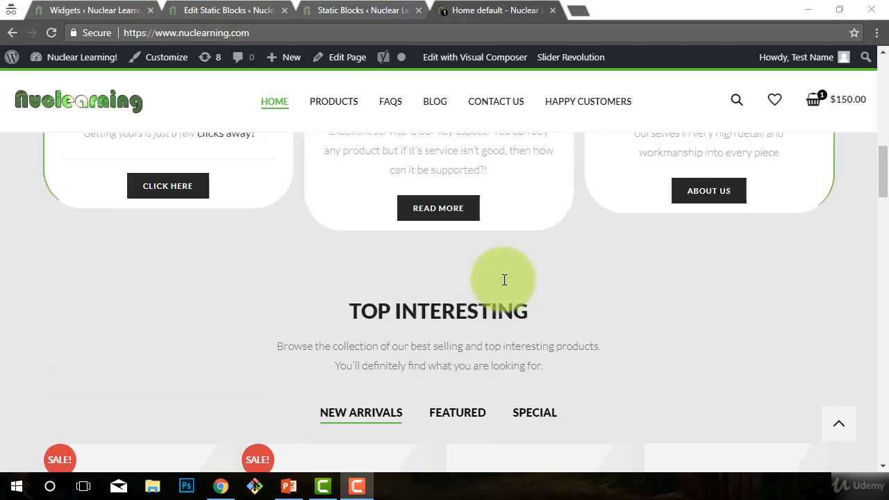
Step: Examine the home page's coloured banner tiles and the service, product and category sections below them
{"action": "scroll", "coordinate": [556, 416], "scroll_direction": "down", "scroll_amount": 2}
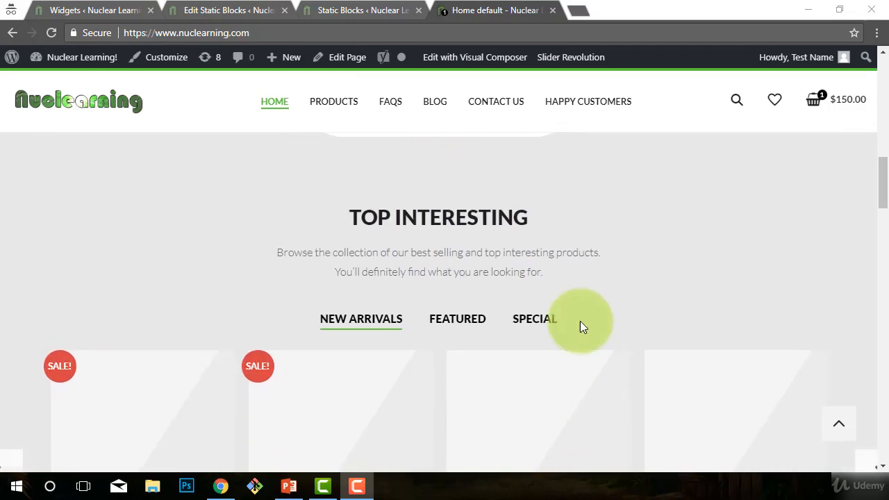
{"action": "scroll", "coordinate": [623, 308], "scroll_direction": "up", "scroll_amount": 7}
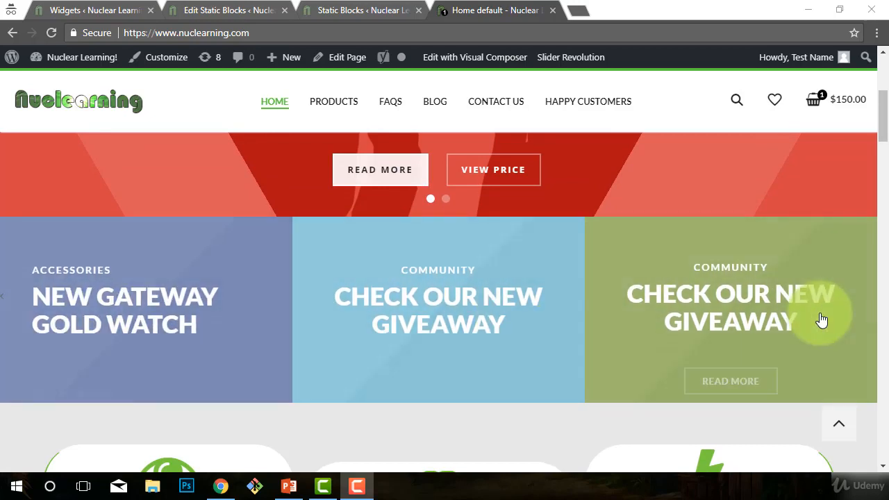
{"action": "scroll", "coordinate": [778, 344], "scroll_direction": "down", "scroll_amount": 1}
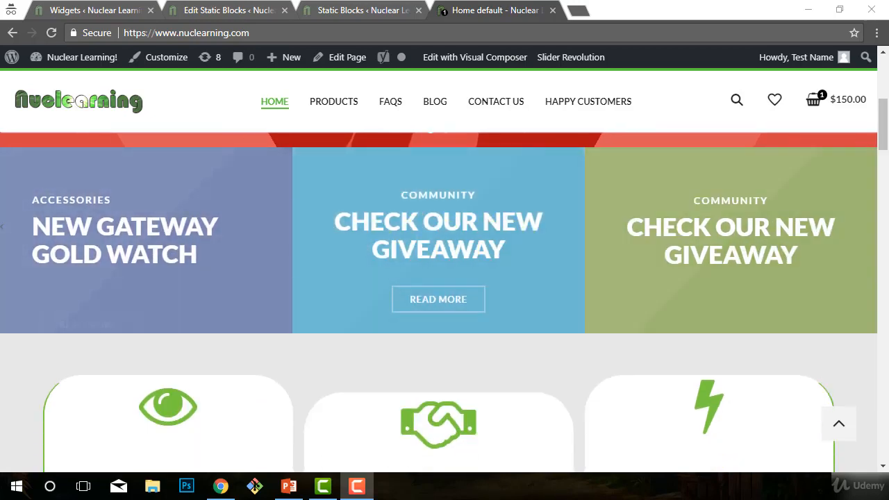
{"action": "scroll", "coordinate": [570, 224], "scroll_direction": "down", "scroll_amount": 10}
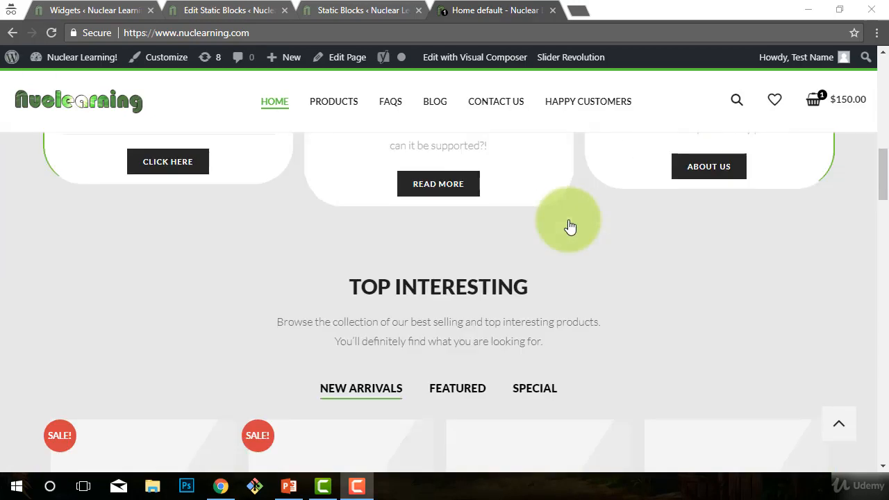
{"action": "scroll", "coordinate": [229, 281], "scroll_direction": "down", "scroll_amount": 6}
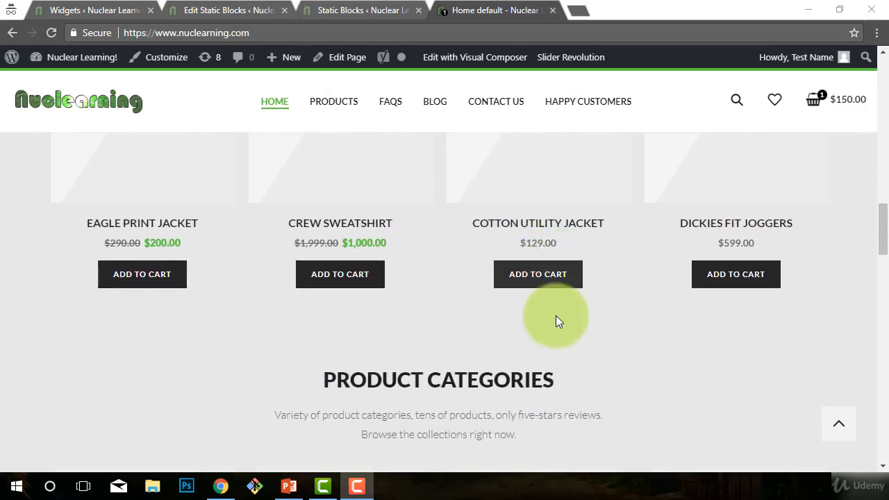
{"action": "scroll", "coordinate": [363, 255], "scroll_direction": "down", "scroll_amount": 2}
{"action": "scroll", "coordinate": [492, 368], "scroll_direction": "up", "scroll_amount": 18}
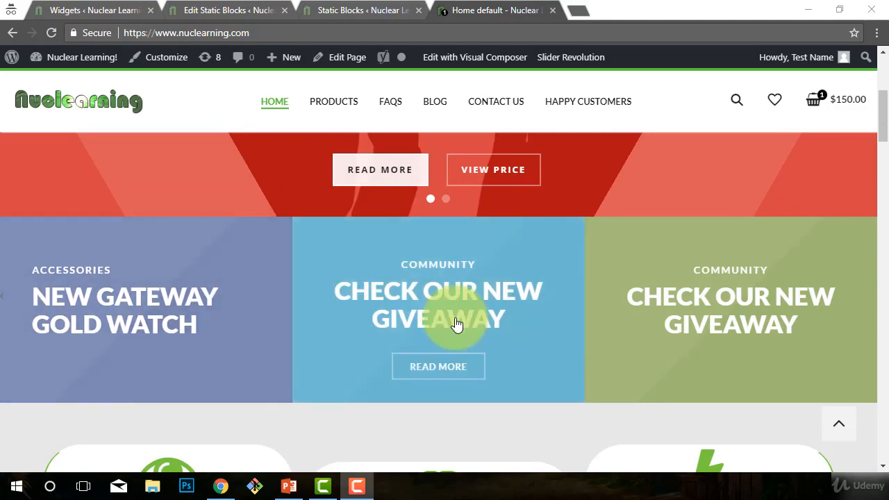
{"action": "scroll", "coordinate": [473, 368], "scroll_direction": "up", "scroll_amount": 1}
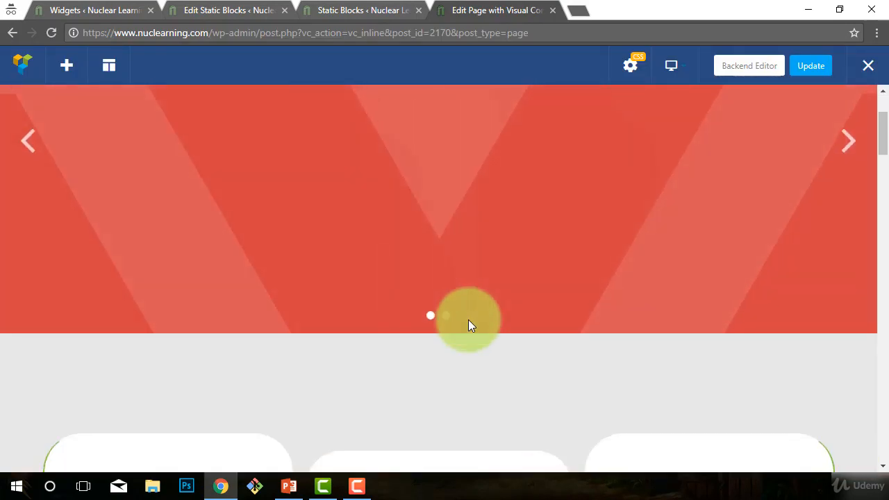
Step: In the frontend editor, check the general column settings of the row below the slider, leaving them as they are
{"action": "scroll", "coordinate": [469, 323], "scroll_direction": "up", "scroll_amount": 4}
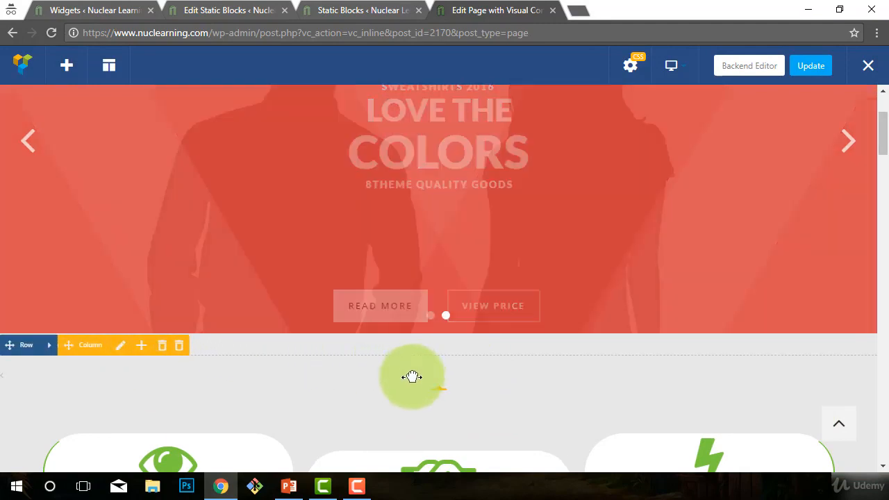
{"action": "scroll", "coordinate": [417, 431], "scroll_direction": "down", "scroll_amount": 2}
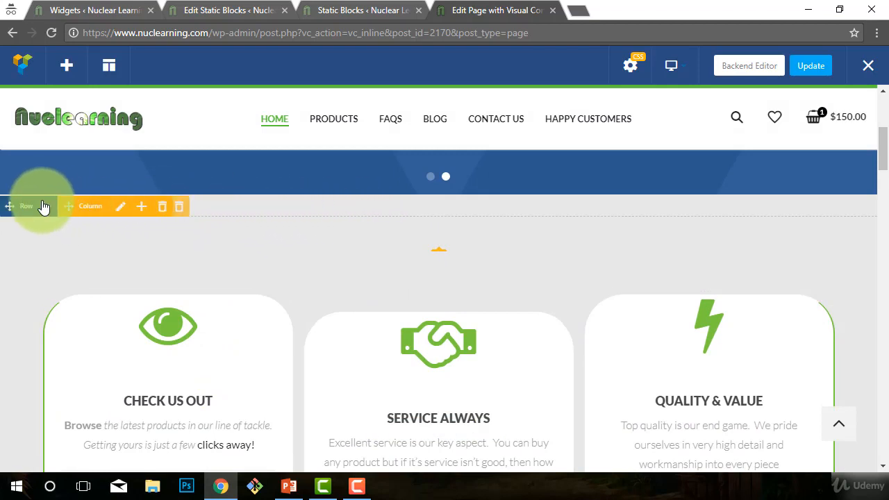
{"action": "scroll", "coordinate": [417, 292], "scroll_direction": "up", "scroll_amount": 1}
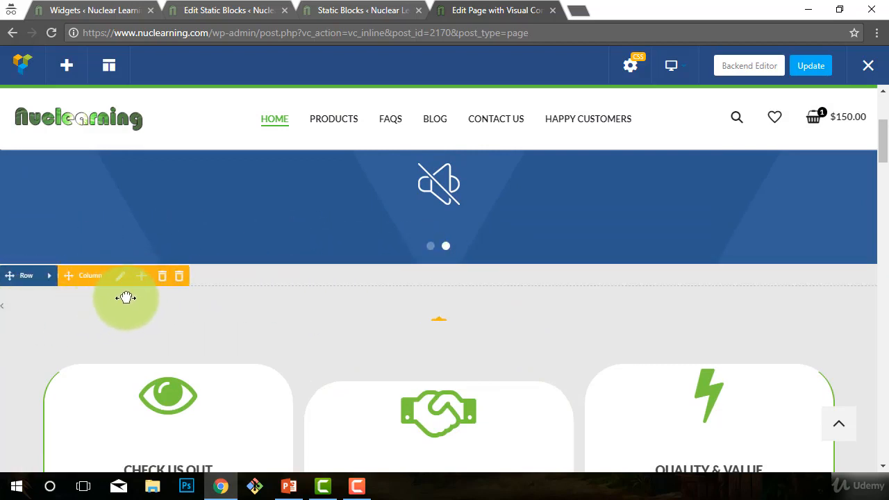
{"action": "left_click", "coordinate": [121, 281]}
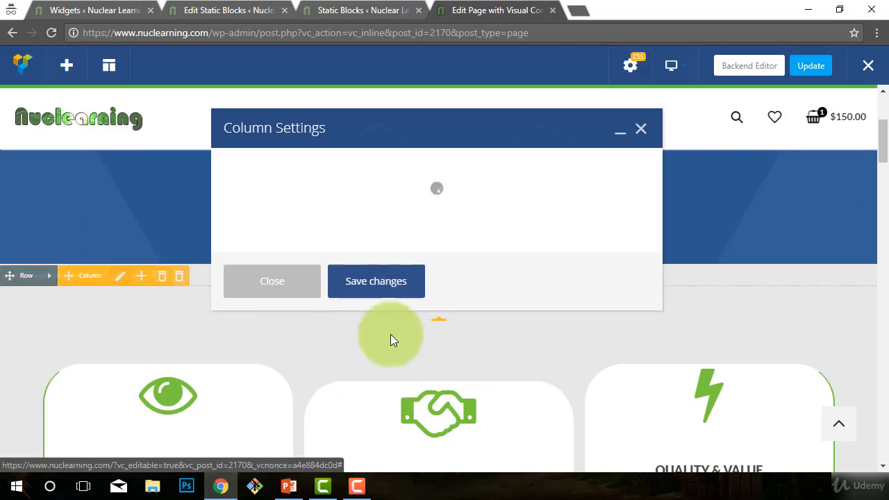
{"action": "scroll", "coordinate": [480, 285], "scroll_direction": "down", "scroll_amount": 2}
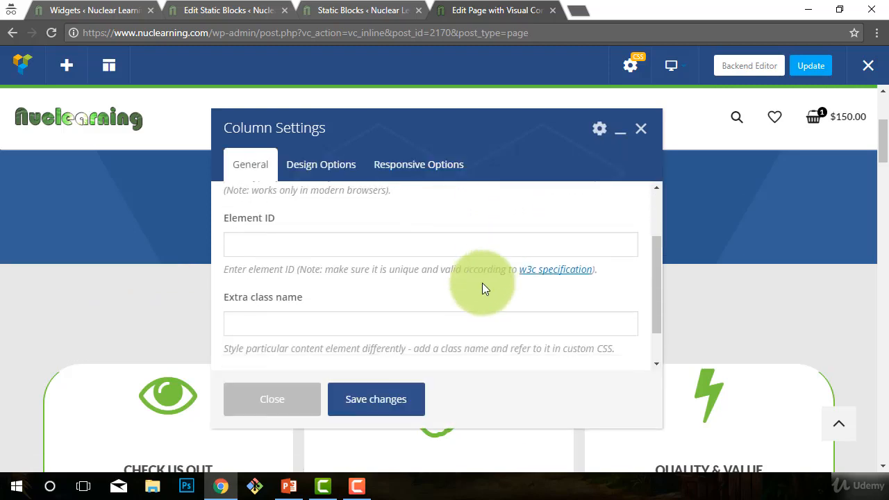
{"action": "scroll", "coordinate": [466, 298], "scroll_direction": "up", "scroll_amount": 2}
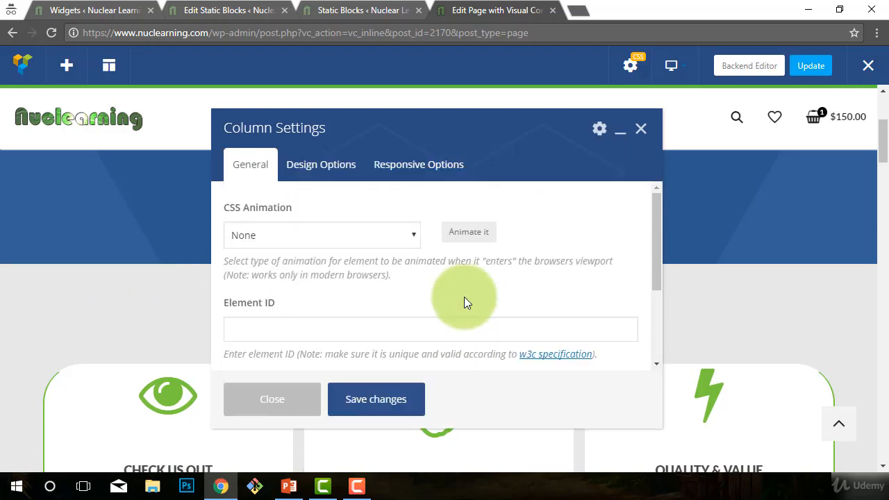
{"action": "left_click", "coordinate": [639, 130]}
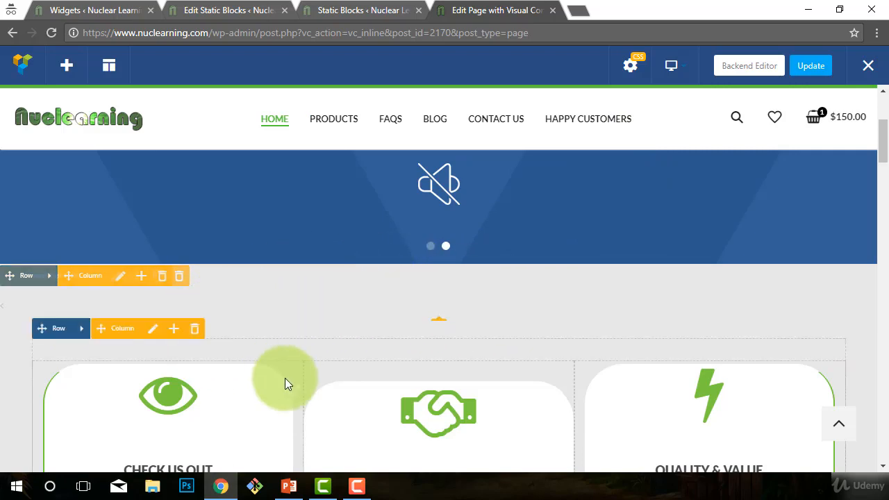
Step: Inspect the area between the slider and the service boxes for the banner tiles in the frontend editor
{"action": "scroll", "coordinate": [357, 413], "scroll_direction": "down", "scroll_amount": 2}
{"action": "scroll", "coordinate": [426, 421], "scroll_direction": "up", "scroll_amount": 3}
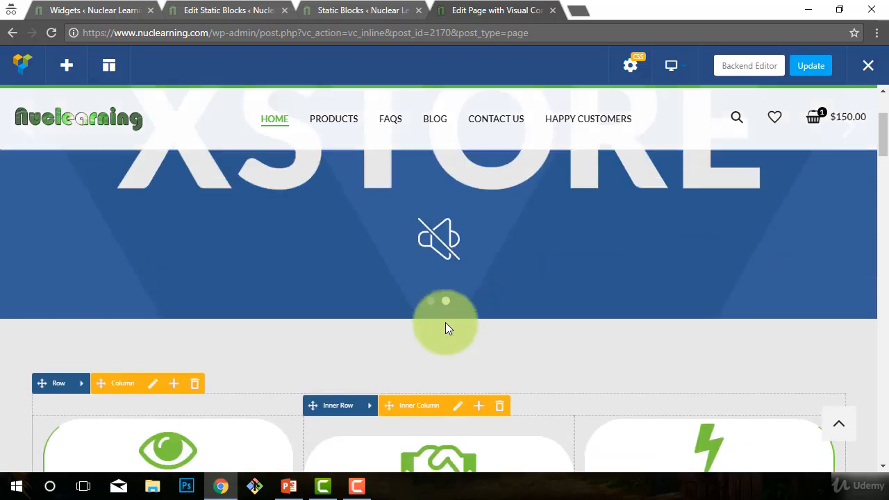
{"action": "scroll", "coordinate": [388, 343], "scroll_direction": "up", "scroll_amount": 1}
{"action": "scroll", "coordinate": [396, 357], "scroll_direction": "down", "scroll_amount": 3}
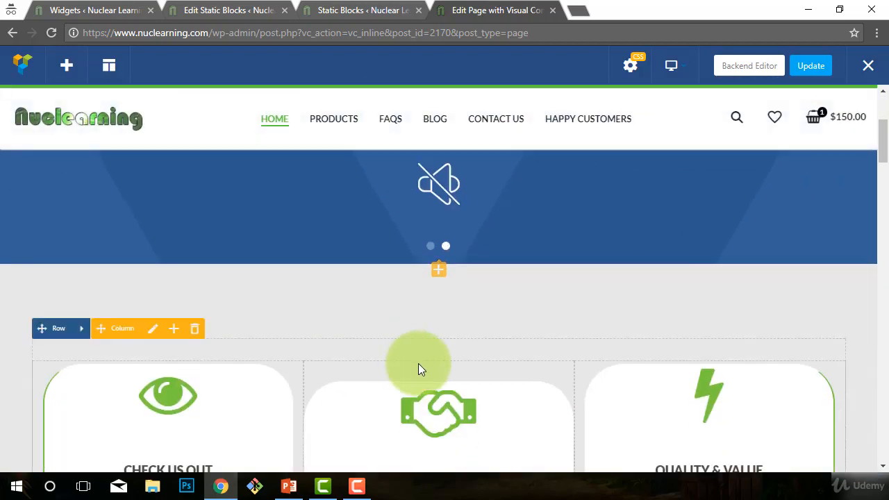
{"action": "left_click_drag", "start_coordinate": [473, 403], "coordinate": [570, 440]}
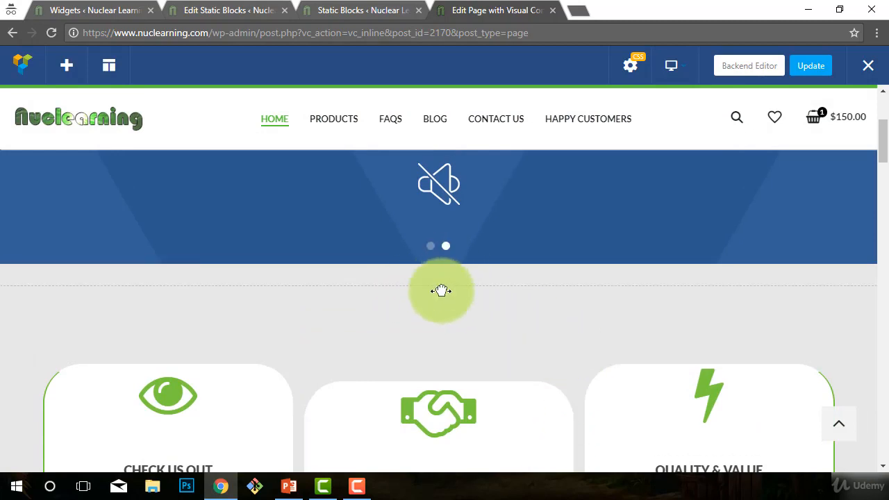
{"action": "scroll", "coordinate": [455, 287], "scroll_direction": "up", "scroll_amount": 1}
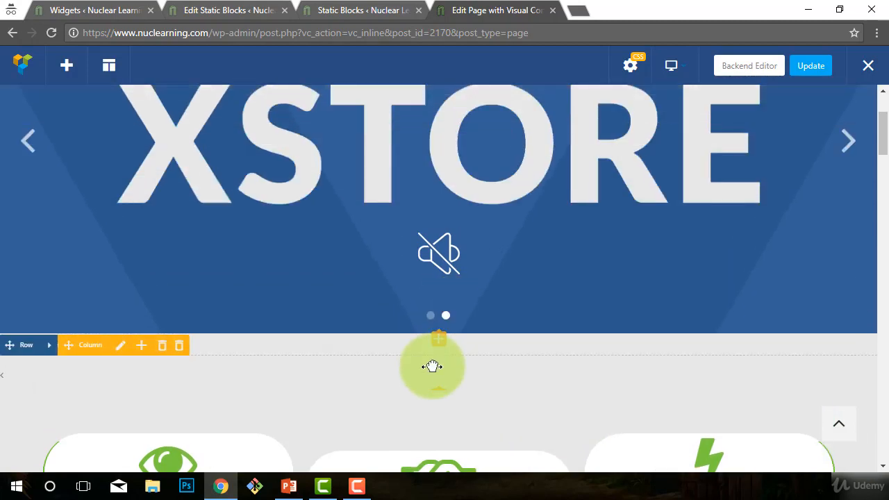
{"action": "scroll", "coordinate": [425, 372], "scroll_direction": "up", "scroll_amount": 2}
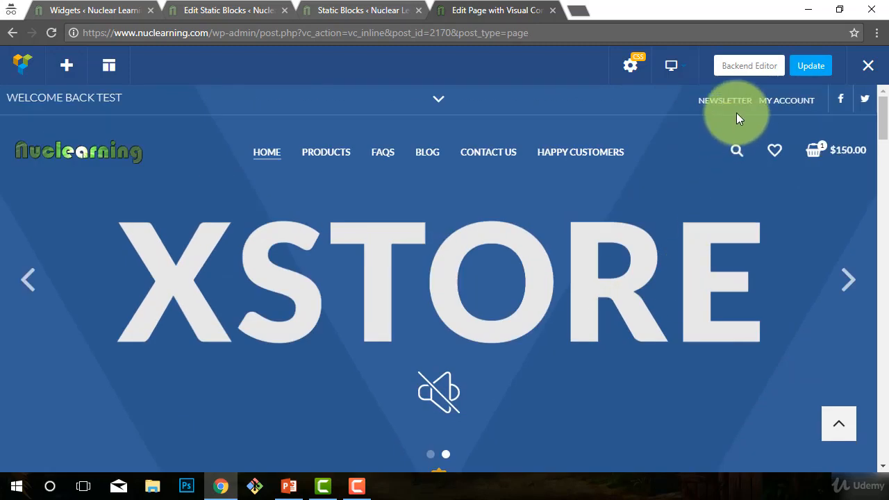
Step: Switch the home page to the backend editor
{"action": "left_click", "coordinate": [747, 67]}
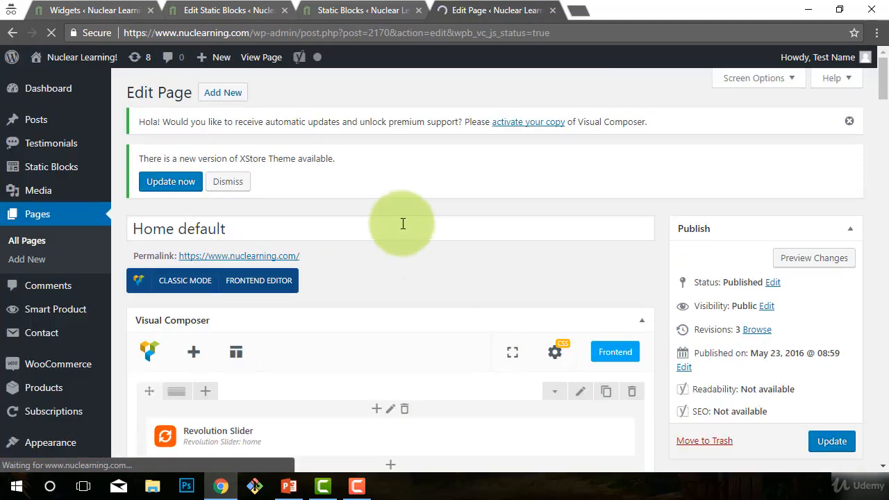
{"action": "scroll", "coordinate": [403, 223], "scroll_direction": "down", "scroll_amount": 1}
{"action": "scroll", "coordinate": [403, 224], "scroll_direction": "down", "scroll_amount": 2}
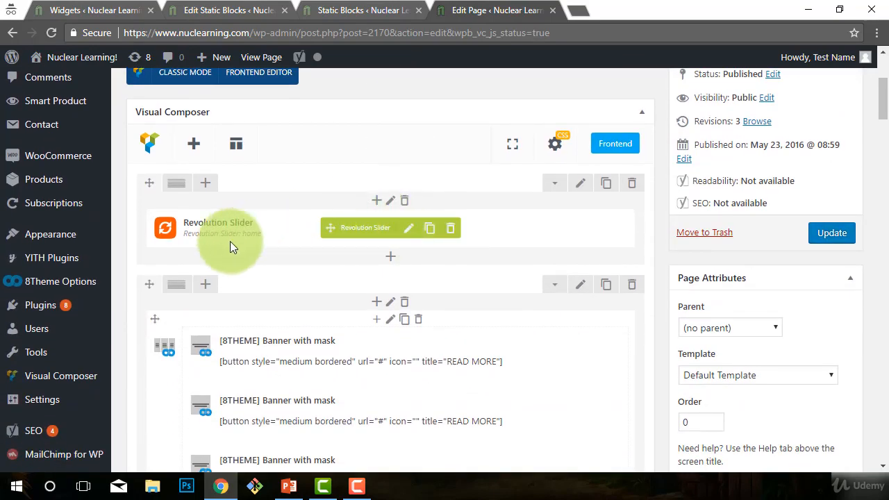
Step: Examine the Revolution Slider, Banner with mask and Call to Action elements in the backend page layout
{"action": "scroll", "coordinate": [425, 275], "scroll_direction": "down", "scroll_amount": 2}
{"action": "scroll", "coordinate": [222, 182], "scroll_direction": "up", "scroll_amount": 2}
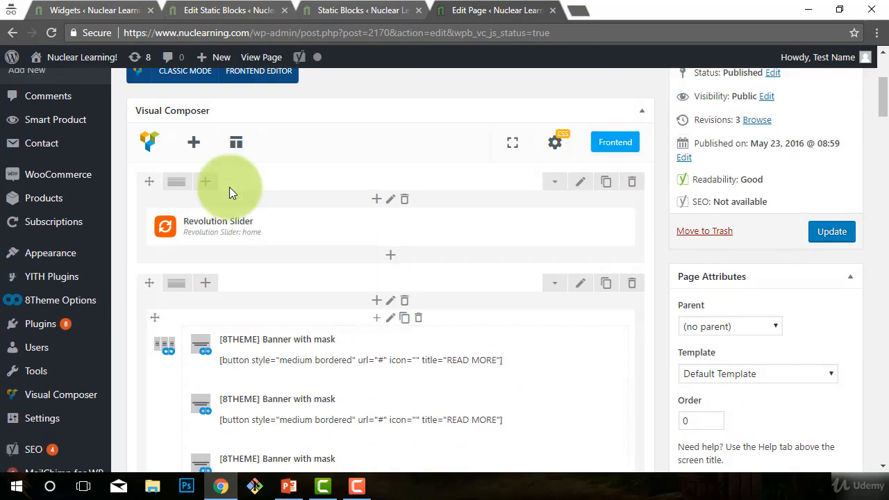
{"action": "mouse_move", "coordinate": [184, 232]}
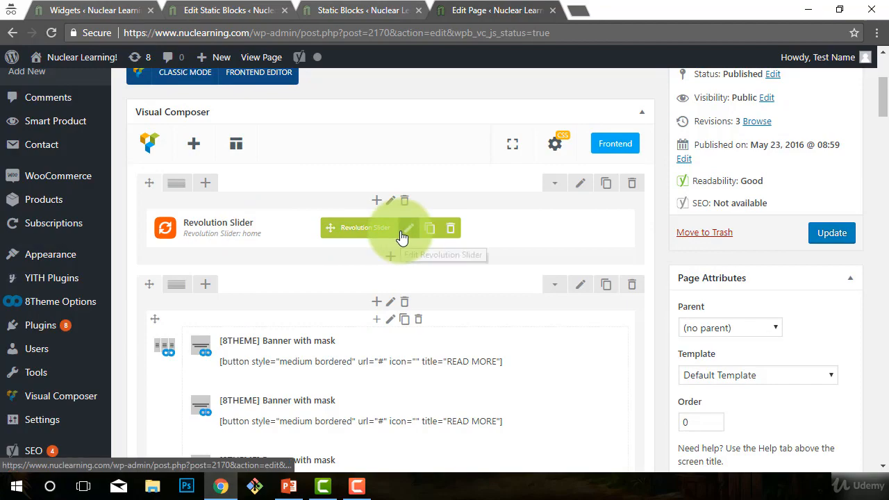
{"action": "scroll", "coordinate": [362, 325], "scroll_direction": "down", "scroll_amount": 2}
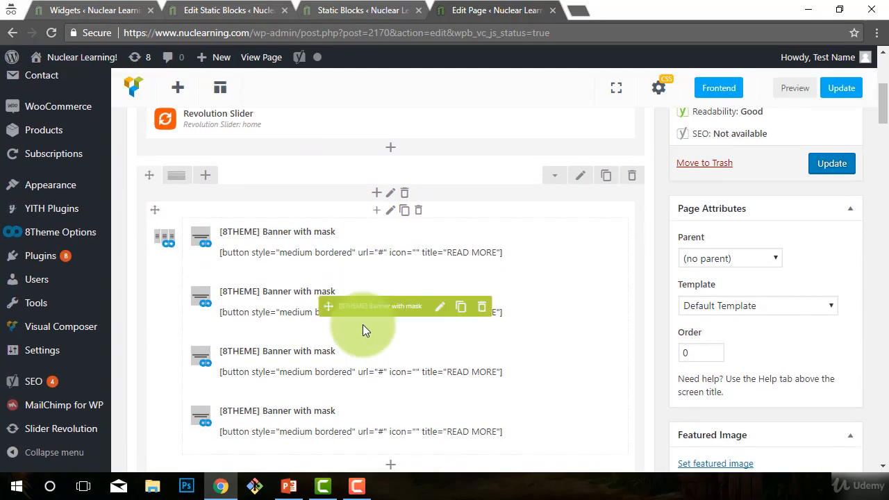
{"action": "scroll", "coordinate": [304, 333], "scroll_direction": "down", "scroll_amount": 1}
{"action": "scroll", "coordinate": [309, 328], "scroll_direction": "up", "scroll_amount": 3}
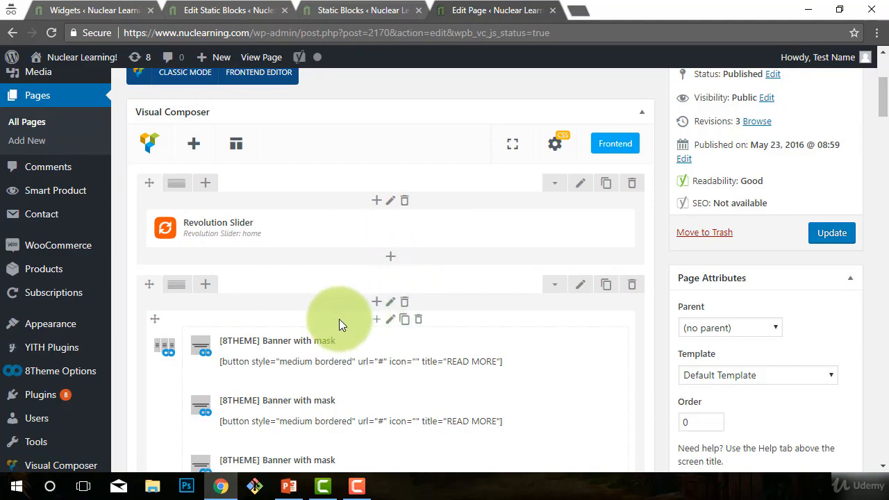
{"action": "scroll", "coordinate": [399, 341], "scroll_direction": "down", "scroll_amount": 2}
{"action": "left_click_drag", "start_coordinate": [407, 347], "coordinate": [316, 358]}
{"action": "scroll", "coordinate": [399, 341], "scroll_direction": "down", "scroll_amount": 2}
{"action": "scroll", "coordinate": [248, 386], "scroll_direction": "down", "scroll_amount": 3}
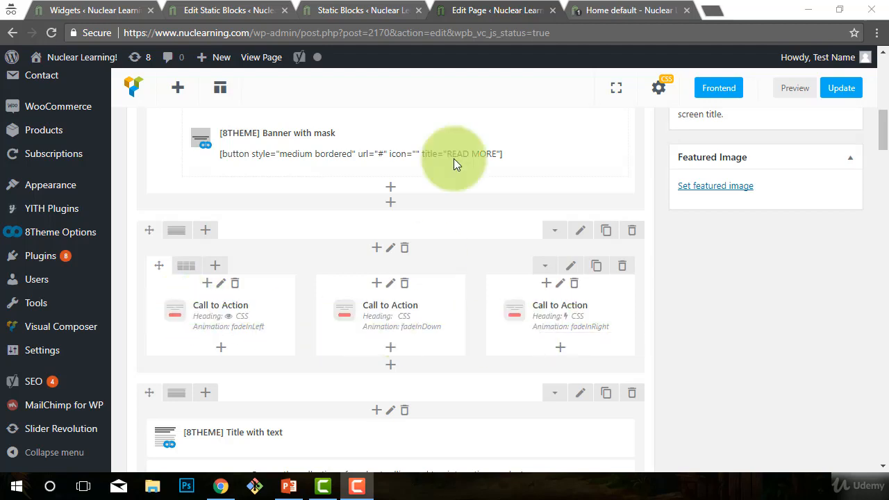
Step: Compare the banner tiles on the live home page with the Banner with mask elements in the backend layout
{"action": "left_click", "coordinate": [615, 8]}
{"action": "scroll", "coordinate": [502, 260], "scroll_direction": "down", "scroll_amount": 6}
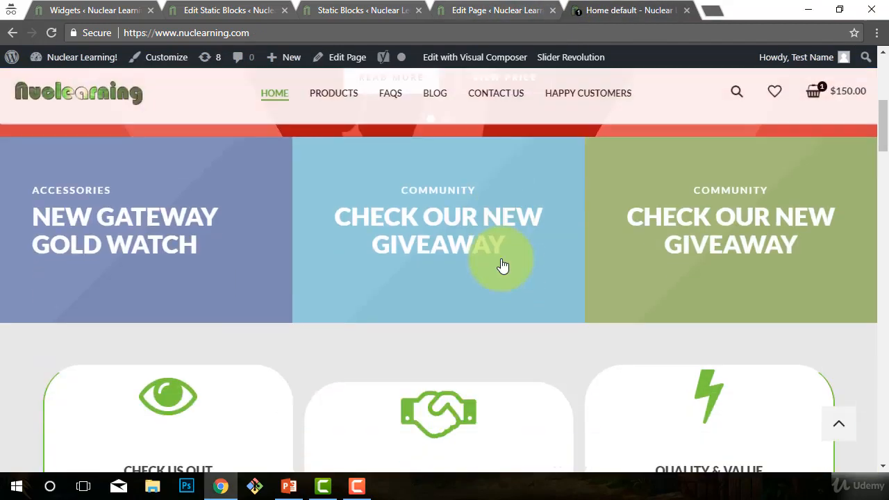
{"action": "left_click", "coordinate": [515, 8]}
{"action": "scroll", "coordinate": [312, 383], "scroll_direction": "up", "scroll_amount": 3}
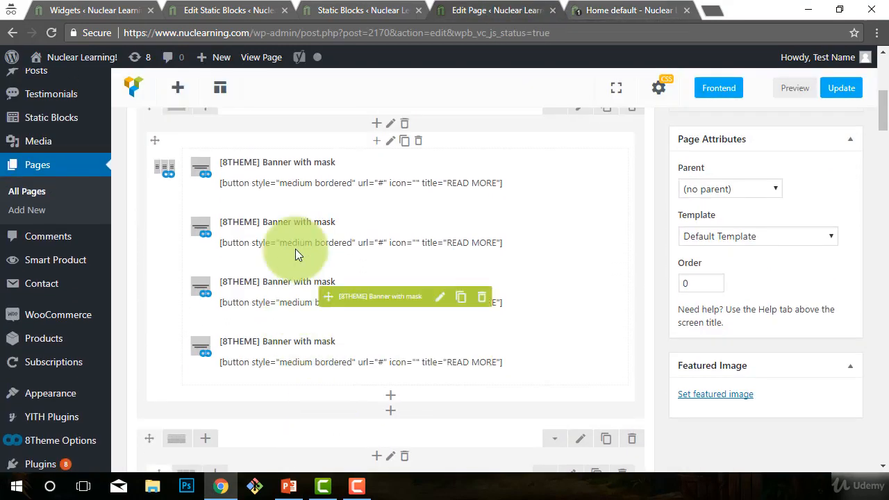
Step: Open the settings of the first Banner with mask element
{"action": "scroll", "coordinate": [264, 299], "scroll_direction": "up", "scroll_amount": 3}
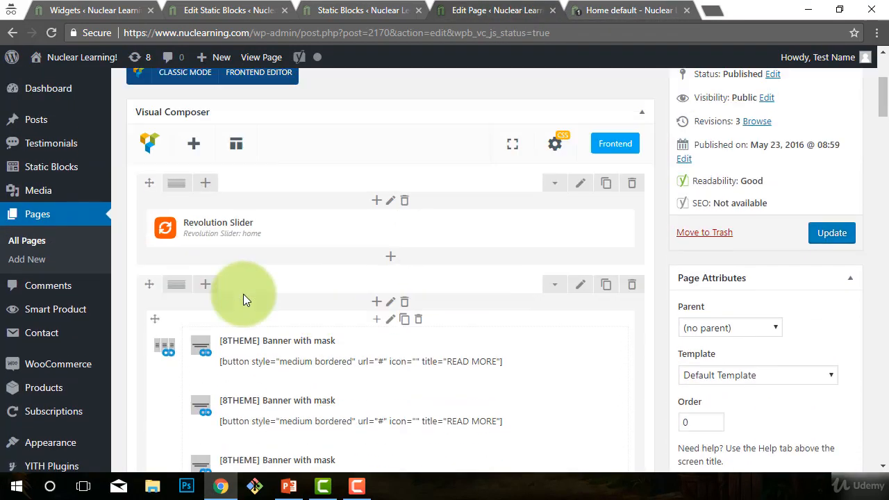
{"action": "scroll", "coordinate": [316, 347], "scroll_direction": "down", "scroll_amount": 2}
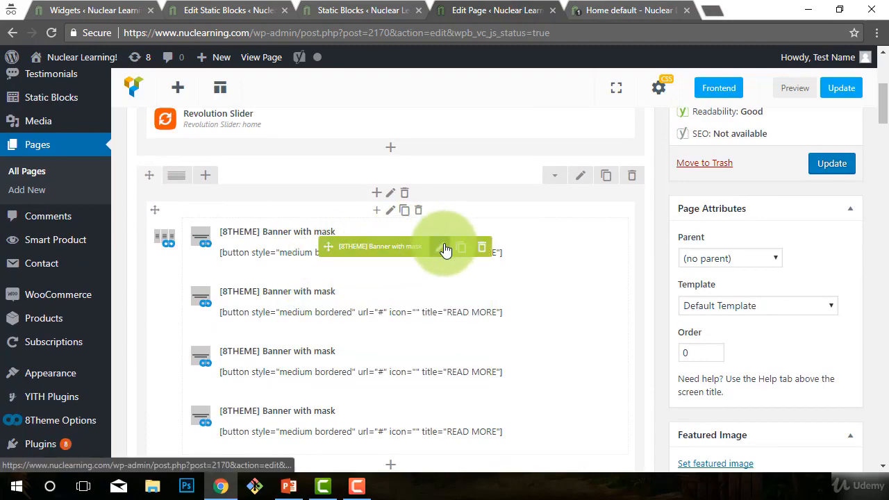
{"action": "left_click", "coordinate": [439, 248]}
Step: Review the first banner's title, subtitle and mask text with its READ MORE button shortcode
{"action": "scroll", "coordinate": [410, 300], "scroll_direction": "down", "scroll_amount": 5}
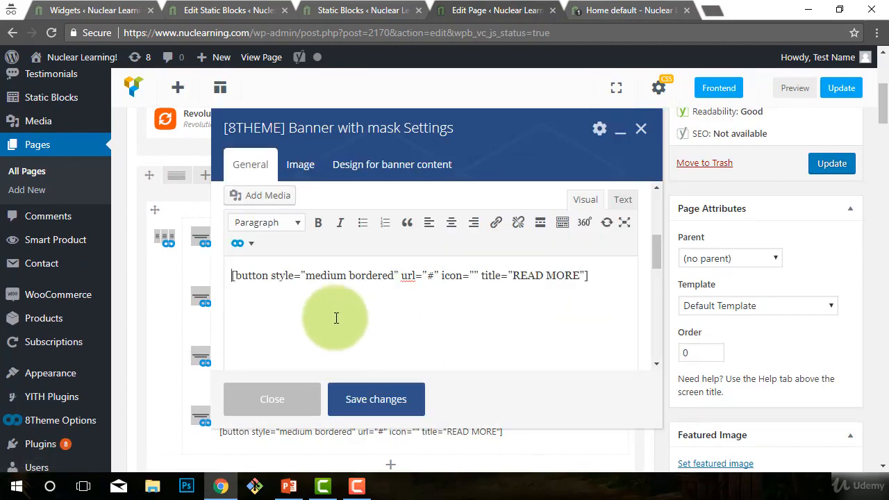
{"action": "left_click_drag", "start_coordinate": [590, 275], "coordinate": [233, 272]}
{"action": "left_click", "coordinate": [234, 273]}
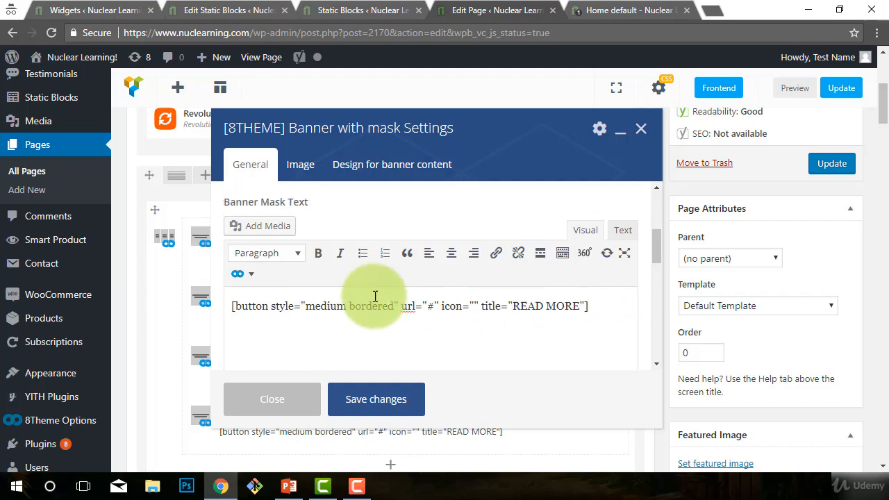
{"action": "scroll", "coordinate": [378, 298], "scroll_direction": "up", "scroll_amount": 2}
{"action": "scroll", "coordinate": [438, 343], "scroll_direction": "up", "scroll_amount": 6}
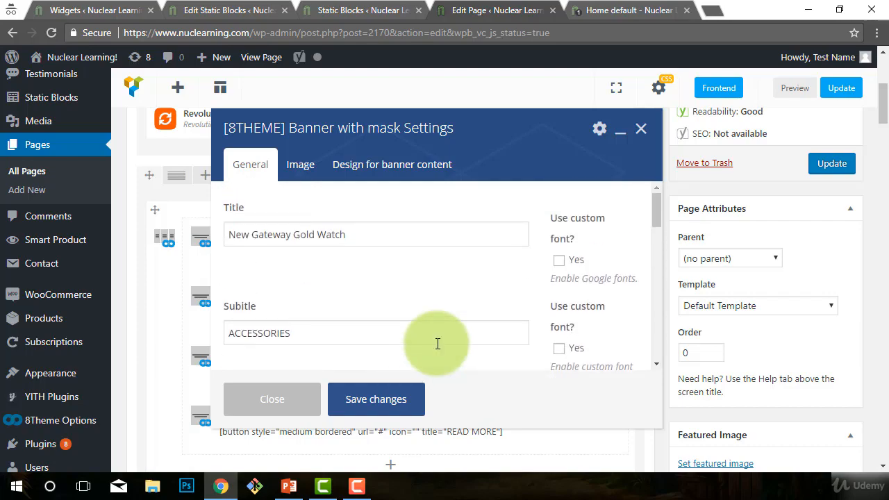
{"action": "scroll", "coordinate": [403, 285], "scroll_direction": "down", "scroll_amount": 10}
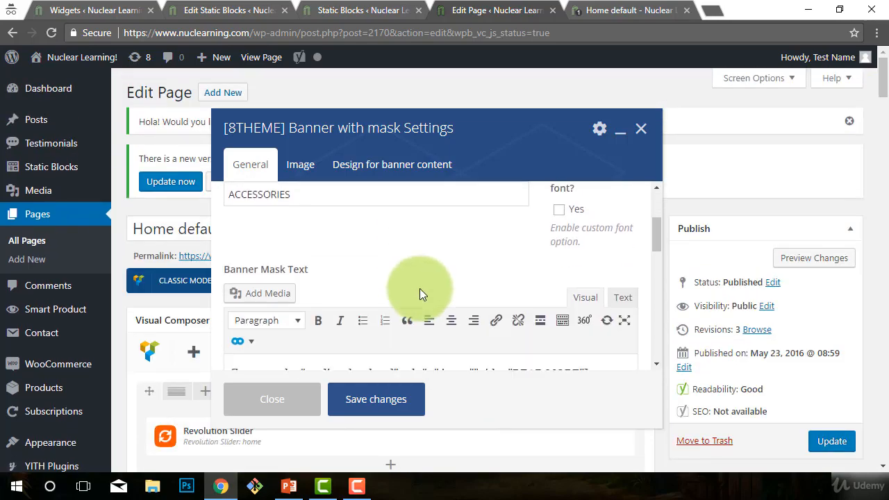
{"action": "scroll", "coordinate": [420, 285], "scroll_direction": "up", "scroll_amount": 3}
{"action": "scroll", "coordinate": [421, 285], "scroll_direction": "up", "scroll_amount": 4}
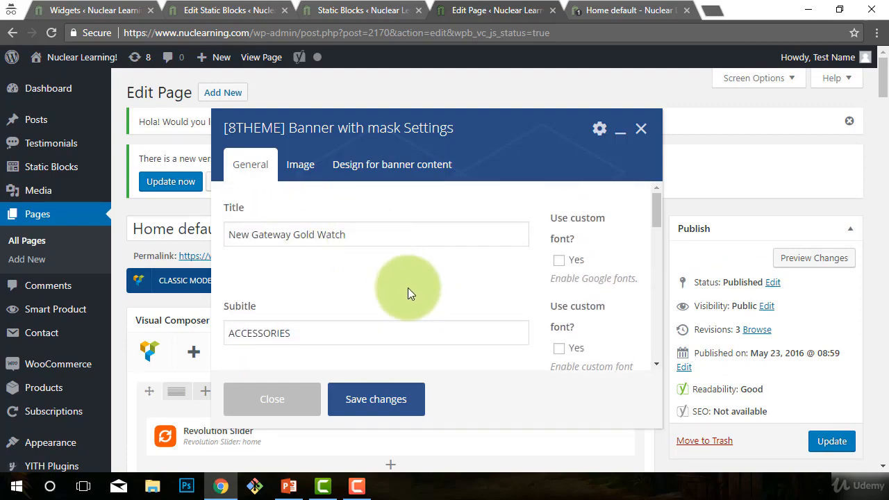
Step: Replace the first banner's title with New Hook
{"action": "scroll", "coordinate": [410, 294], "scroll_direction": "down", "scroll_amount": 5}
{"action": "scroll", "coordinate": [409, 305], "scroll_direction": "up", "scroll_amount": 1}
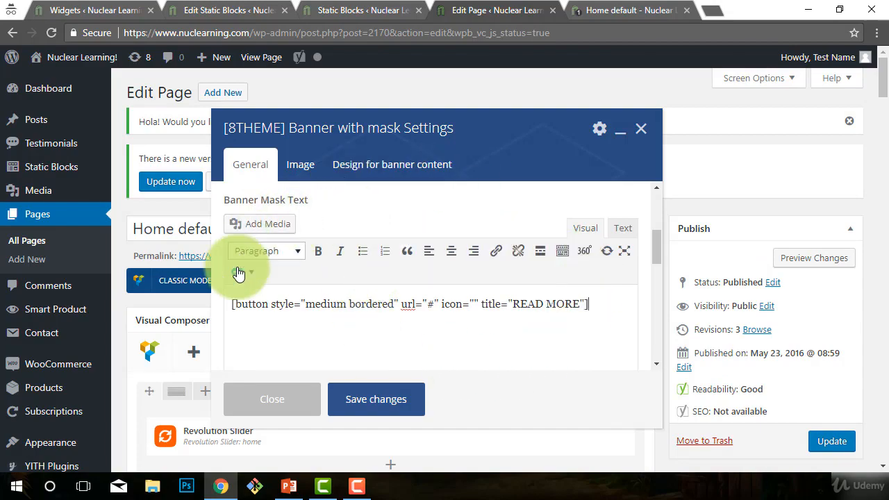
{"action": "scroll", "coordinate": [528, 337], "scroll_direction": "up", "scroll_amount": 4}
{"action": "scroll", "coordinate": [440, 332], "scroll_direction": "up", "scroll_amount": 1}
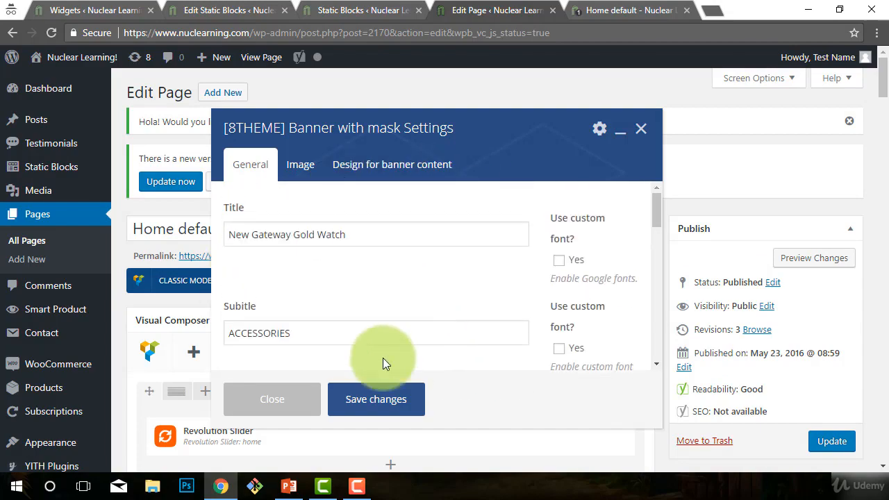
{"action": "left_click_drag", "start_coordinate": [344, 235], "coordinate": [184, 208]}
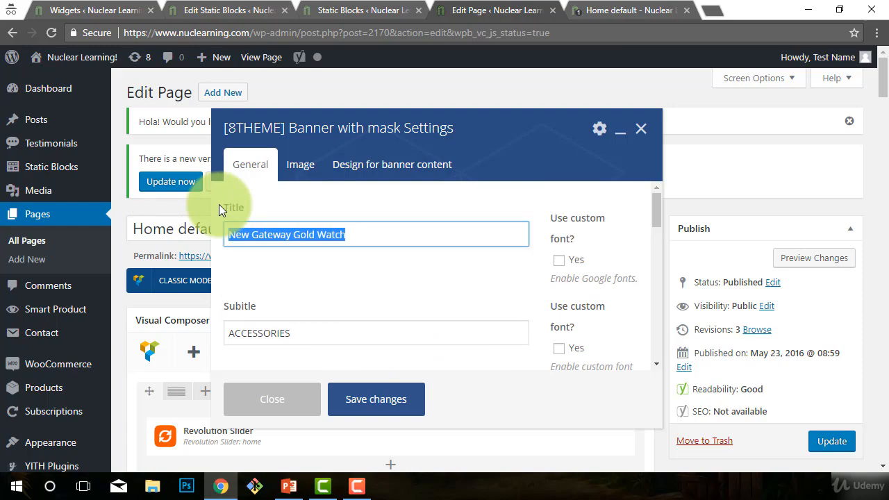
{"action": "key", "text": "BackSpace"}
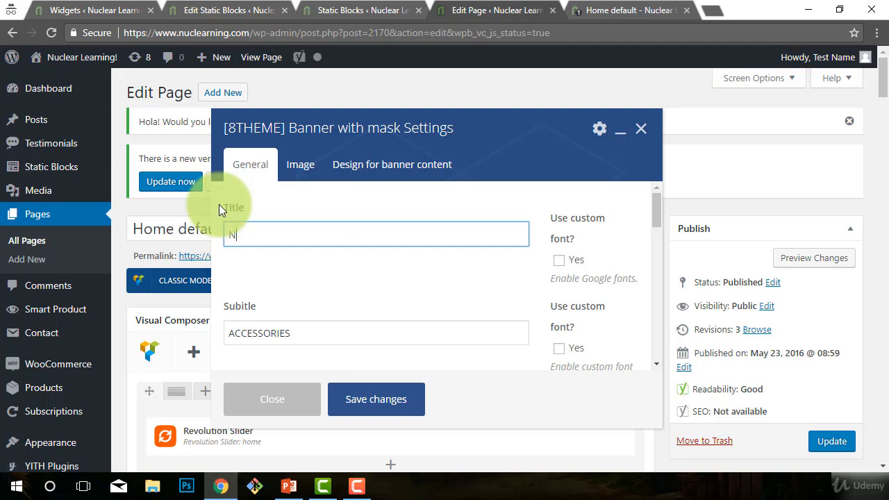
{"action": "type", "text": "New Hook"}
Step: Replace the banner's subtitle with HOOKS
{"action": "left_click", "coordinate": [305, 335]}
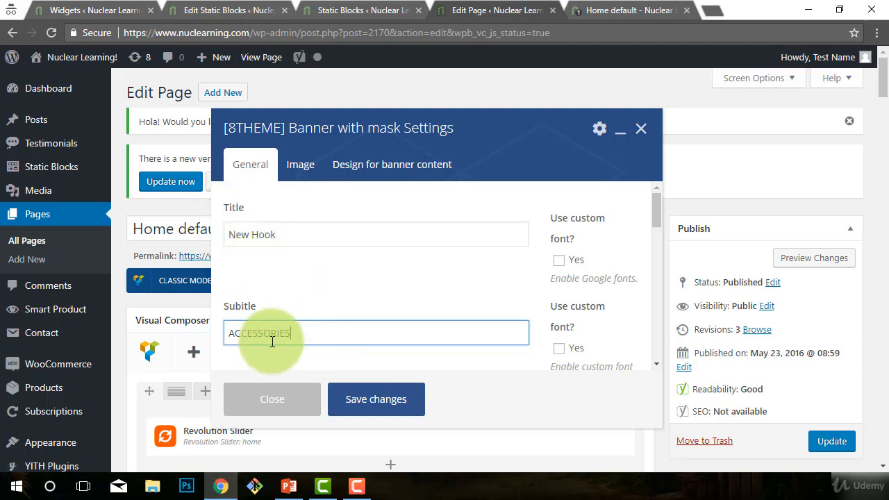
{"action": "double_click", "coordinate": [272, 335]}
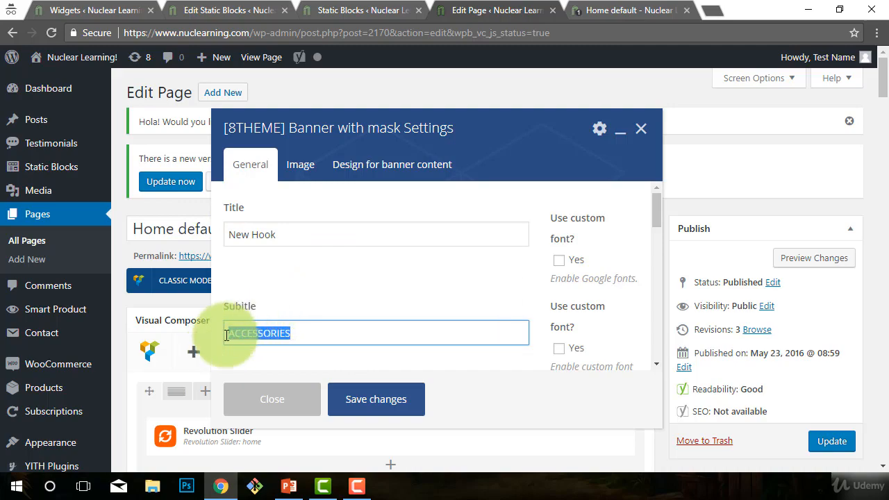
{"action": "left_click_drag", "start_coordinate": [225, 335], "coordinate": [314, 330]}
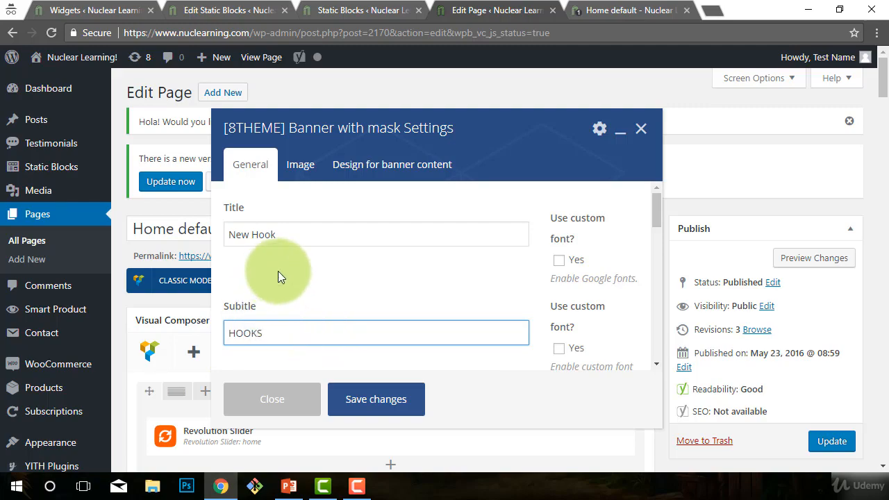
Step: Start a new Button shortcode at the end of the banner mask text, after the READ MORE button
{"action": "scroll", "coordinate": [311, 261], "scroll_direction": "down", "scroll_amount": 1}
{"action": "scroll", "coordinate": [311, 261], "scroll_direction": "up", "scroll_amount": 1}
{"action": "scroll", "coordinate": [417, 270], "scroll_direction": "down", "scroll_amount": 1}
{"action": "scroll", "coordinate": [417, 267], "scroll_direction": "down", "scroll_amount": 3}
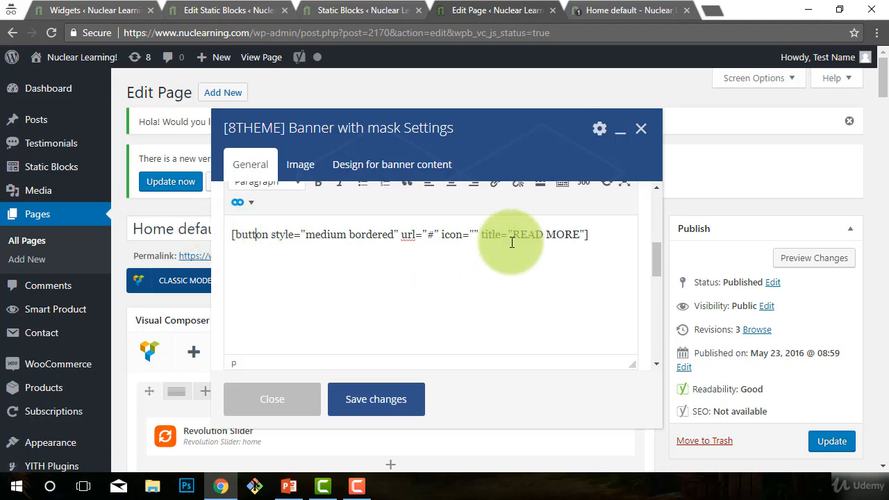
{"action": "scroll", "coordinate": [261, 289], "scroll_direction": "up", "scroll_amount": 1}
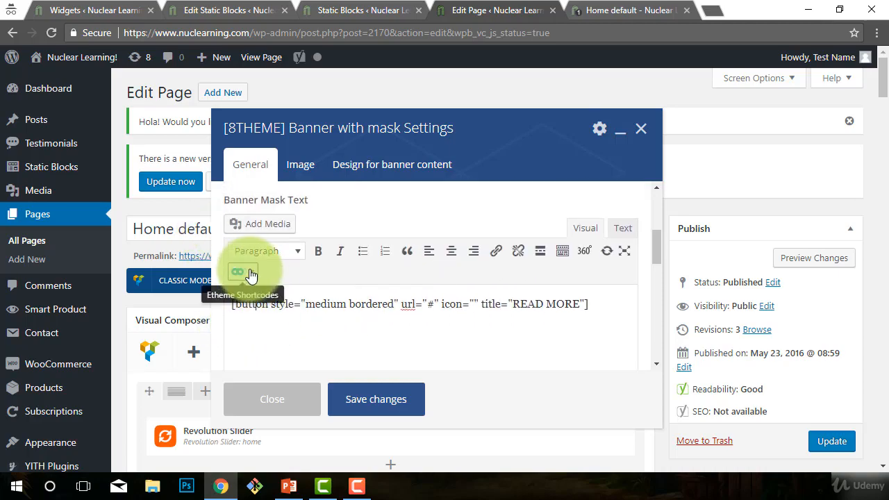
{"action": "left_click", "coordinate": [252, 275]}
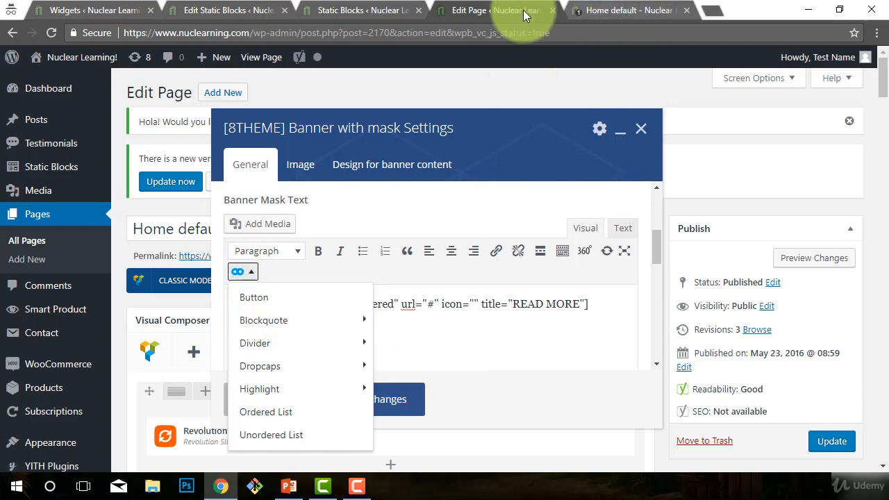
{"action": "left_click", "coordinate": [266, 251]}
{"action": "left_click", "coordinate": [572, 330]}
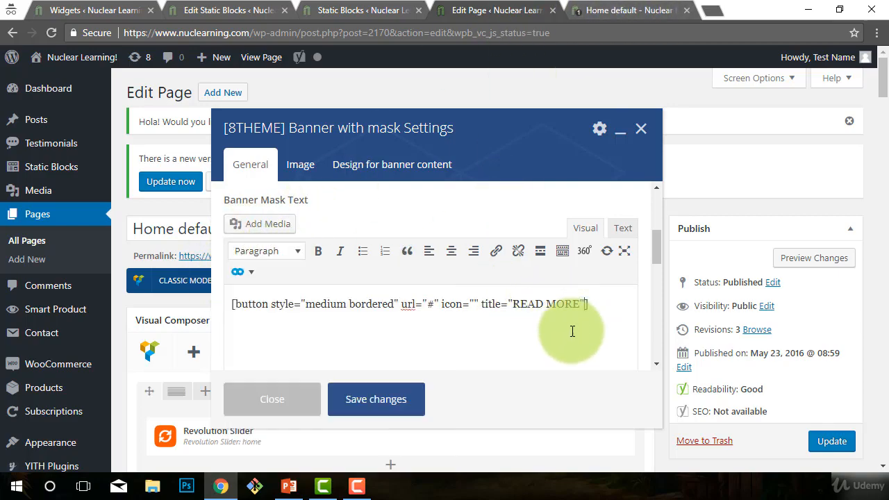
{"action": "left_click", "coordinate": [255, 273]}
{"action": "left_click", "coordinate": [257, 297]}
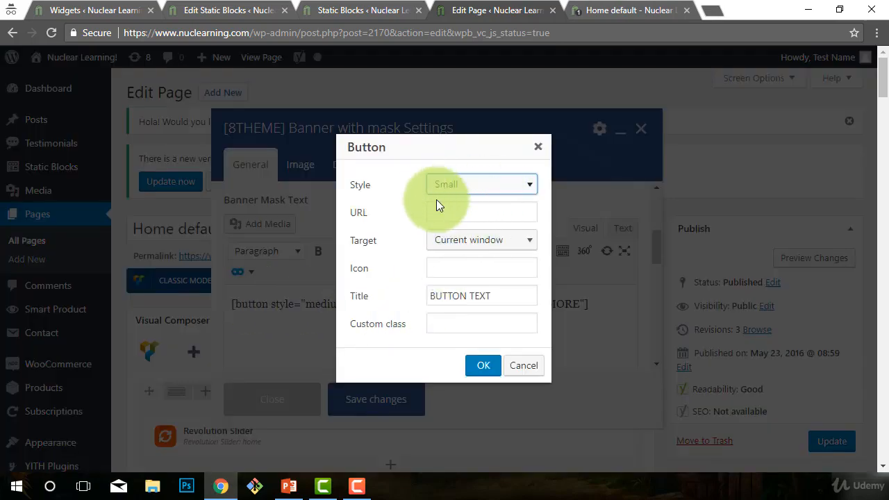
Step: Set the new button's style to Big active and enter the site's product address as its URL
{"action": "left_click", "coordinate": [477, 184]}
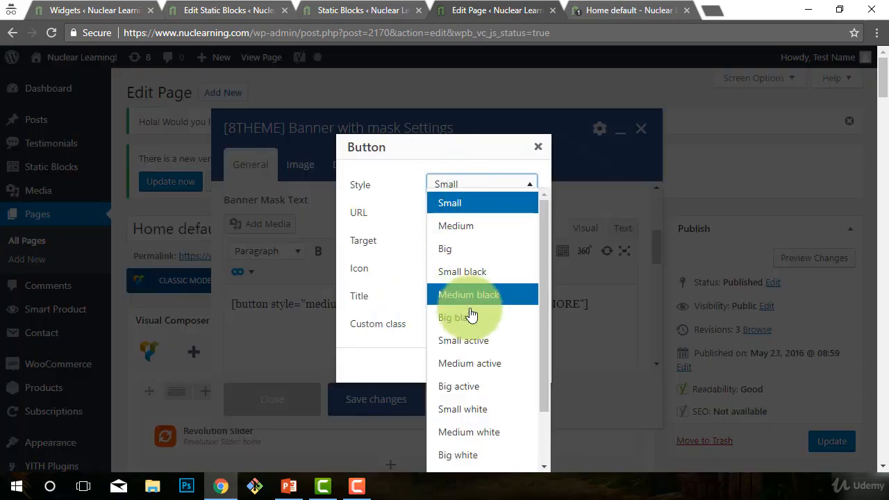
{"action": "left_click", "coordinate": [463, 387]}
{"action": "left_click", "coordinate": [458, 211]}
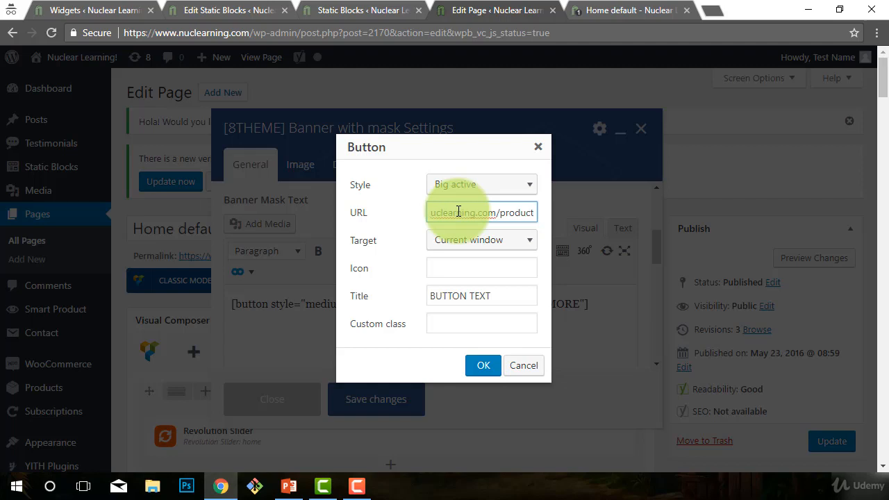
Step: Open the Cotton Utility Jacket product from the live home page and copy its web address without the https: prefix
{"action": "left_click", "coordinate": [601, 9]}
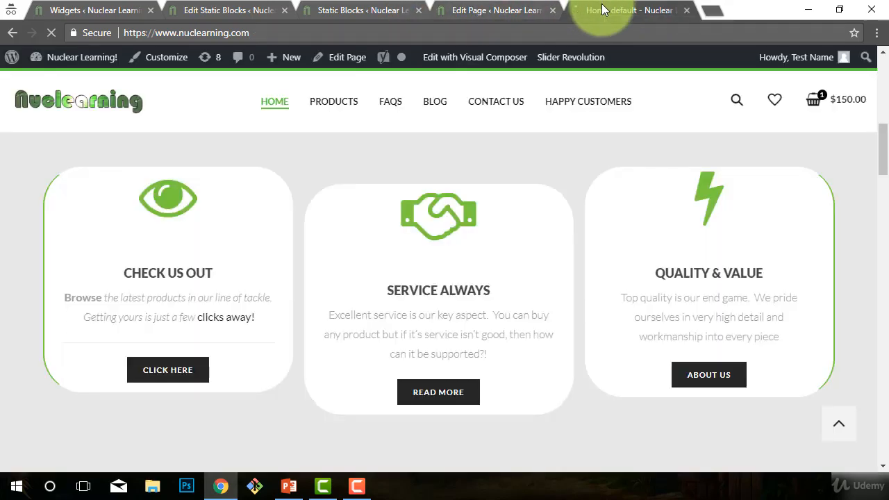
{"action": "scroll", "coordinate": [459, 240], "scroll_direction": "down", "scroll_amount": 5}
{"action": "scroll", "coordinate": [452, 239], "scroll_direction": "down", "scroll_amount": 2}
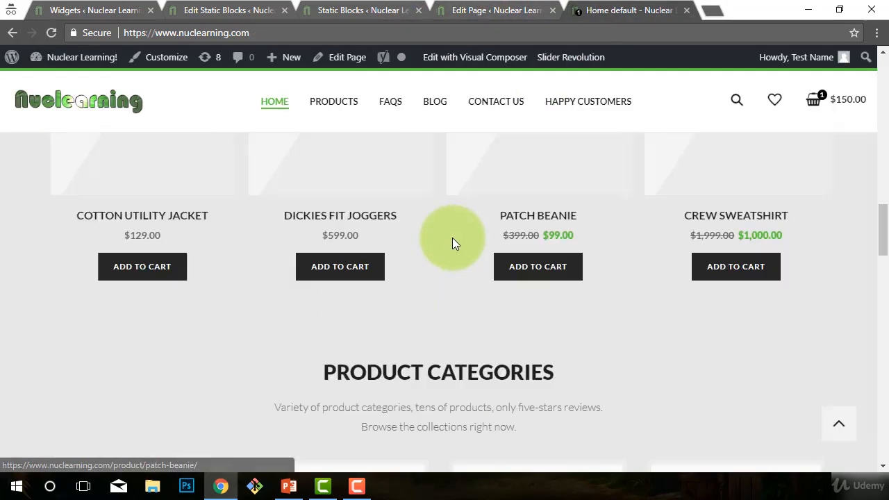
{"action": "scroll", "coordinate": [268, 288], "scroll_direction": "up", "scroll_amount": 2}
{"action": "left_click", "coordinate": [154, 295]}
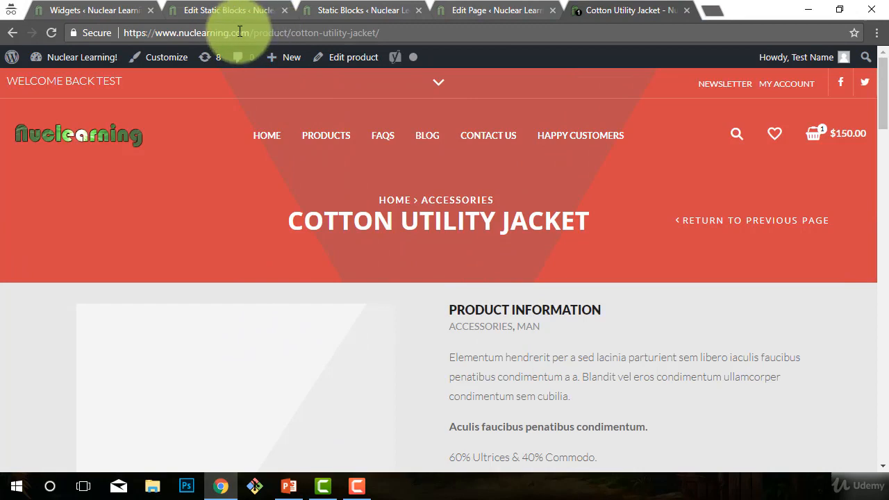
{"action": "left_click", "coordinate": [151, 33]}
{"action": "left_click_drag", "start_coordinate": [151, 32], "coordinate": [448, 40]}
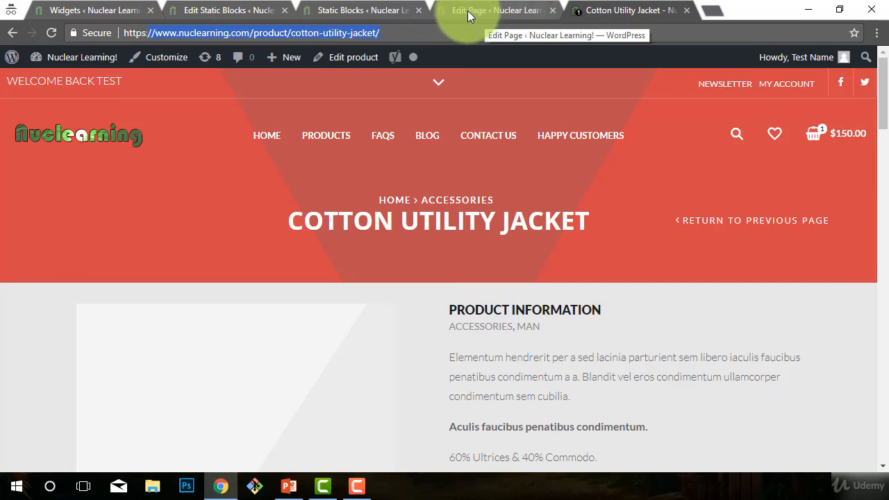
{"action": "left_click", "coordinate": [468, 11]}
{"action": "left_click_drag", "start_coordinate": [432, 217], "coordinate": [615, 204]}
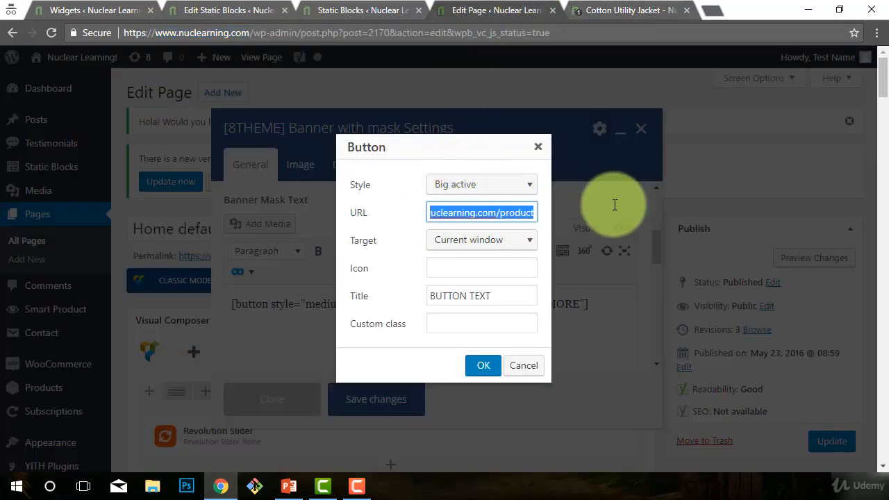
{"action": "key", "text": "End"}
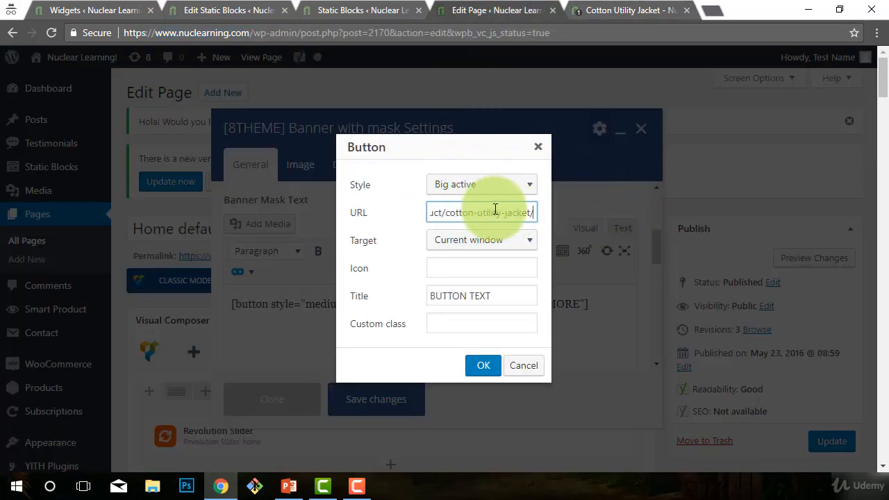
Step: Check the button's Target choices, keeping Current window, and look at the Custom class and Icon fields
{"action": "left_click", "coordinate": [514, 245]}
{"action": "left_click", "coordinate": [483, 268]}
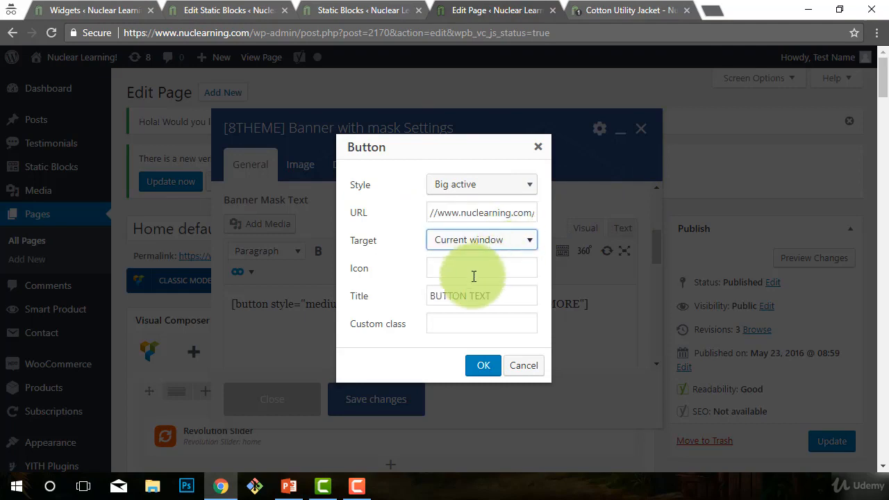
{"action": "left_click", "coordinate": [473, 243]}
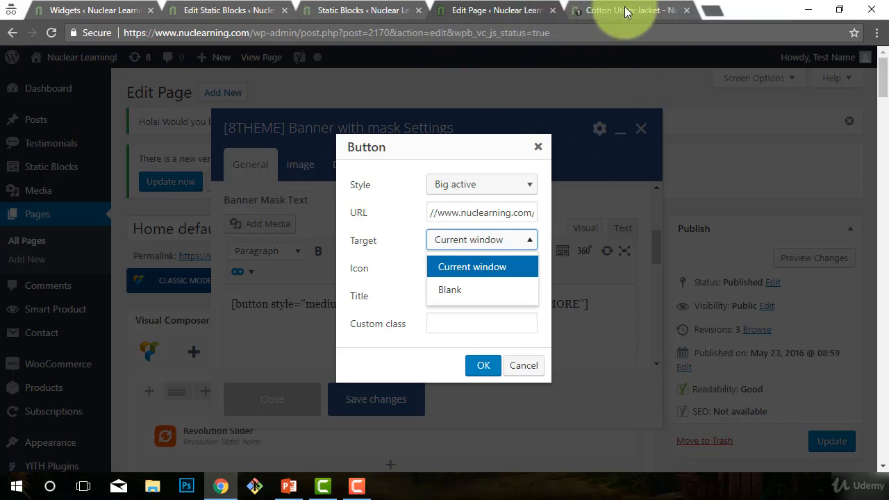
{"action": "left_click", "coordinate": [475, 318]}
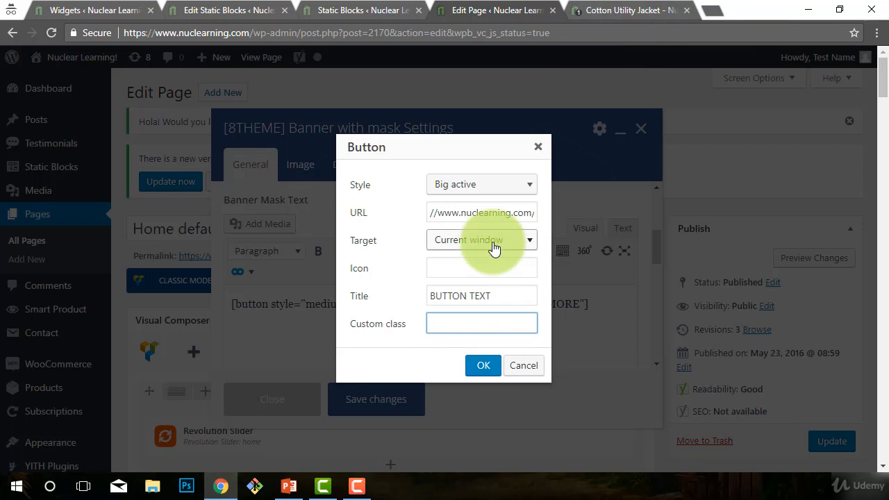
{"action": "left_click", "coordinate": [458, 239]}
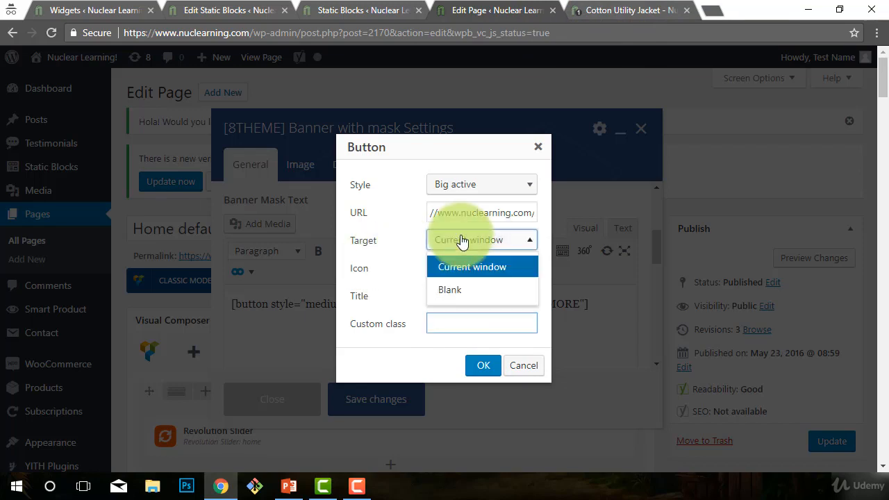
{"action": "left_click", "coordinate": [430, 323]}
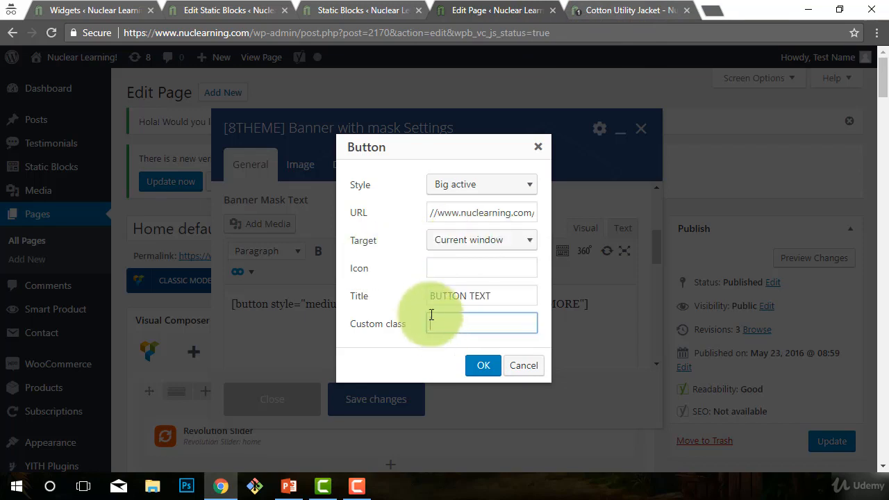
{"action": "left_click", "coordinate": [445, 271]}
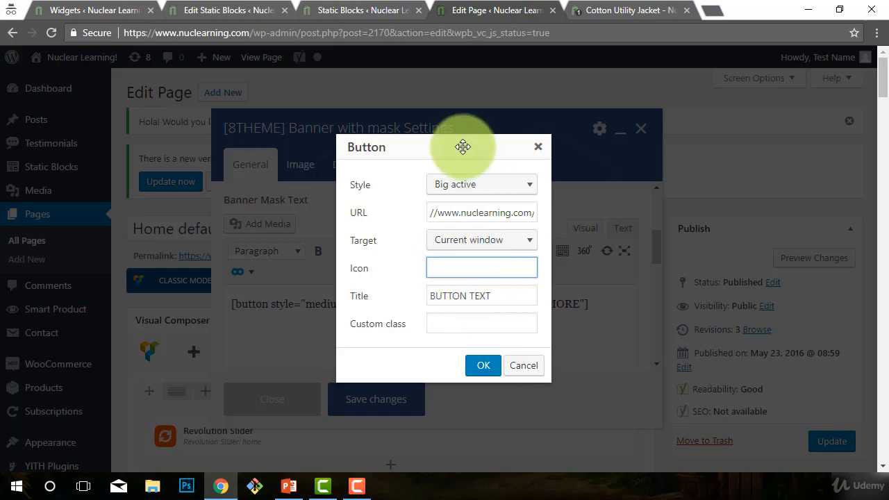
Step: Set the button's title to SEE IT! and insert its shortcode into the banner mask text
{"action": "left_click_drag", "start_coordinate": [463, 147], "coordinate": [509, 133]}
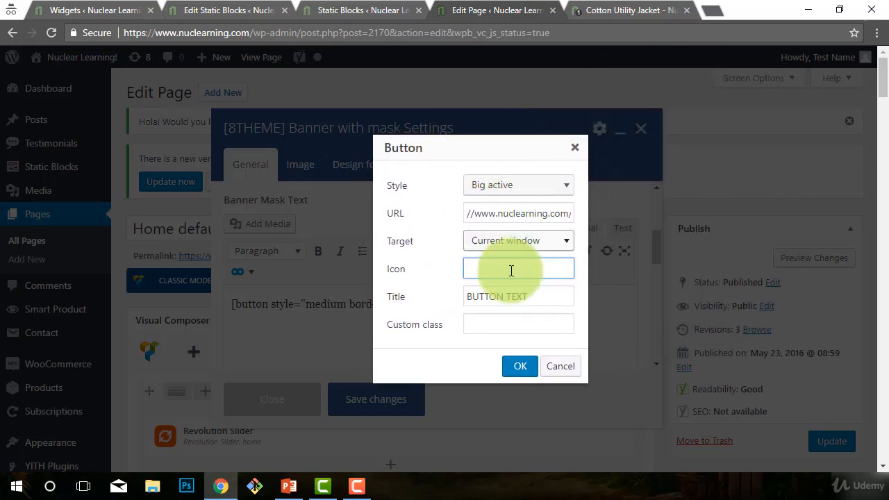
{"action": "left_click_drag", "start_coordinate": [579, 297], "coordinate": [390, 291]}
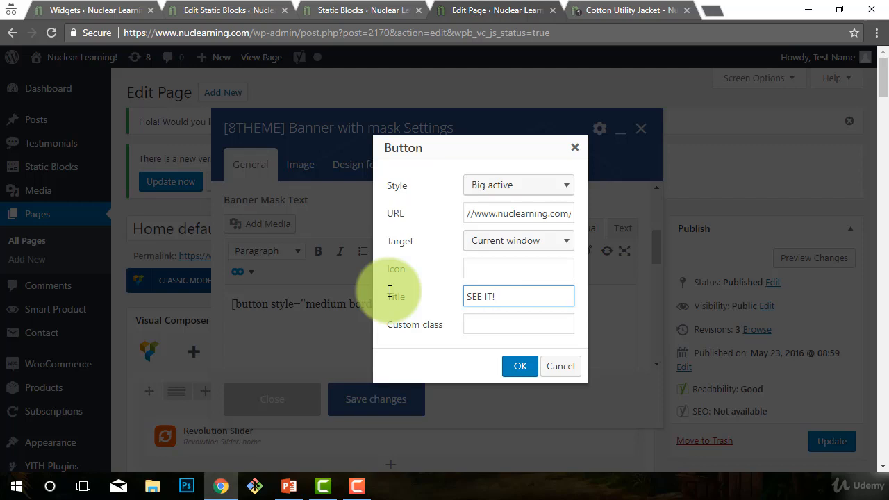
{"action": "left_click", "coordinate": [511, 324]}
{"action": "scroll", "coordinate": [523, 319], "scroll_direction": "down", "scroll_amount": 2}
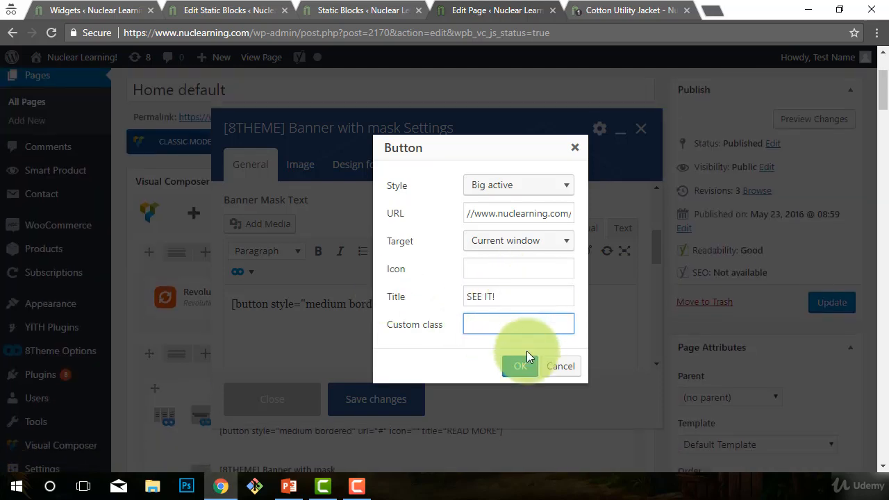
{"action": "left_click", "coordinate": [520, 366]}
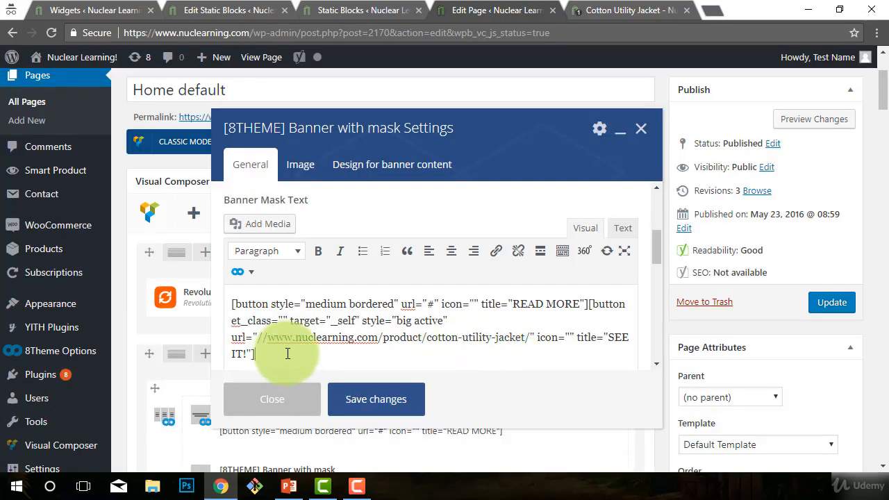
Step: Delete the old READ MORE button shortcode from the banner mask text
{"action": "left_click_drag", "start_coordinate": [288, 354], "coordinate": [187, 343]}
{"action": "left_click", "coordinate": [386, 320]}
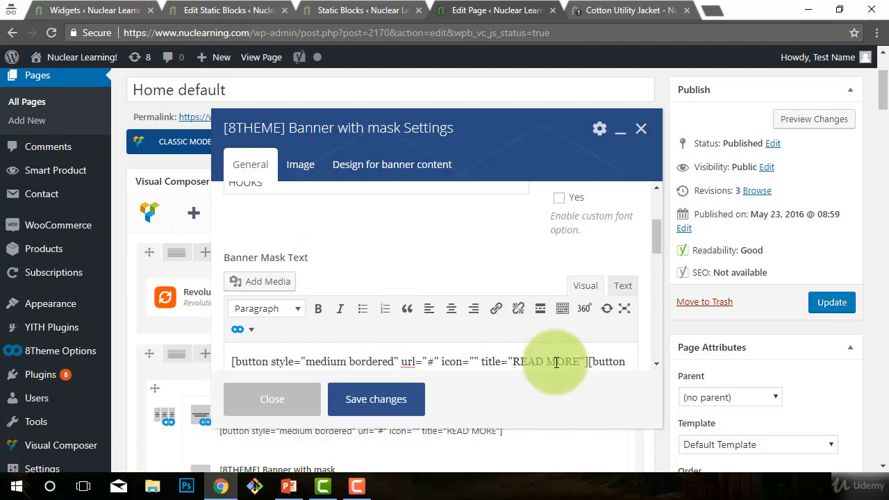
{"action": "scroll", "coordinate": [560, 361], "scroll_direction": "up", "scroll_amount": 3}
{"action": "scroll", "coordinate": [588, 319], "scroll_direction": "down", "scroll_amount": 5}
{"action": "left_click_drag", "start_coordinate": [589, 306], "coordinate": [215, 297]}
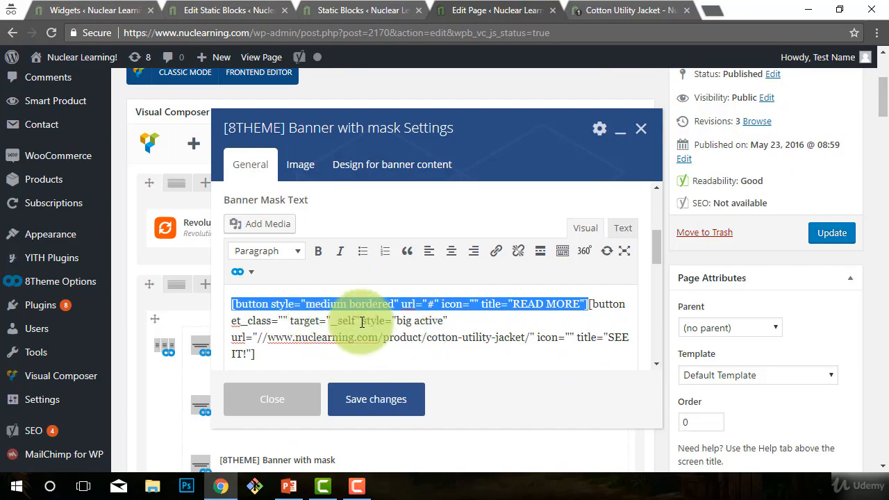
{"action": "key", "text": "BackSpace"}
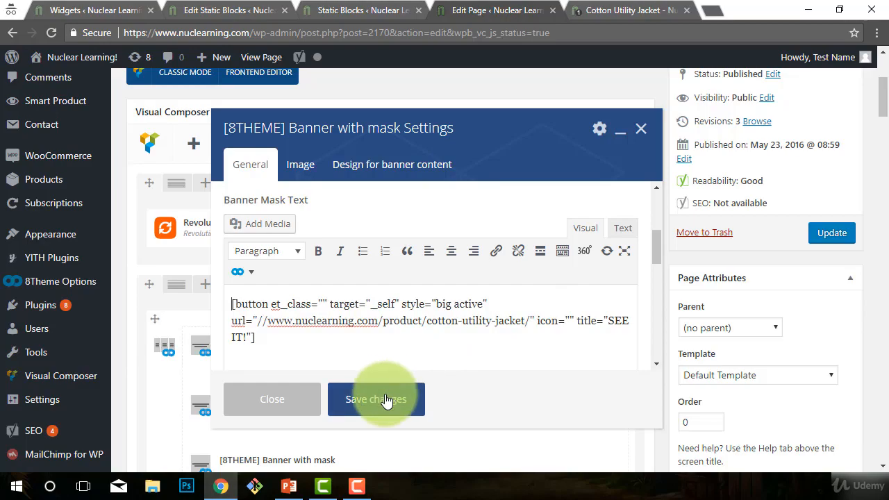
Step: Review the banner's edited title, subtitle and button shortcode
{"action": "scroll", "coordinate": [387, 325], "scroll_direction": "up", "scroll_amount": 1}
{"action": "scroll", "coordinate": [387, 325], "scroll_direction": "up", "scroll_amount": 6}
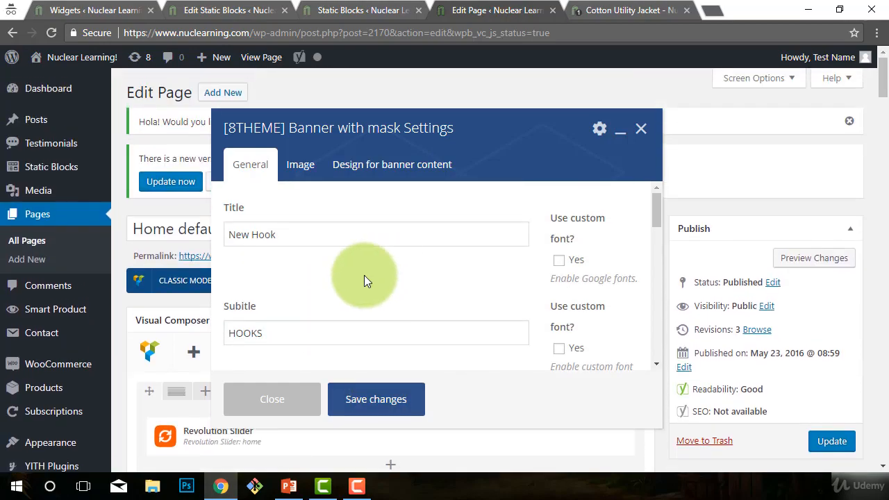
{"action": "scroll", "coordinate": [354, 278], "scroll_direction": "down", "scroll_amount": 1}
{"action": "scroll", "coordinate": [345, 282], "scroll_direction": "down", "scroll_amount": 4}
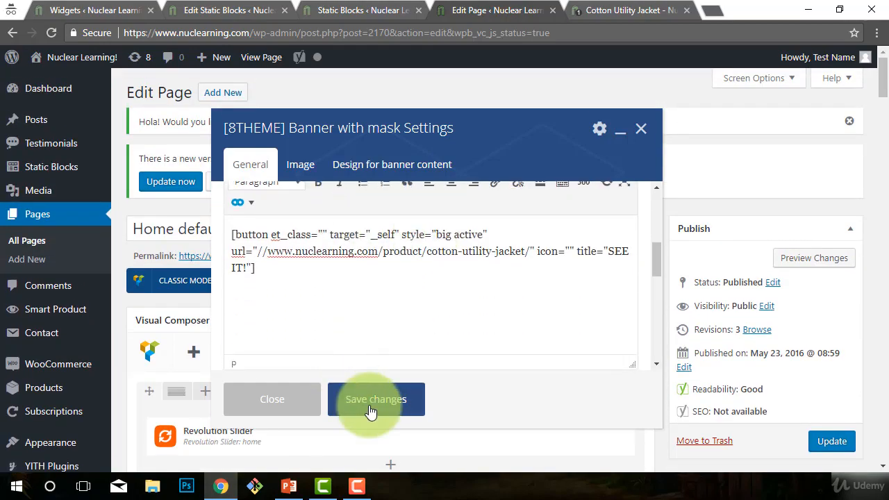
Step: Save the banner with mask settings and update the Home default page
{"action": "left_click", "coordinate": [348, 397]}
{"action": "scroll", "coordinate": [301, 381], "scroll_direction": "down", "scroll_amount": 3}
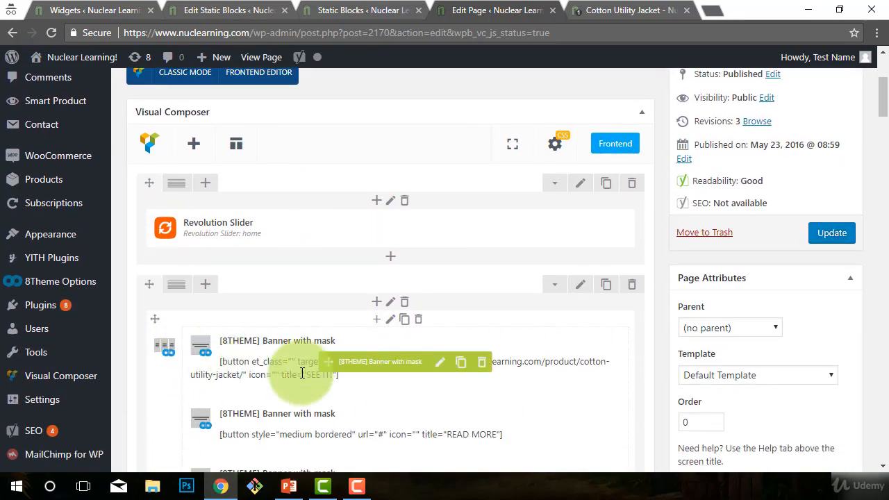
{"action": "left_click", "coordinate": [826, 232]}
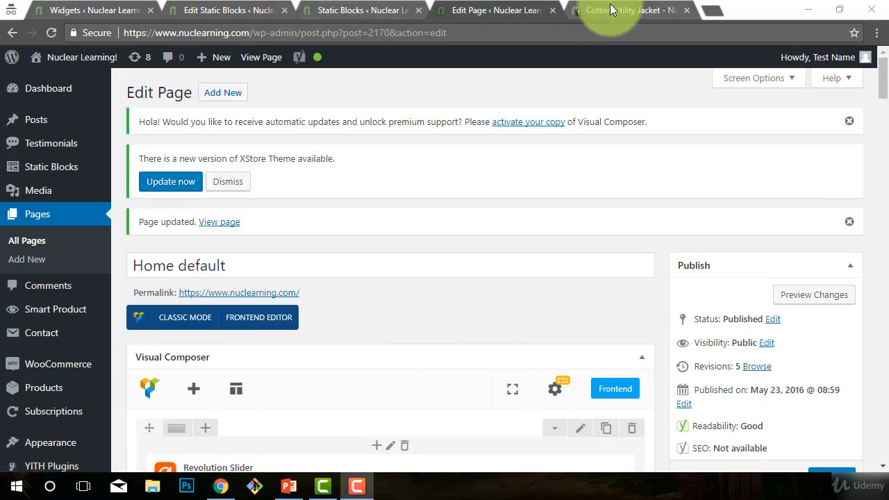
Step: Open the site's home page and check the first banner tile's title, subtitle and SEE IT! button
{"action": "left_click", "coordinate": [588, 9]}
{"action": "left_click", "coordinate": [77, 142]}
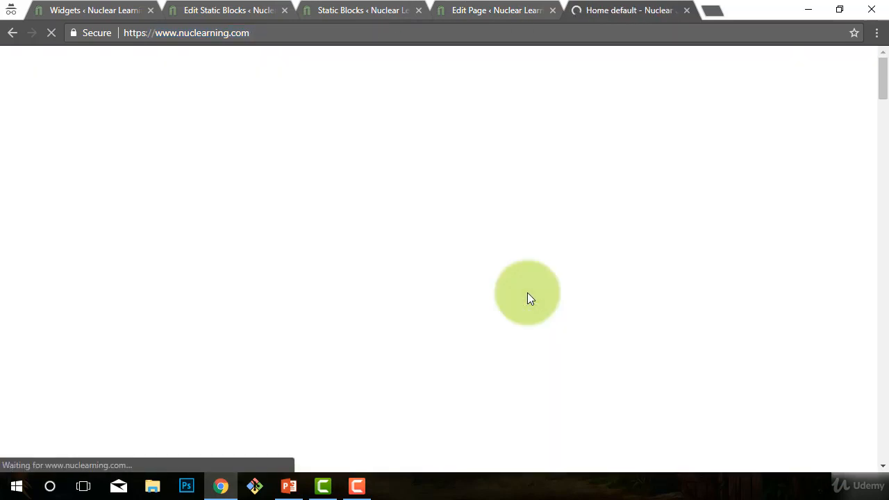
{"action": "scroll", "coordinate": [527, 292], "scroll_direction": "down", "scroll_amount": 5}
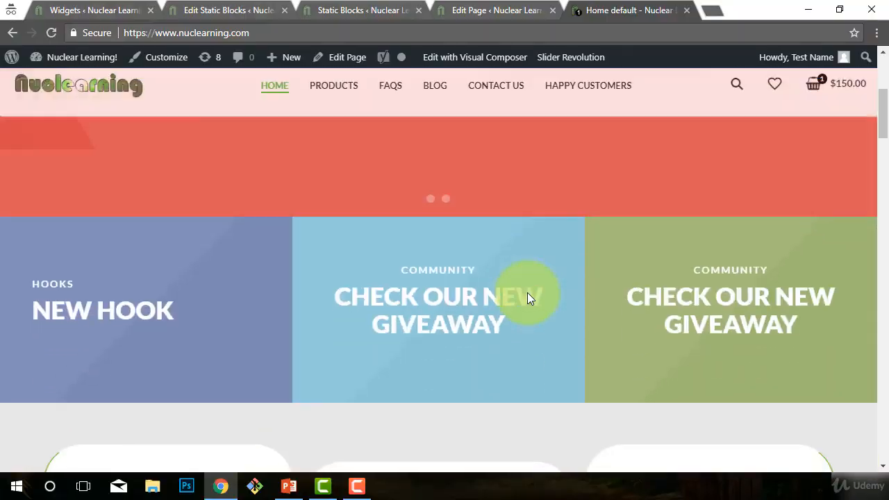
{"action": "mouse_move", "coordinate": [94, 256]}
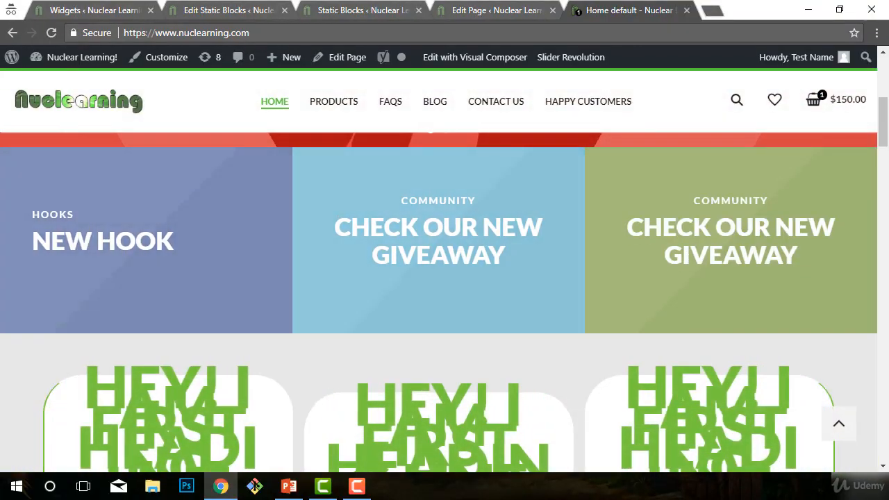
{"action": "scroll", "coordinate": [318, 212], "scroll_direction": "up", "scroll_amount": 1}
Step: Examine the headings and text of the three call-to-action boxes below the banner tiles
{"action": "mouse_move", "coordinate": [569, 297]}
{"action": "scroll", "coordinate": [568, 297], "scroll_direction": "down", "scroll_amount": 4}
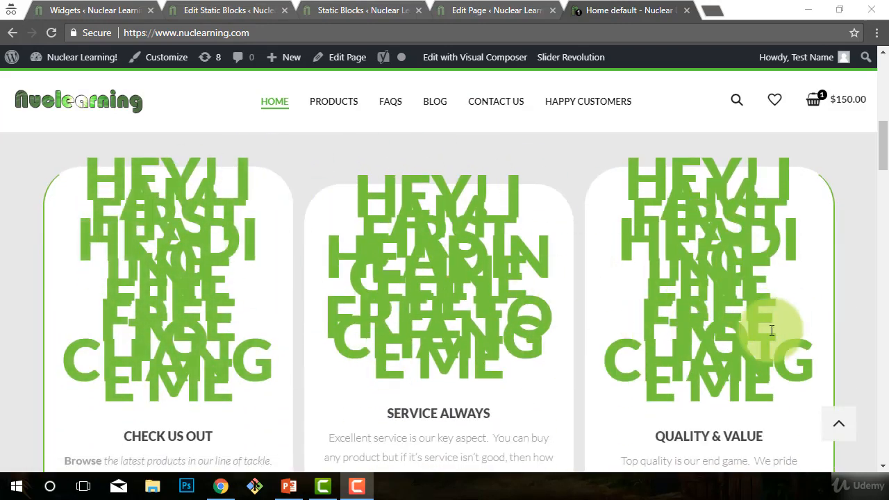
{"action": "scroll", "coordinate": [741, 373], "scroll_direction": "down", "scroll_amount": 2}
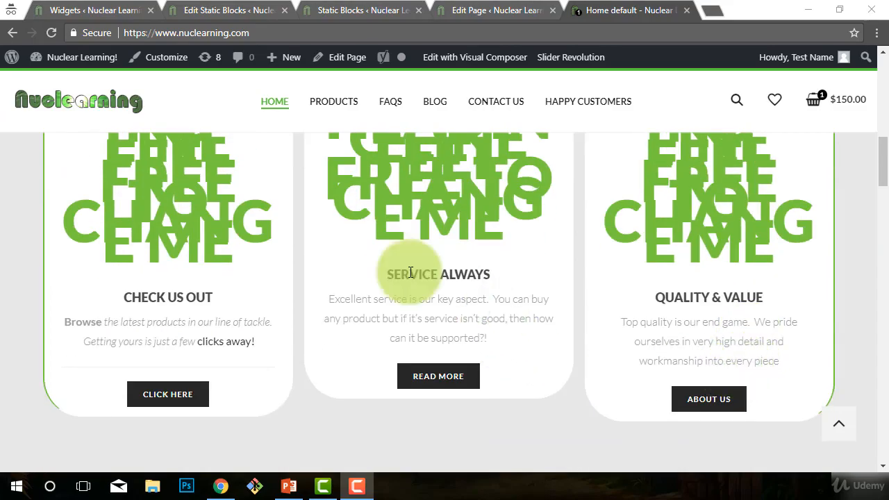
{"action": "scroll", "coordinate": [651, 336], "scroll_direction": "up", "scroll_amount": 1}
{"action": "scroll", "coordinate": [651, 336], "scroll_direction": "up", "scroll_amount": 4}
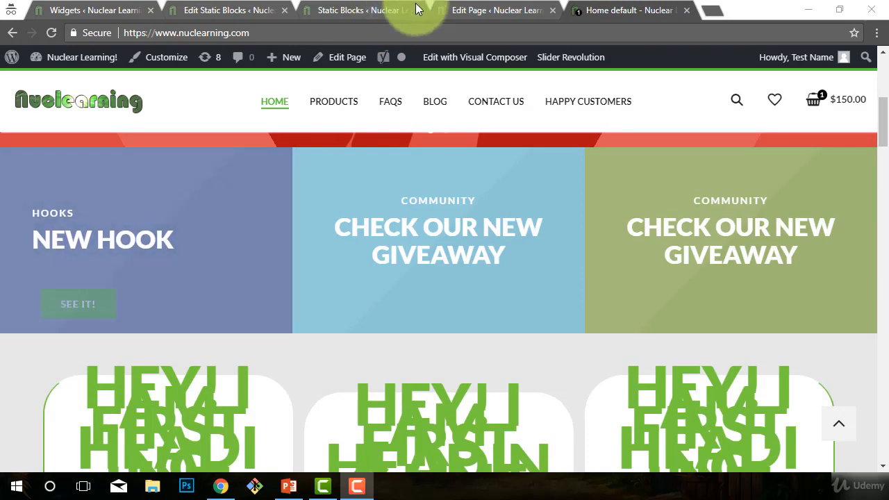
Step: Compare the three Call to Action elements in the page editor with their boxes on the live home page
{"action": "left_click", "coordinate": [478, 11]}
{"action": "scroll", "coordinate": [502, 236], "scroll_direction": "down", "scroll_amount": 2}
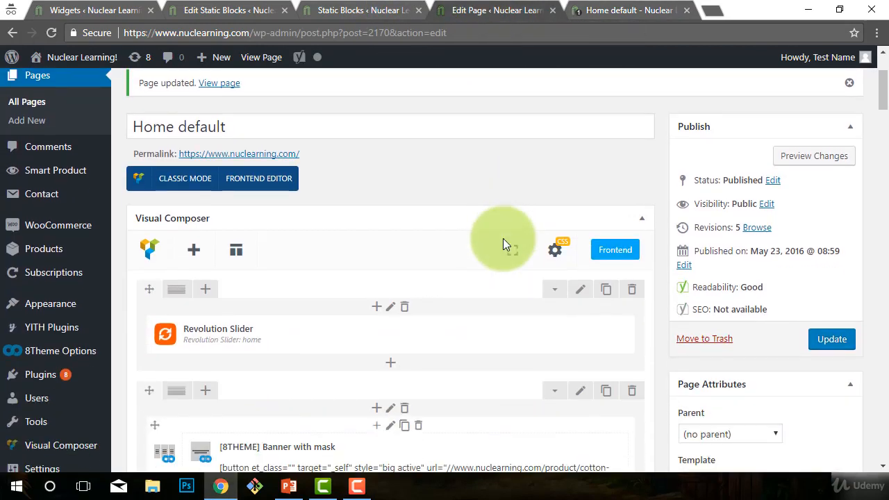
{"action": "scroll", "coordinate": [502, 242], "scroll_direction": "up", "scroll_amount": 1}
{"action": "scroll", "coordinate": [427, 273], "scroll_direction": "down", "scroll_amount": 10}
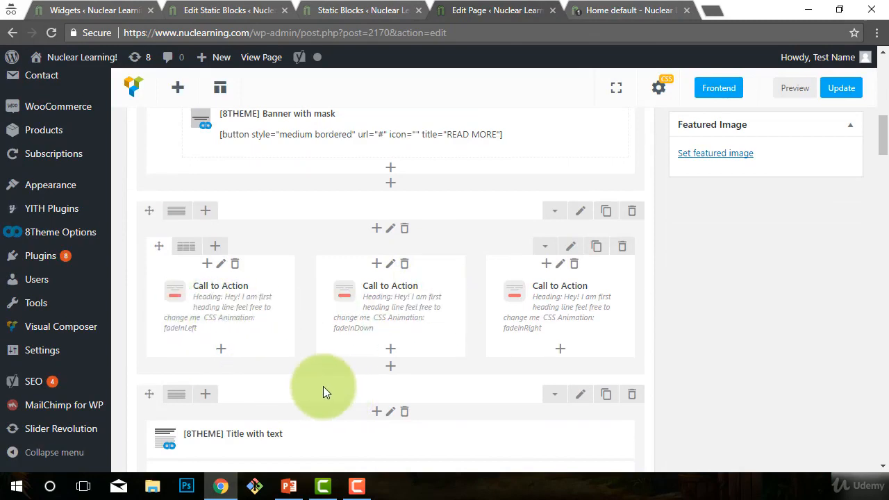
{"action": "left_click_drag", "start_coordinate": [387, 304], "coordinate": [338, 380]}
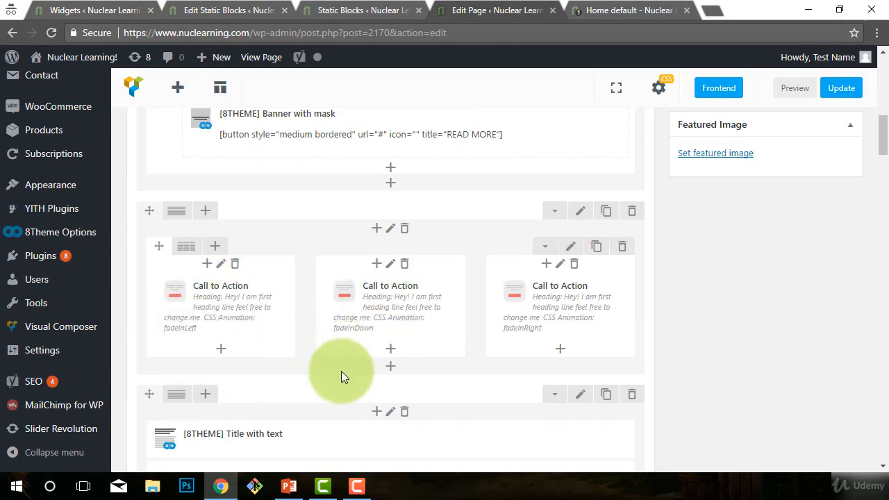
{"action": "left_click", "coordinate": [621, 10]}
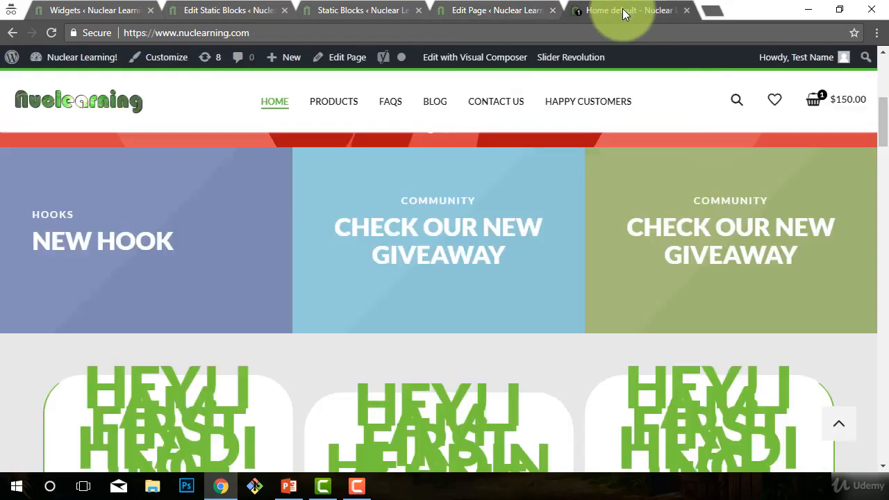
{"action": "scroll", "coordinate": [167, 355], "scroll_direction": "down", "scroll_amount": 2}
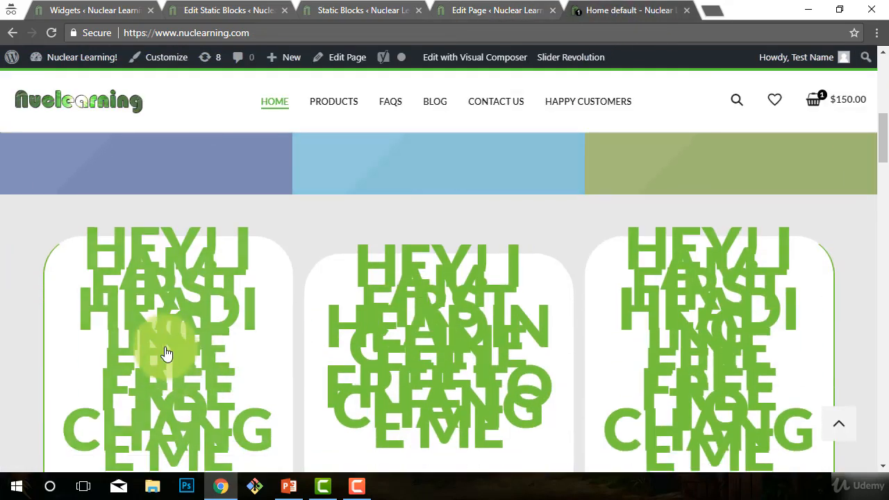
{"action": "left_click", "coordinate": [503, 18]}
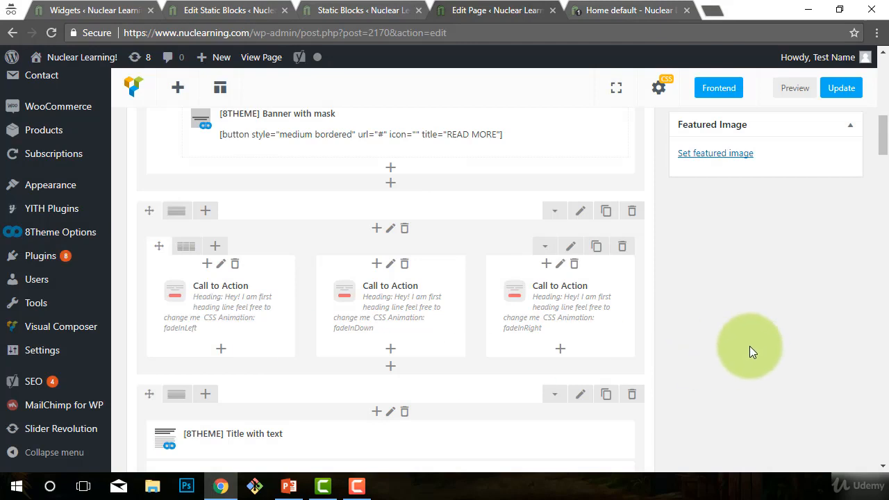
Step: Open the revision comparison for the Home default page
{"action": "scroll", "coordinate": [664, 422], "scroll_direction": "up", "scroll_amount": 4}
{"action": "scroll", "coordinate": [661, 421], "scroll_direction": "up", "scroll_amount": 4}
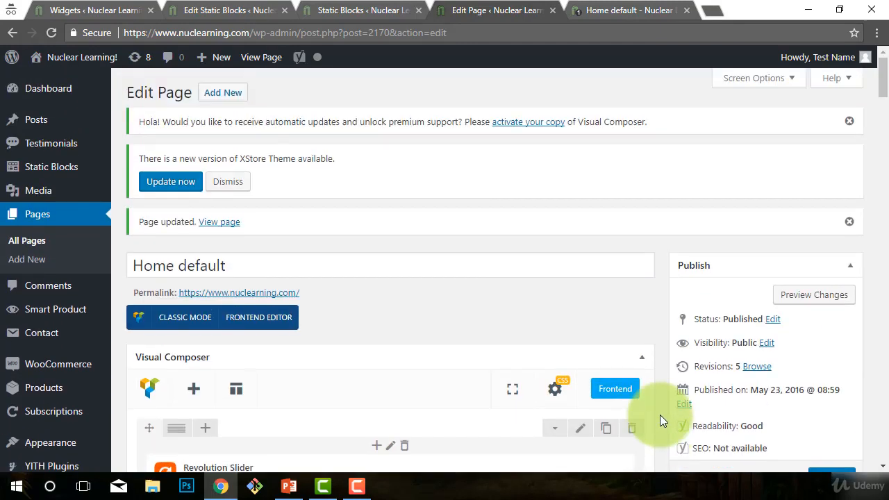
{"action": "scroll", "coordinate": [660, 421], "scroll_direction": "down", "scroll_amount": 1}
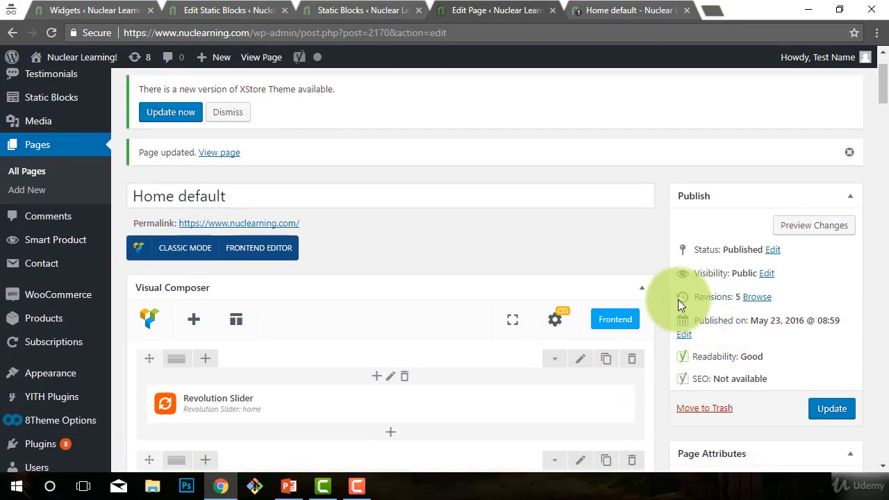
{"action": "left_click_drag", "start_coordinate": [688, 296], "coordinate": [724, 288]}
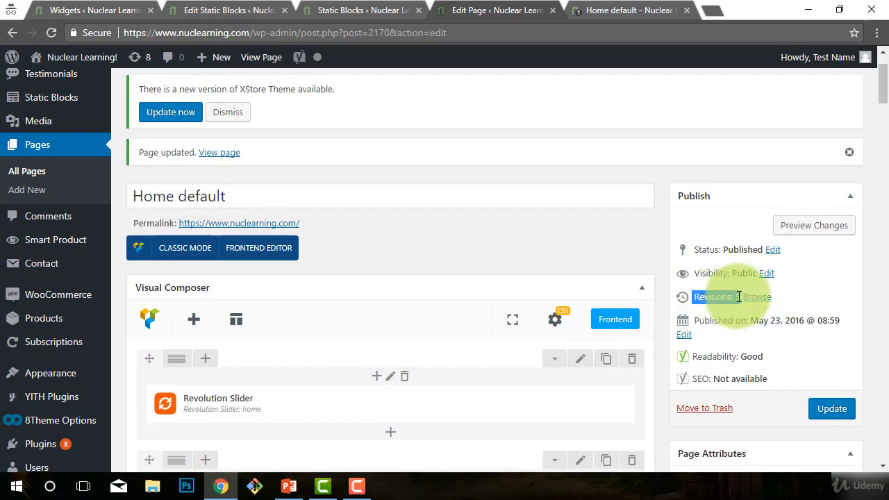
{"action": "left_click", "coordinate": [762, 301]}
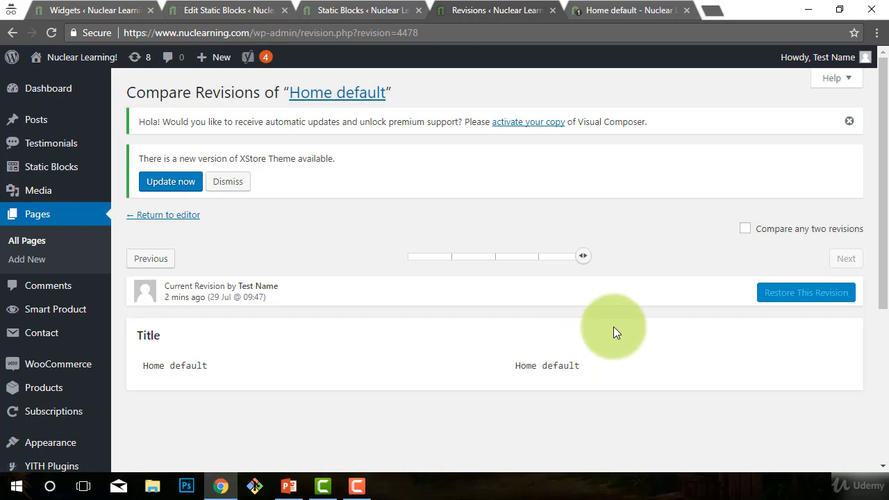
Step: Go back through the page's revisions to the one from 23 Jul @ 15:04 and restore it
{"action": "scroll", "coordinate": [613, 327], "scroll_direction": "down", "scroll_amount": 3}
{"action": "scroll", "coordinate": [613, 327], "scroll_direction": "up", "scroll_amount": 3}
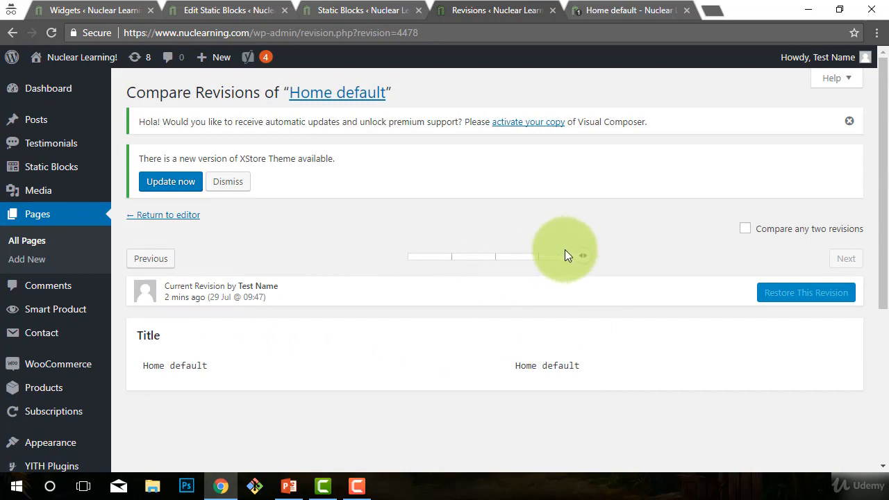
{"action": "left_click_drag", "start_coordinate": [585, 257], "coordinate": [538, 259]}
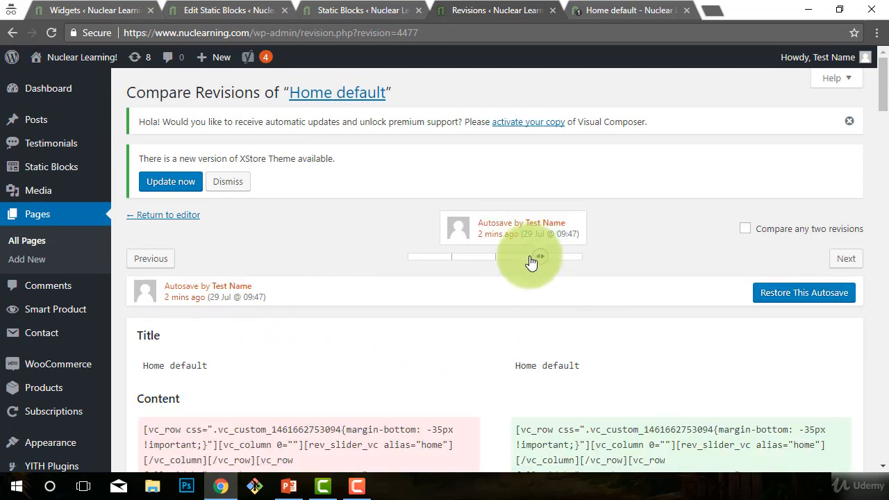
{"action": "left_click_drag", "start_coordinate": [531, 261], "coordinate": [496, 261]}
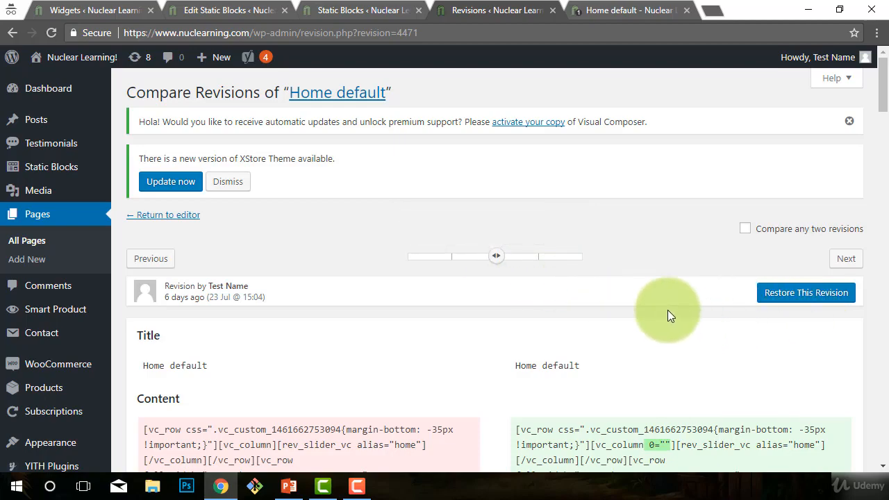
{"action": "scroll", "coordinate": [708, 287], "scroll_direction": "down", "scroll_amount": 3}
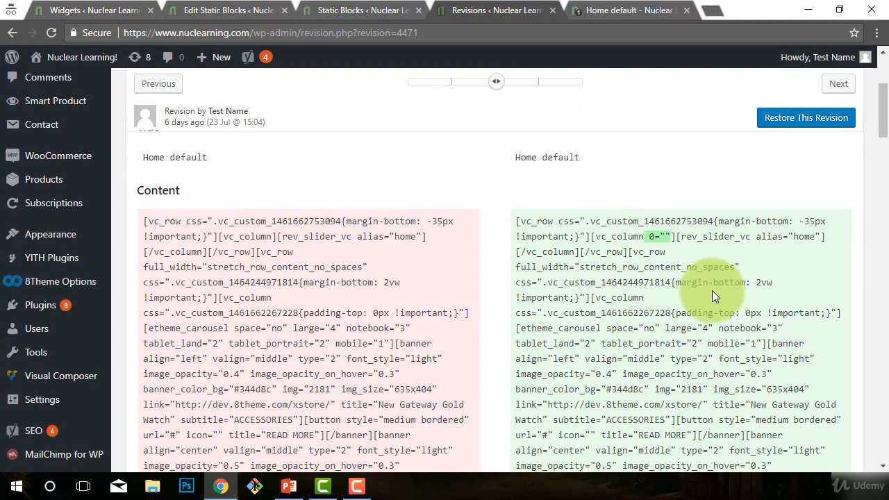
{"action": "scroll", "coordinate": [713, 291], "scroll_direction": "up", "scroll_amount": 3}
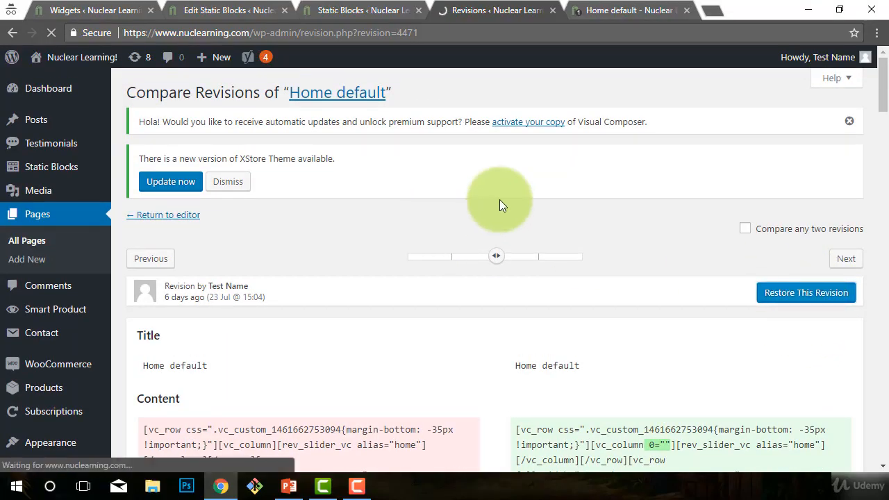
{"action": "scroll", "coordinate": [658, 293], "scroll_direction": "down", "scroll_amount": 4}
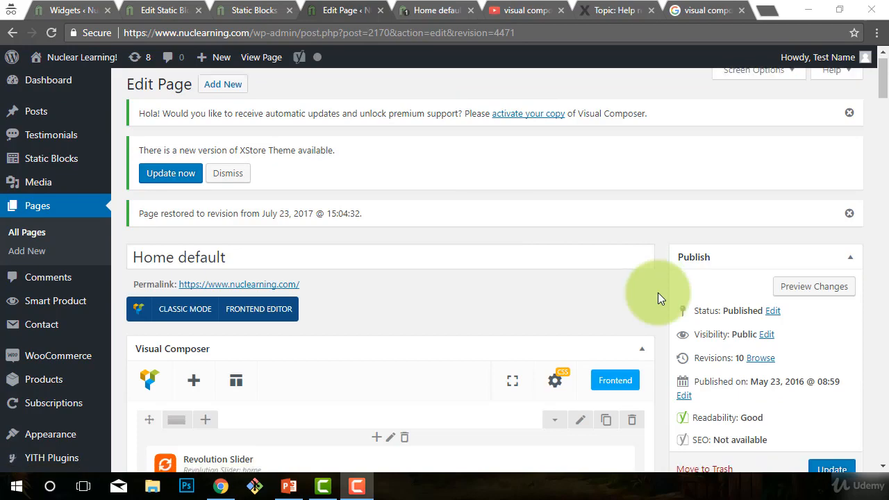
{"action": "scroll", "coordinate": [652, 305], "scroll_direction": "up", "scroll_amount": 4}
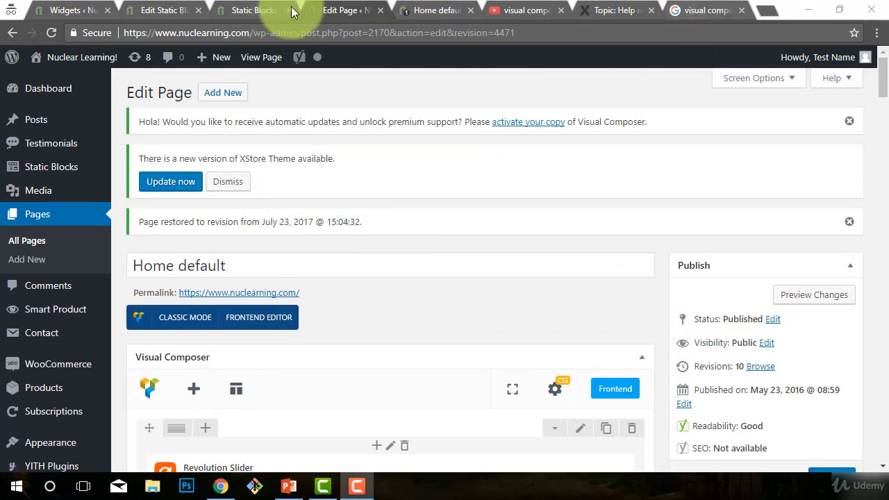
Step: Check the first banner tile and the call-to-action box icons on the restored home page
{"action": "left_click", "coordinate": [422, 10]}
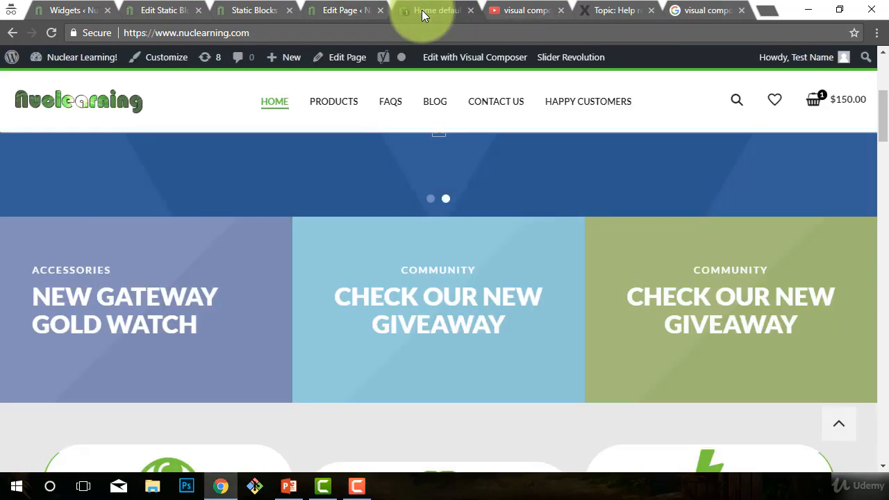
{"action": "scroll", "coordinate": [391, 201], "scroll_direction": "down", "scroll_amount": 3}
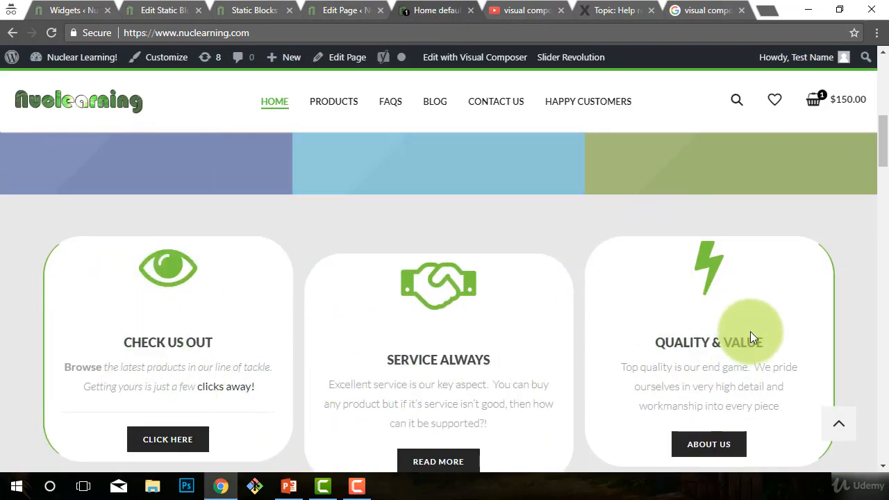
{"action": "scroll", "coordinate": [750, 340], "scroll_direction": "down", "scroll_amount": 2}
{"action": "scroll", "coordinate": [738, 337], "scroll_direction": "up", "scroll_amount": 4}
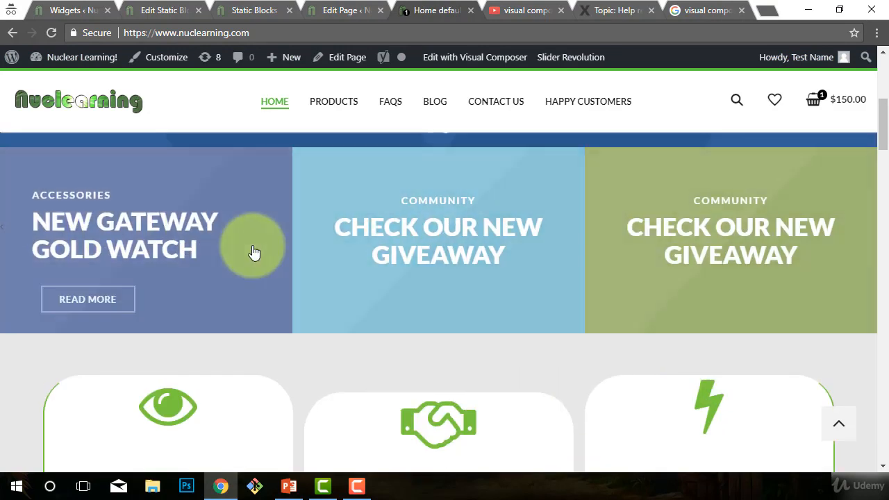
{"action": "scroll", "coordinate": [215, 278], "scroll_direction": "down", "scroll_amount": 3}
{"action": "scroll", "coordinate": [210, 276], "scroll_direction": "up", "scroll_amount": 1}
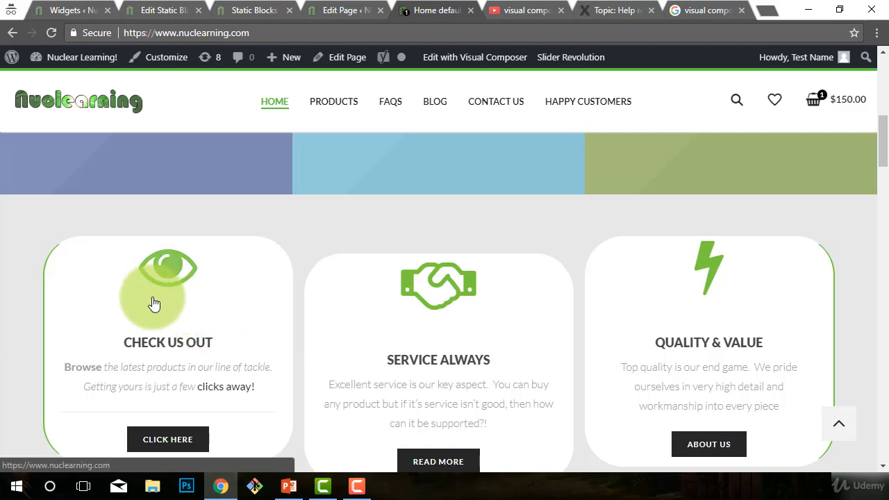
Step: Review all three banner tiles with their hover buttons and the icon boxes beneath them on the home page
{"action": "scroll", "coordinate": [201, 333], "scroll_direction": "up", "scroll_amount": 2}
{"action": "scroll", "coordinate": [225, 394], "scroll_direction": "down", "scroll_amount": 2}
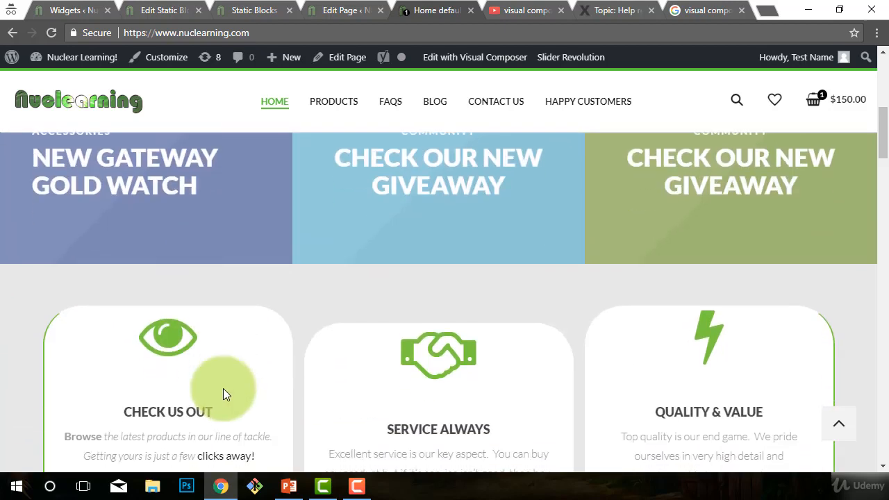
{"action": "scroll", "coordinate": [245, 321], "scroll_direction": "up", "scroll_amount": 2}
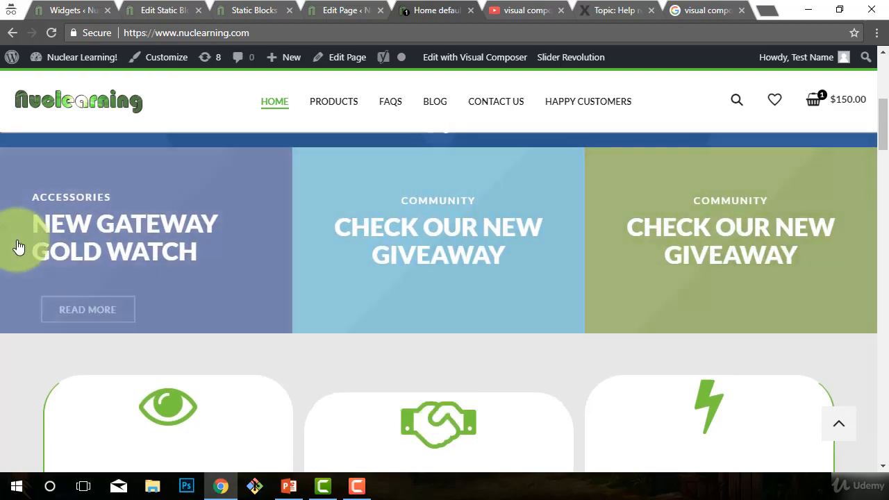
{"action": "scroll", "coordinate": [566, 301], "scroll_direction": "up", "scroll_amount": 1}
{"action": "scroll", "coordinate": [640, 269], "scroll_direction": "up", "scroll_amount": 1}
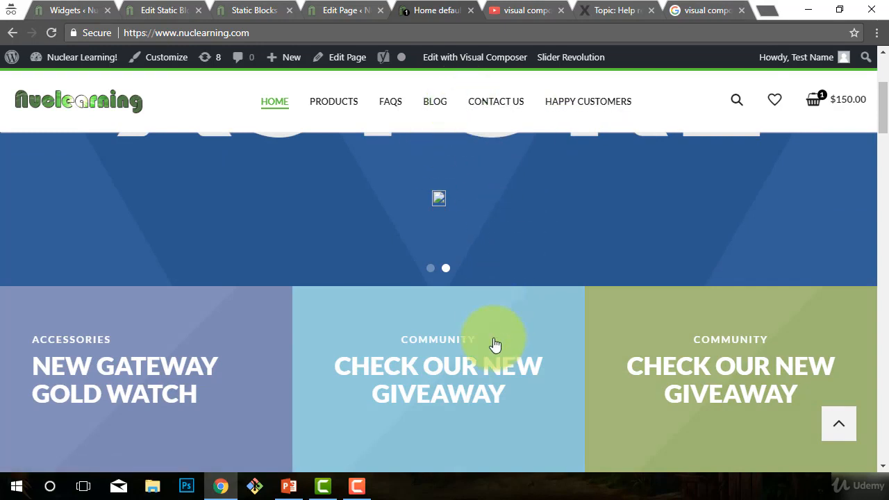
{"action": "scroll", "coordinate": [555, 368], "scroll_direction": "down", "scroll_amount": 1}
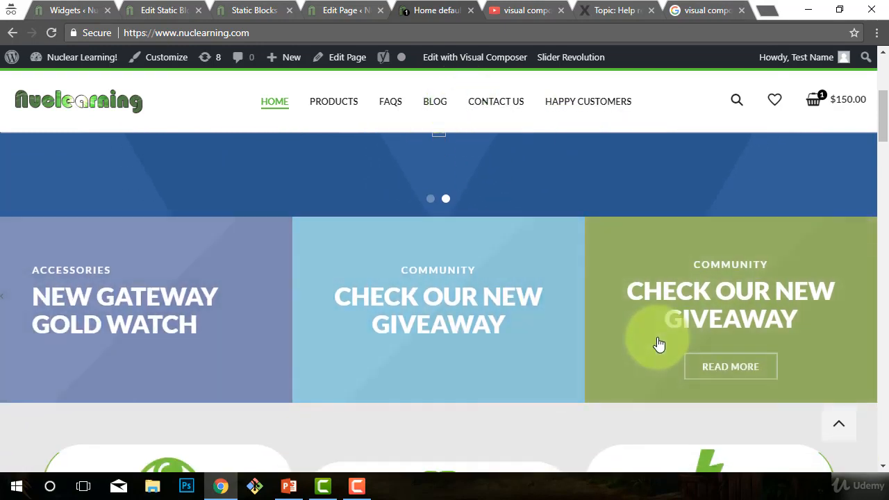
{"action": "scroll", "coordinate": [625, 347], "scroll_direction": "down", "scroll_amount": 3}
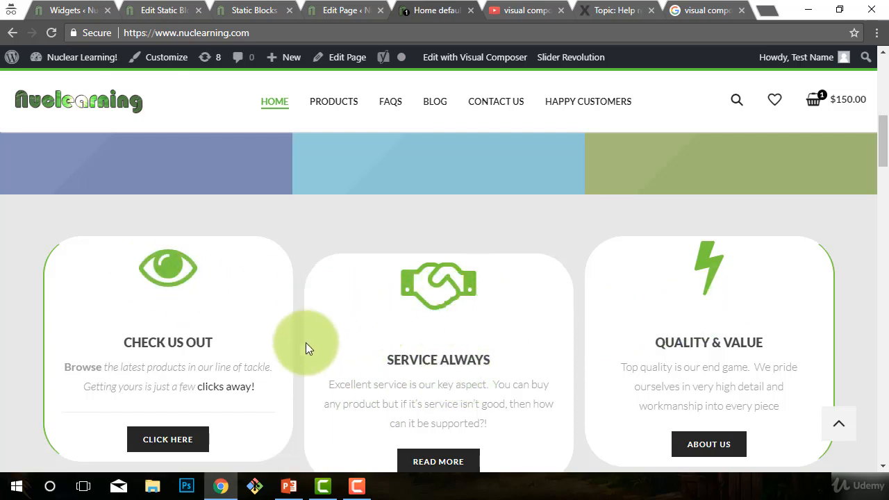
{"action": "scroll", "coordinate": [393, 343], "scroll_direction": "down", "scroll_amount": 1}
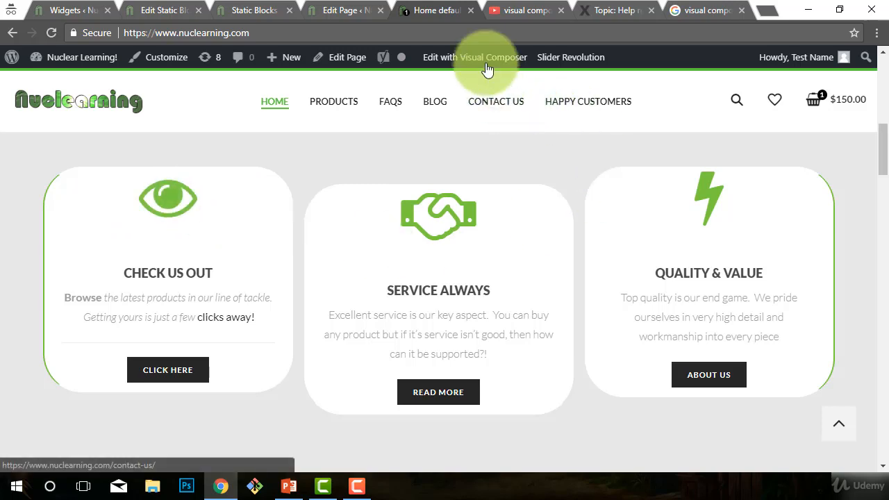
Step: In the frontend editor, cut the fa-eye icon code from the CHECK US OUT box's heading and paste it into Notepad
{"action": "left_click", "coordinate": [448, 61]}
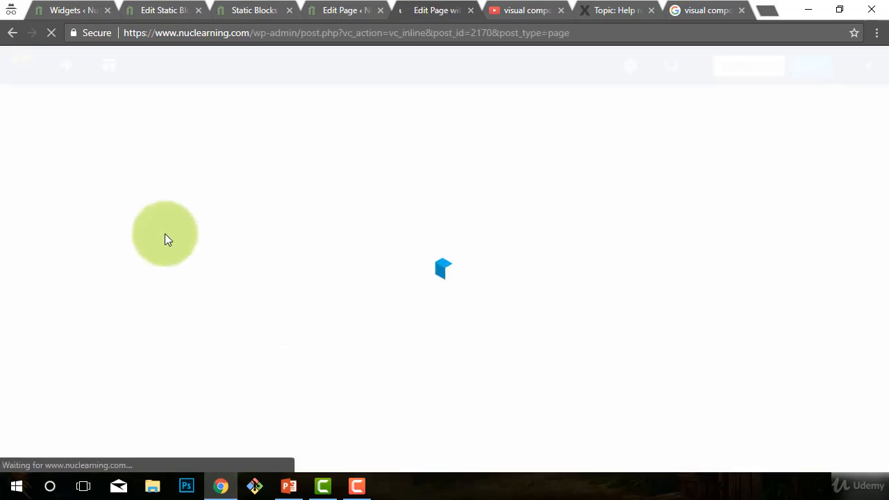
{"action": "scroll", "coordinate": [248, 296], "scroll_direction": "down", "scroll_amount": 8}
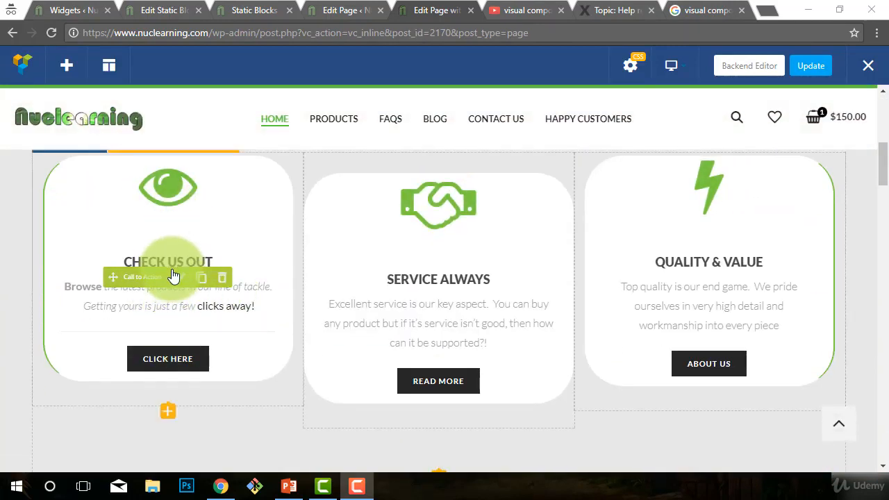
{"action": "left_click", "coordinate": [180, 277]}
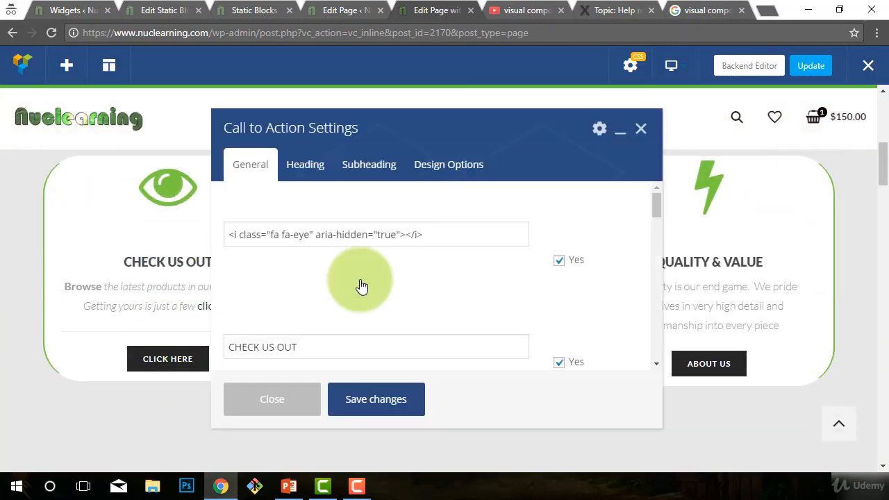
{"action": "scroll", "coordinate": [341, 259], "scroll_direction": "up", "scroll_amount": 10}
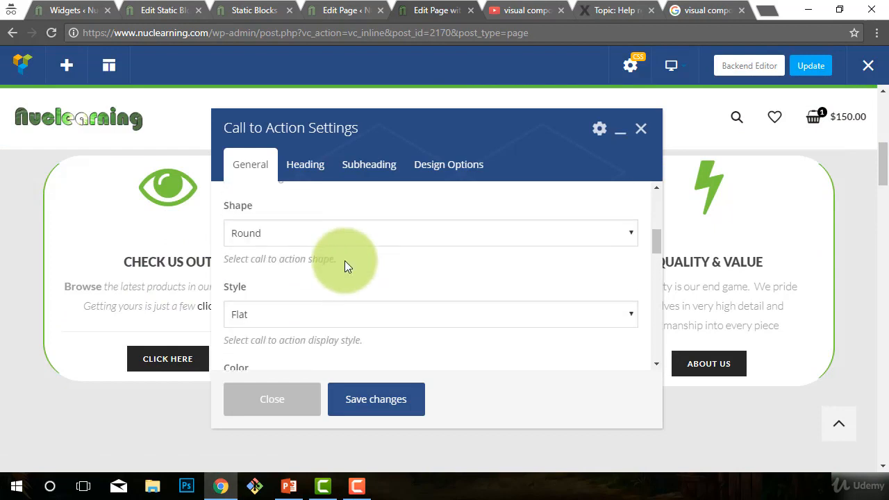
{"action": "left_click", "coordinate": [281, 235]}
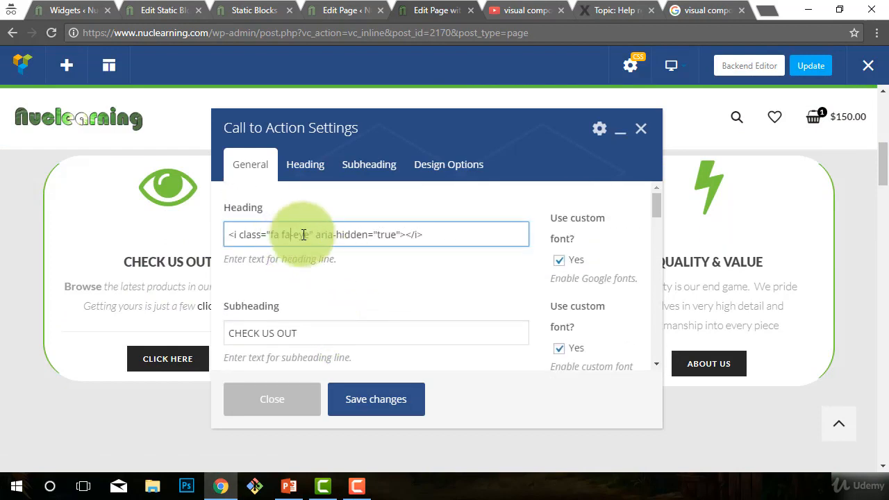
{"action": "left_click_drag", "start_coordinate": [432, 234], "coordinate": [196, 235]}
{"action": "right_click", "coordinate": [269, 240]}
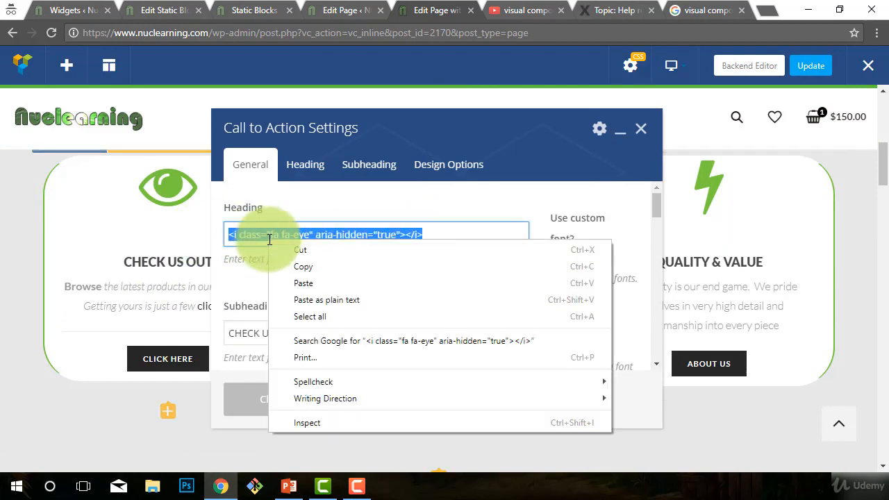
{"action": "left_click", "coordinate": [309, 250]}
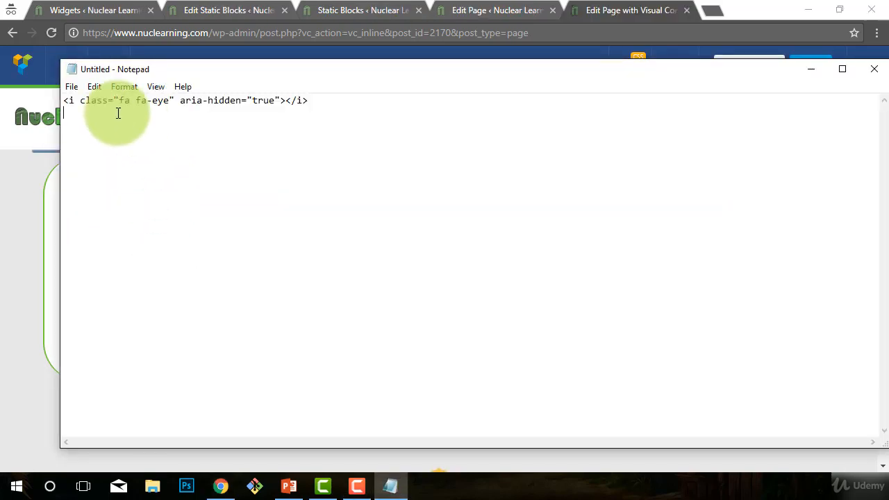
{"action": "left_click", "coordinate": [21, 173]}
Step: Set the CHECK US OUT box's heading to EYE and save the changes
{"action": "left_click", "coordinate": [293, 238]}
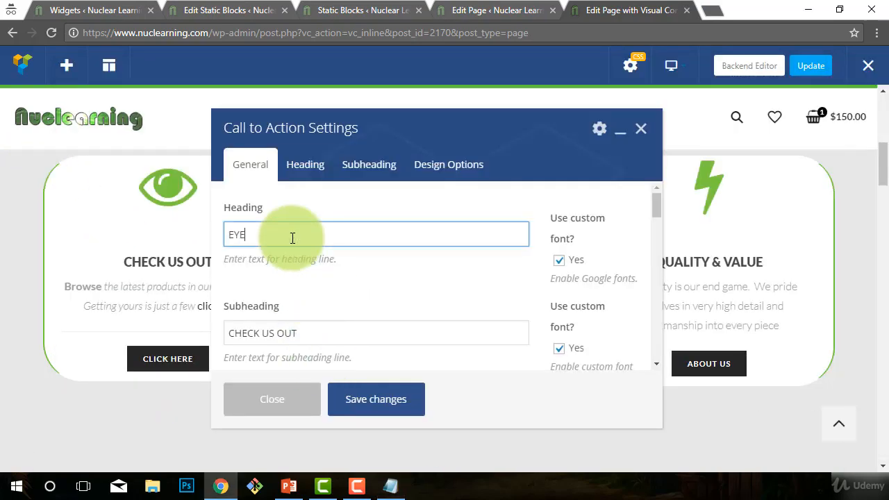
{"action": "left_click", "coordinate": [388, 413]}
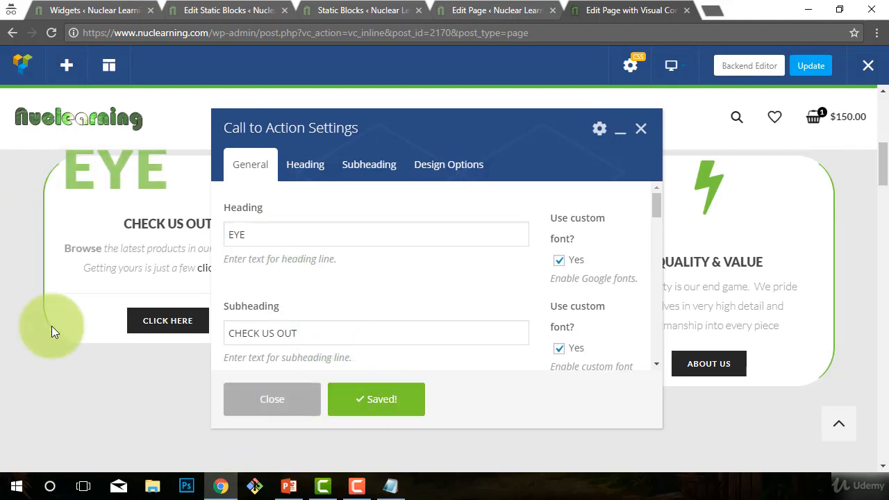
{"action": "left_click", "coordinate": [290, 397]}
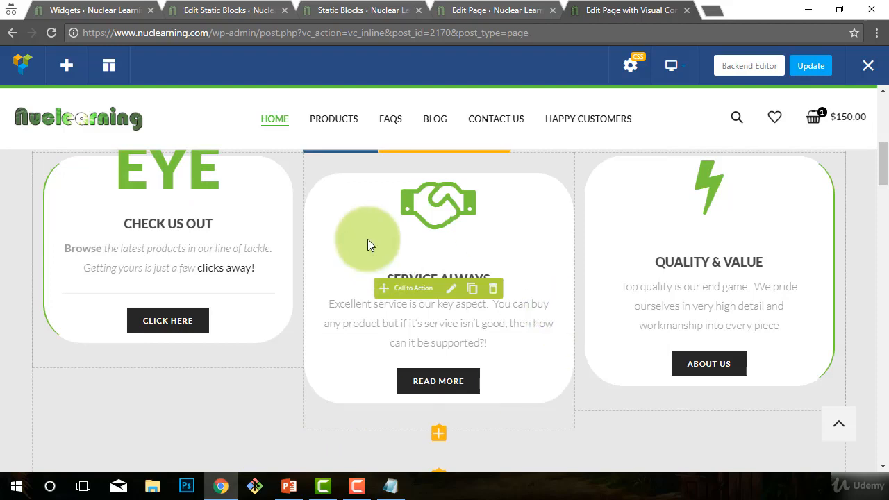
Step: Move the fa-handshake-o icon code from the SERVICE ALWAYS box's heading into Notepad, set the heading to HAND and save
{"action": "left_click", "coordinate": [452, 296]}
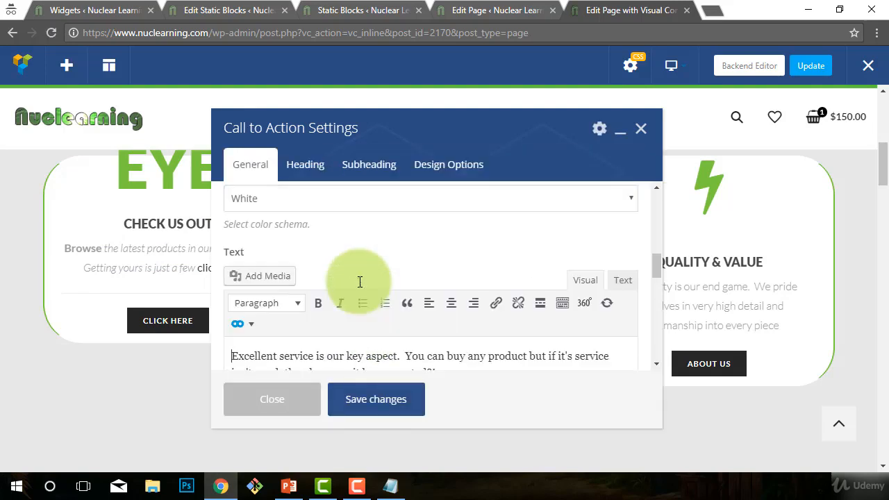
{"action": "left_click_drag", "start_coordinate": [483, 246], "coordinate": [178, 223]}
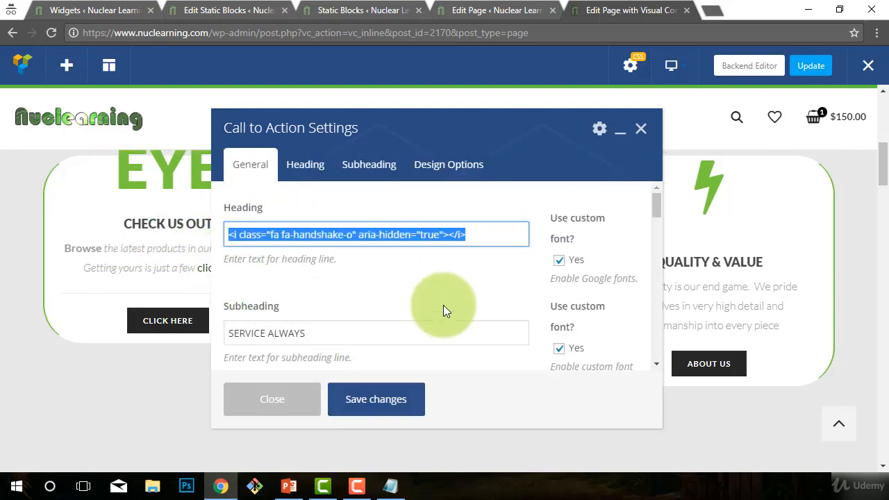
{"action": "key", "text": "BackSpace"}
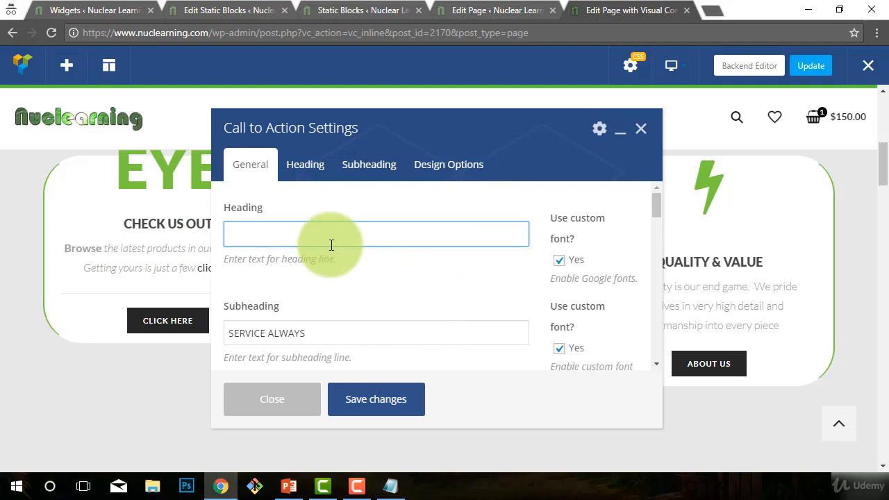
{"action": "type", "text": "HAND"}
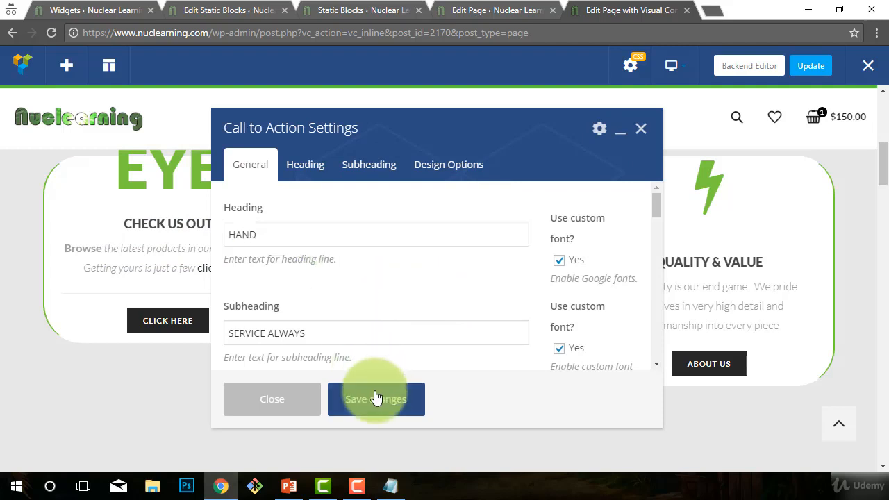
{"action": "left_click", "coordinate": [376, 398]}
{"action": "left_click", "coordinate": [390, 486]}
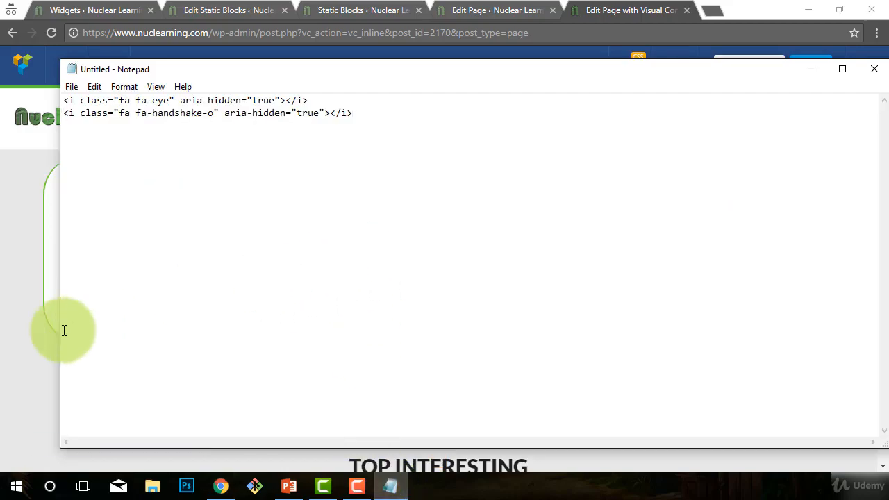
{"action": "left_click", "coordinate": [27, 340]}
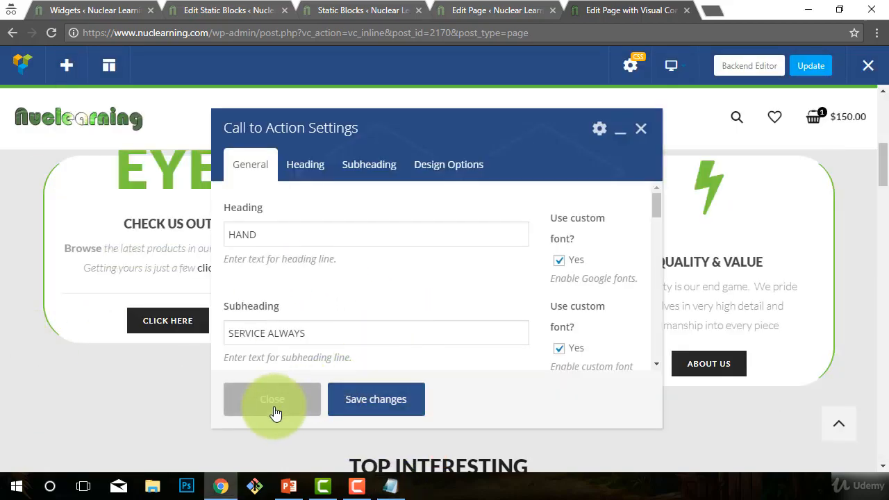
{"action": "left_click", "coordinate": [274, 413]}
Step: Remove the fa-bolt icon code from the QUALITY & VALUE box's heading, save the box, and bring up the Notepad list of codes
{"action": "scroll", "coordinate": [622, 306], "scroll_direction": "up", "scroll_amount": 2}
{"action": "scroll", "coordinate": [723, 342], "scroll_direction": "down", "scroll_amount": 1}
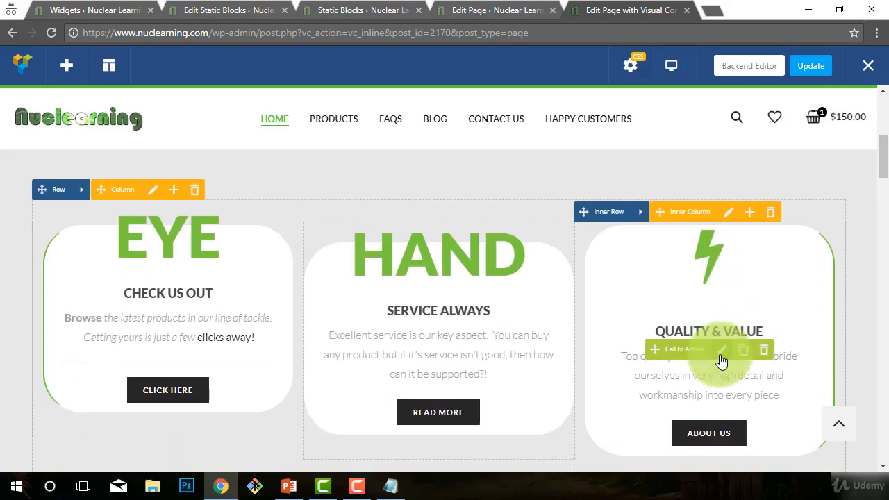
{"action": "left_click", "coordinate": [722, 349]}
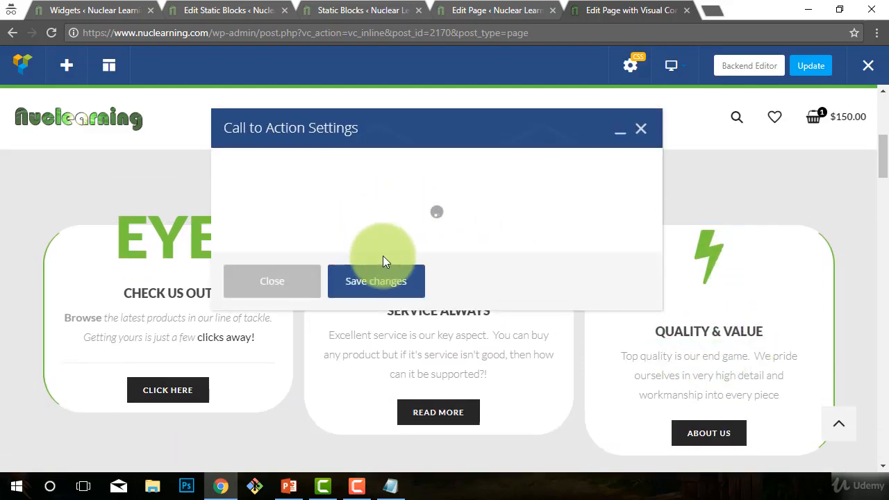
{"action": "scroll", "coordinate": [407, 258], "scroll_direction": "up", "scroll_amount": 7}
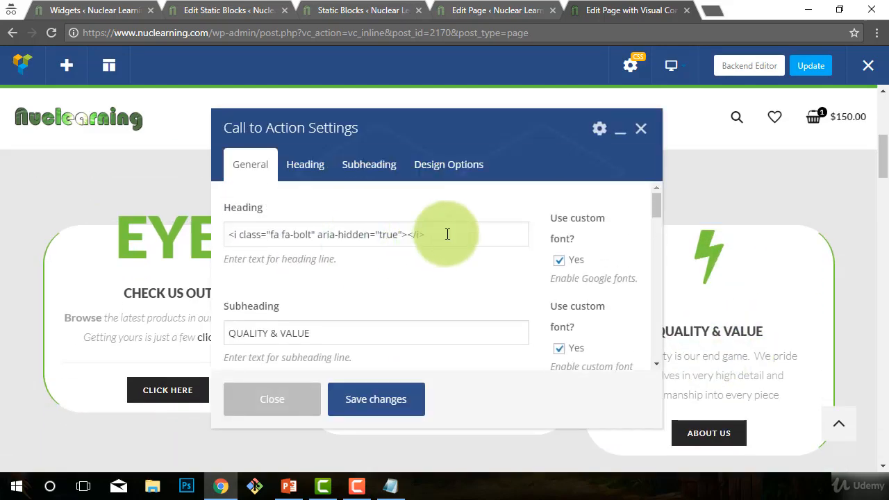
{"action": "left_click_drag", "start_coordinate": [447, 234], "coordinate": [175, 244]}
{"action": "key", "text": "BackSpace"}
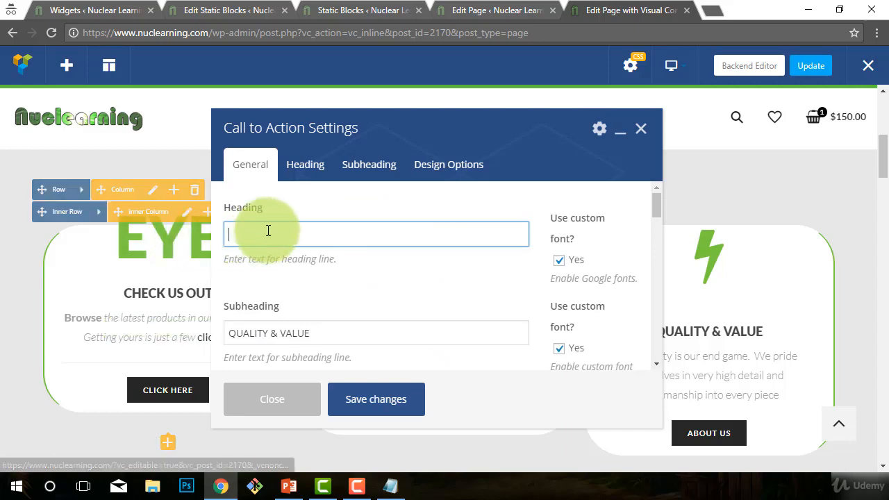
{"action": "left_click", "coordinate": [375, 398]}
{"action": "left_click", "coordinate": [296, 411]}
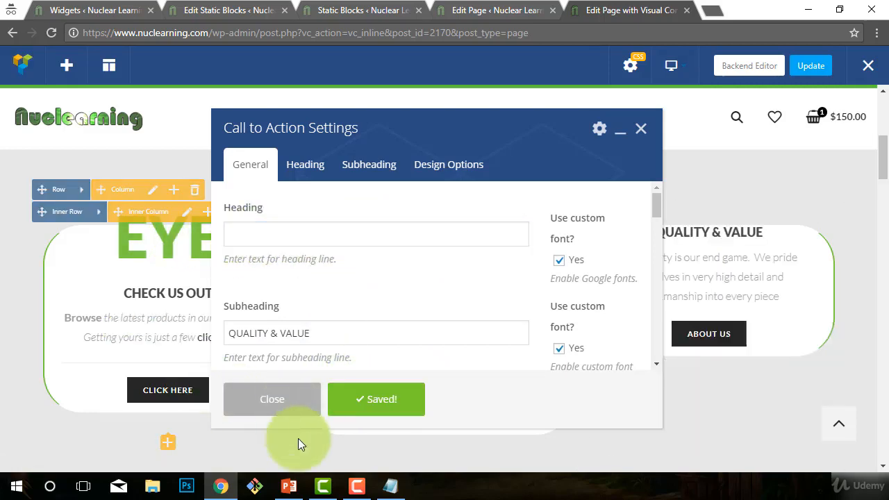
{"action": "left_click", "coordinate": [389, 486]}
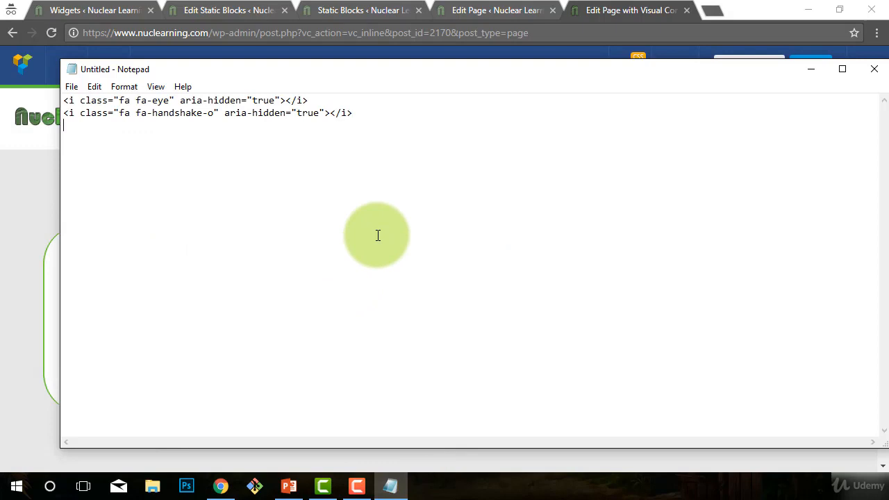
{"action": "left_click", "coordinate": [20, 170]}
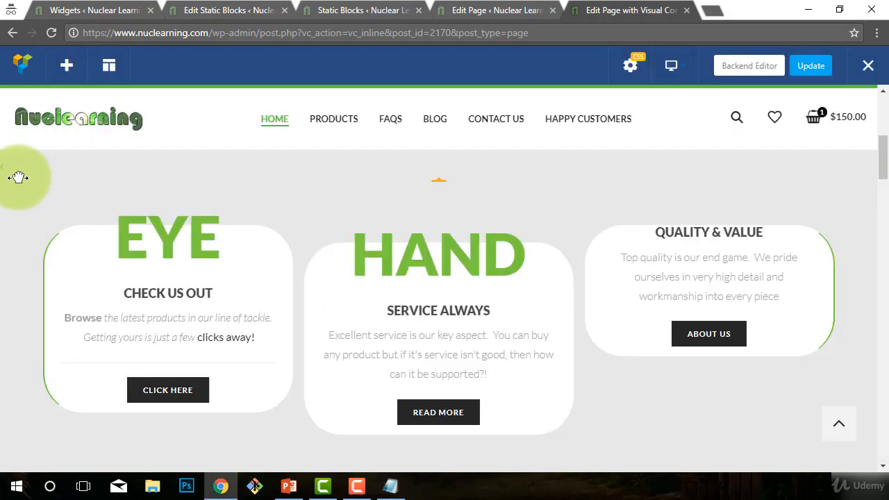
Step: Set the QUALITY & VALUE box's heading to Lightening and save the changes
{"action": "scroll", "coordinate": [712, 374], "scroll_direction": "down", "scroll_amount": 1}
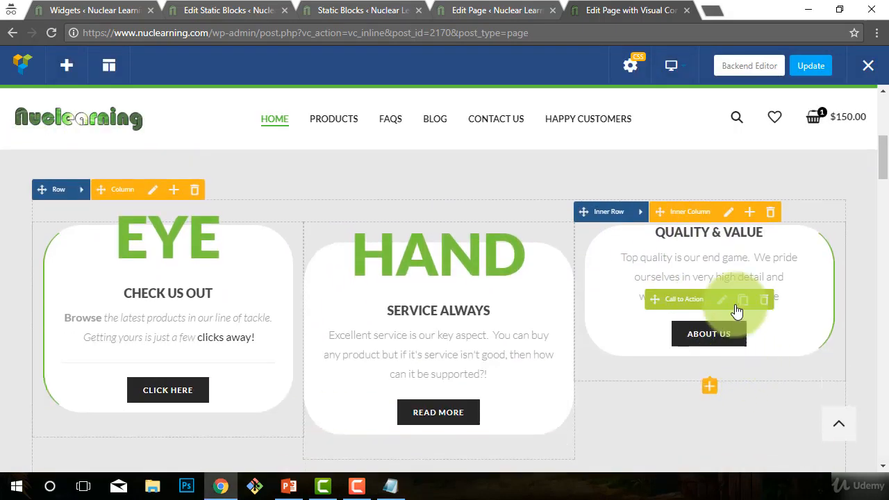
{"action": "left_click", "coordinate": [722, 299]}
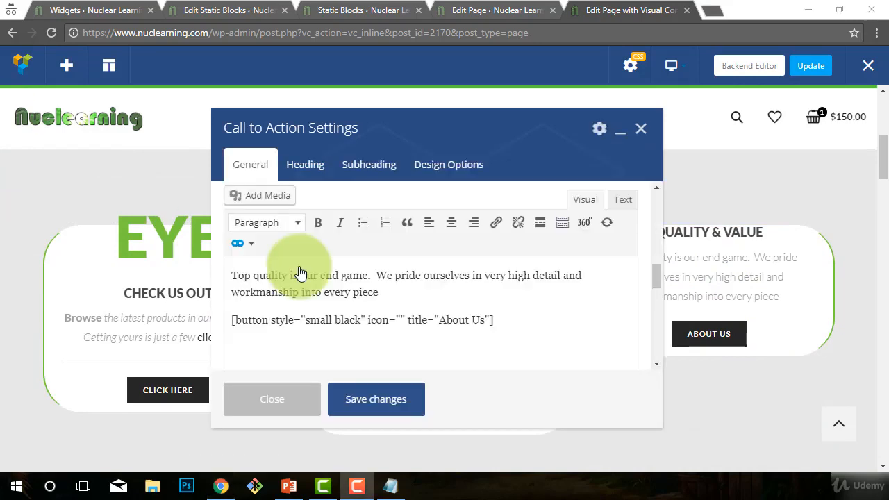
{"action": "scroll", "coordinate": [336, 268], "scroll_direction": "down", "scroll_amount": 5}
{"action": "scroll", "coordinate": [337, 269], "scroll_direction": "up", "scroll_amount": 3}
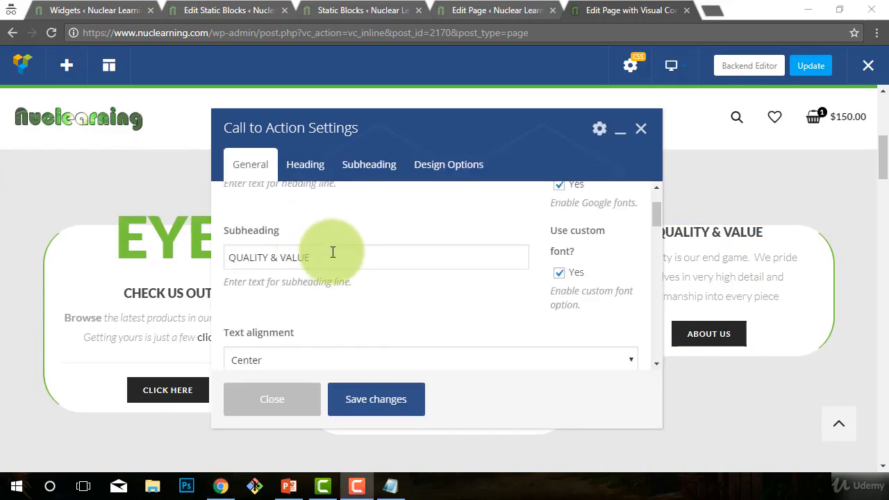
{"action": "scroll", "coordinate": [333, 252], "scroll_direction": "up", "scroll_amount": 2}
{"action": "left_click", "coordinate": [314, 235]}
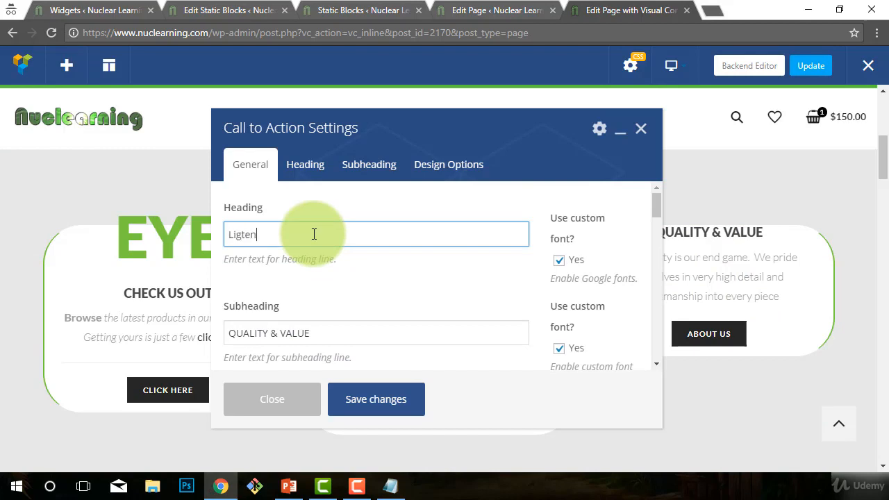
{"action": "right_click", "coordinate": [246, 234]}
{"action": "key", "text": "Escape"}
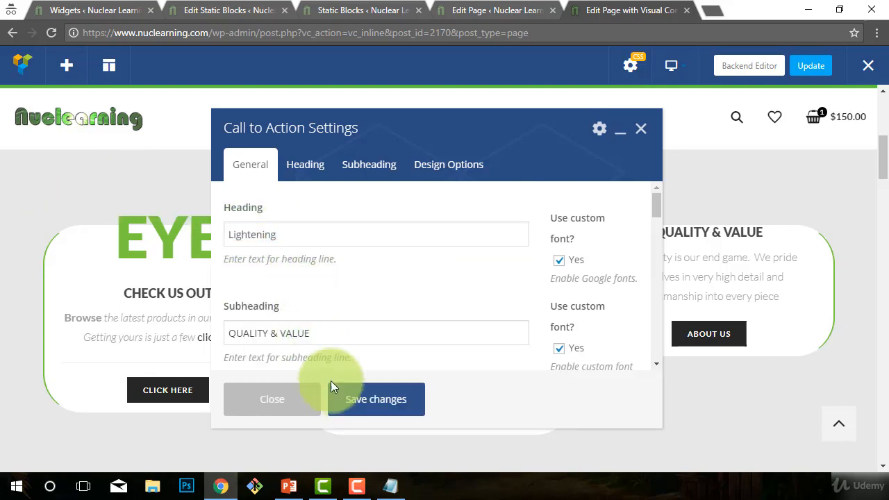
{"action": "left_click", "coordinate": [330, 384]}
{"action": "left_click", "coordinate": [250, 405]}
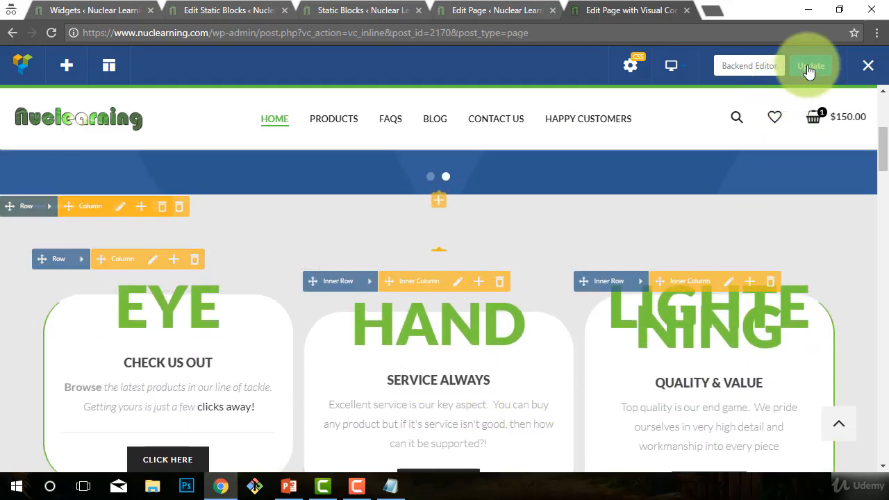
Step: Update the home page with the new plain-text headings
{"action": "left_click", "coordinate": [810, 68]}
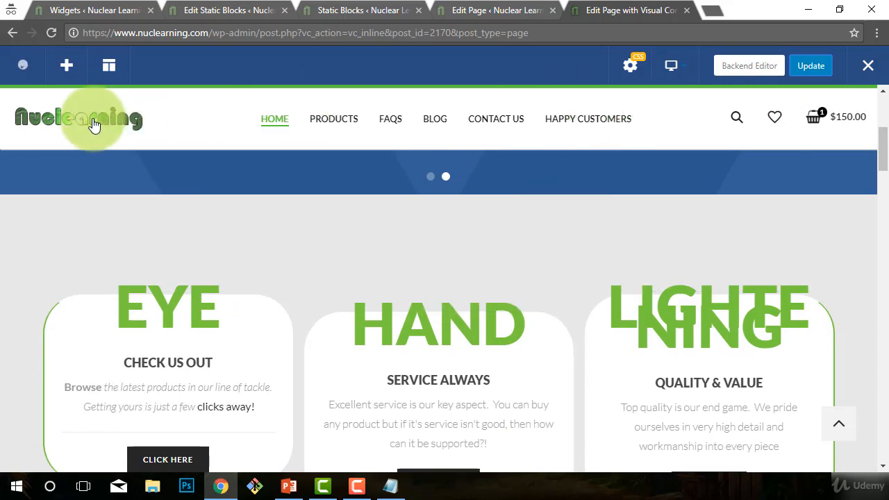
{"action": "scroll", "coordinate": [518, 264], "scroll_direction": "up", "scroll_amount": 2}
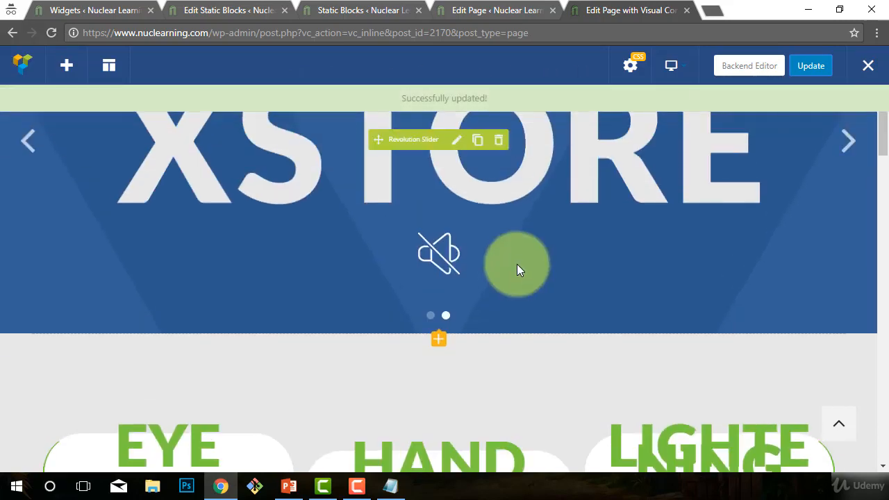
{"action": "scroll", "coordinate": [378, 290], "scroll_direction": "down", "scroll_amount": 1}
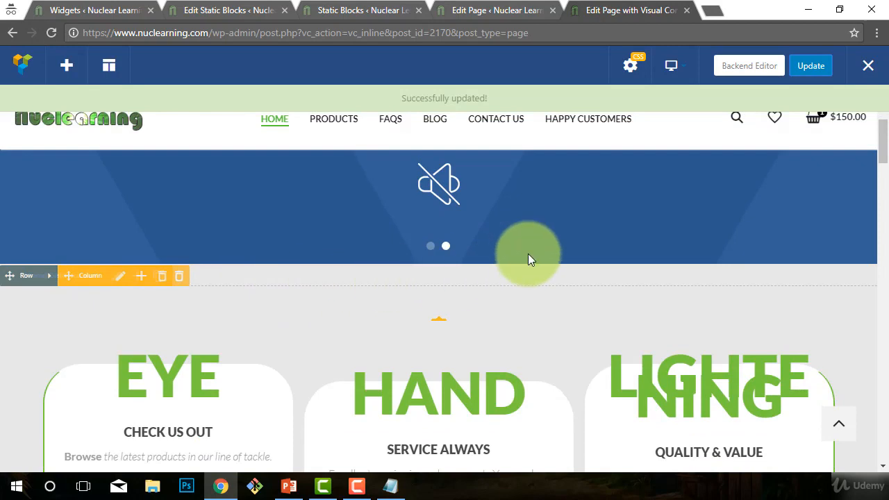
{"action": "scroll", "coordinate": [530, 258], "scroll_direction": "up", "scroll_amount": 2}
Step: Switch the home page to the backend editor and open the settings of the first Banner with mask element
{"action": "left_click", "coordinate": [738, 67]}
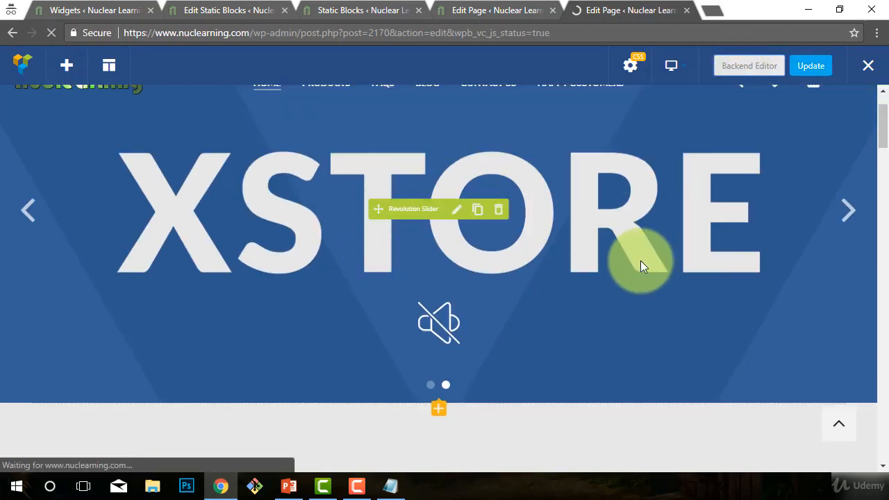
{"action": "scroll", "coordinate": [480, 329], "scroll_direction": "down", "scroll_amount": 3}
{"action": "scroll", "coordinate": [481, 328], "scroll_direction": "down", "scroll_amount": 3}
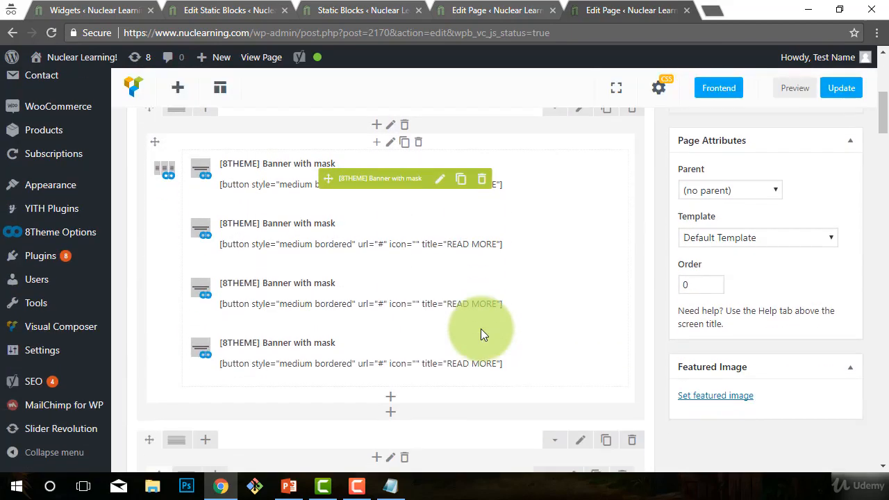
{"action": "left_click", "coordinate": [442, 178]}
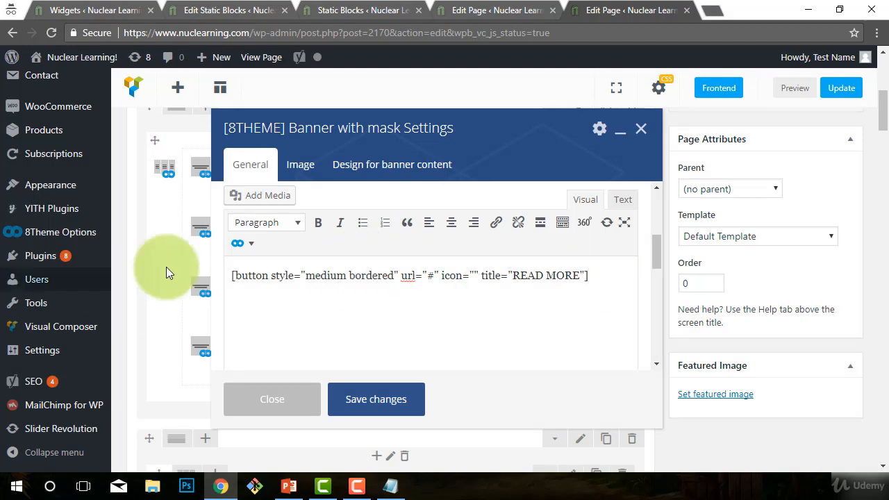
{"action": "left_click_drag", "start_coordinate": [618, 275], "coordinate": [40, 303]}
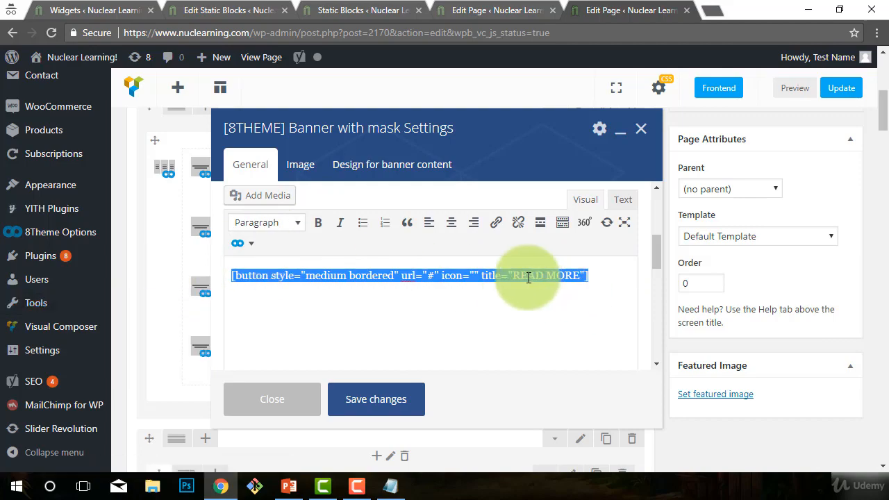
{"action": "left_click", "coordinate": [493, 278]}
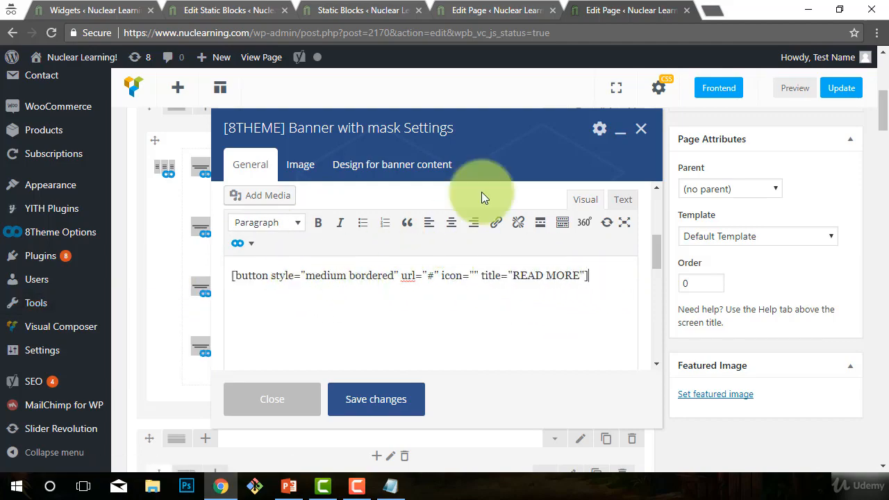
Step: Open the live nuclearning.com home page separately to check its banner tiles, and return to the banner's settings
{"action": "left_click", "coordinate": [719, 14]}
{"action": "type", "text": "nu"}
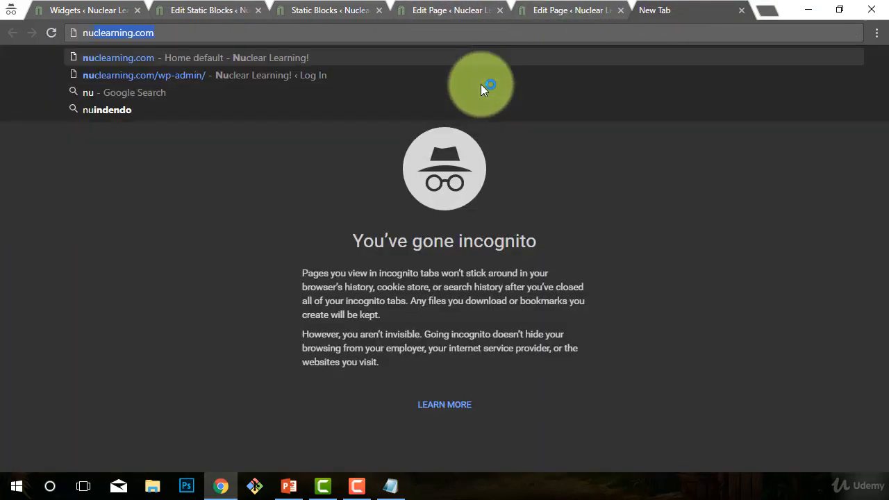
{"action": "key", "text": "Return"}
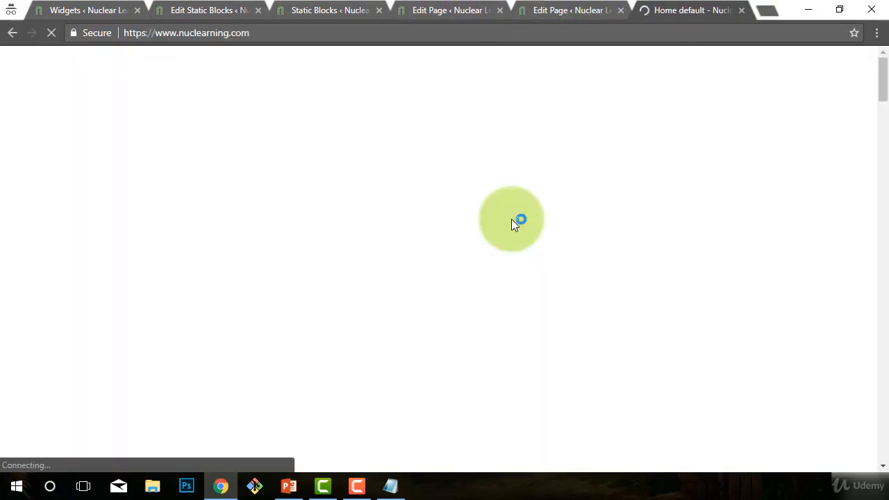
{"action": "scroll", "coordinate": [483, 240], "scroll_direction": "down", "scroll_amount": 3}
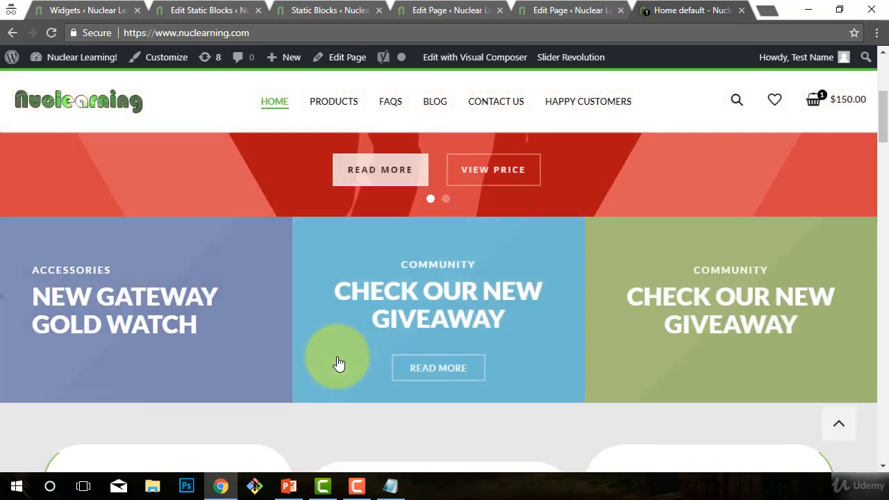
{"action": "left_click", "coordinate": [569, 8]}
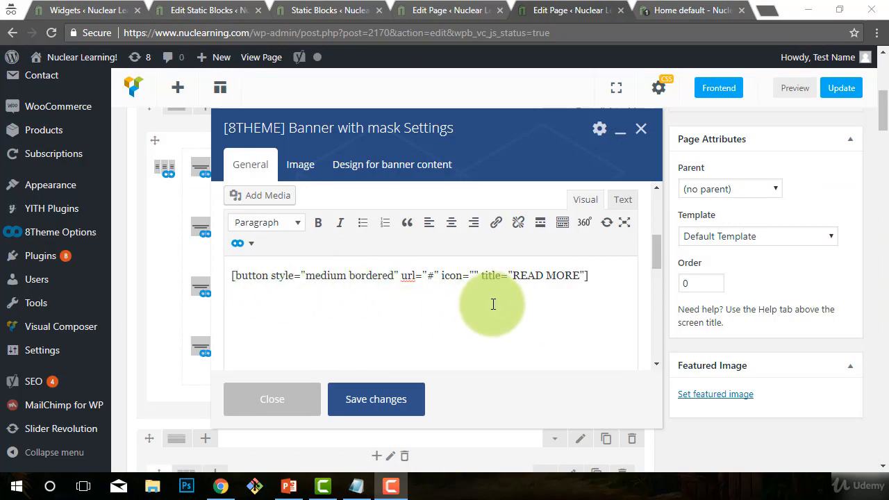
Step: Delete the existing READ MORE button shortcode from the banner's content
{"action": "scroll", "coordinate": [416, 285], "scroll_direction": "down", "scroll_amount": 1}
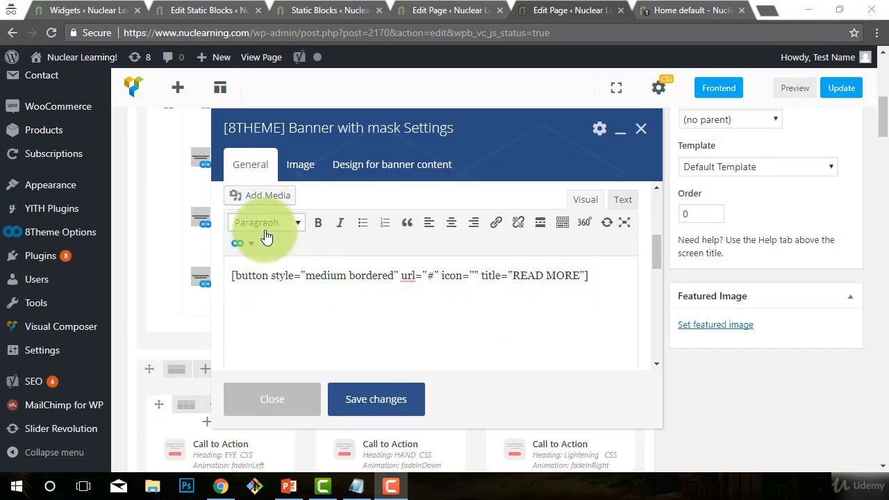
{"action": "left_click_drag", "start_coordinate": [595, 276], "coordinate": [200, 265]}
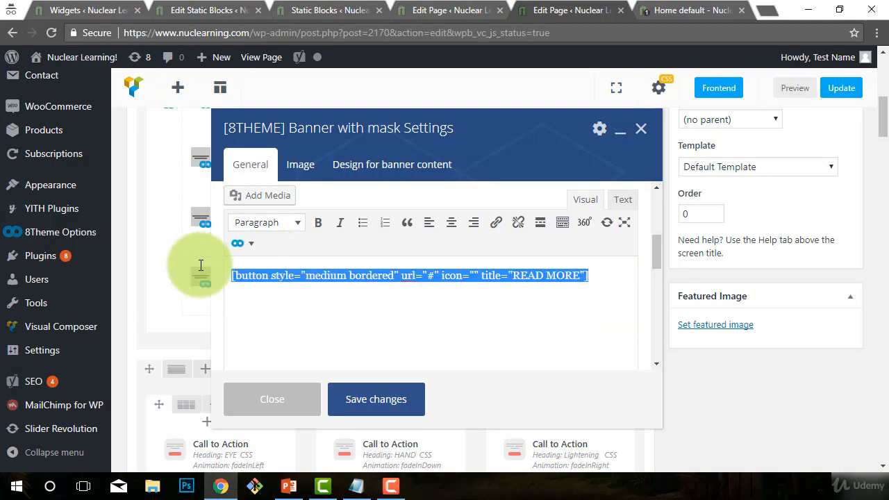
{"action": "key", "text": "BackSpace"}
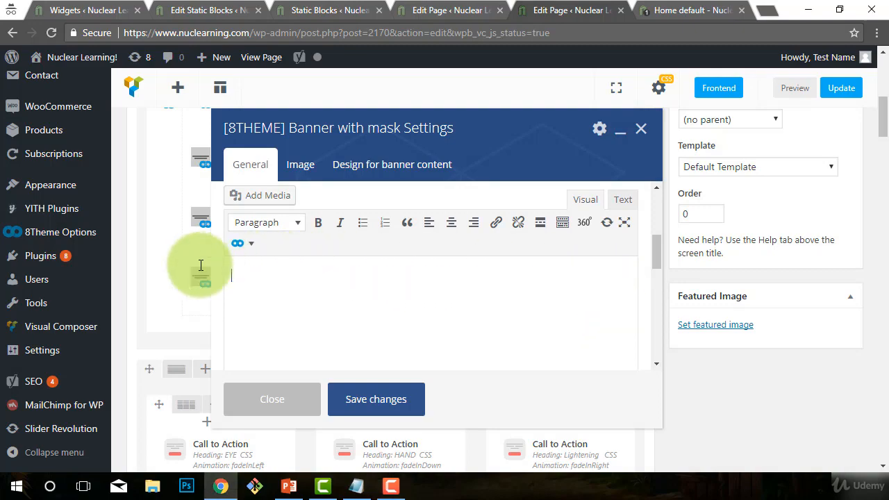
Step: Start a new 8theme Button shortcode for the banner's content with the Medium bordered style
{"action": "left_click", "coordinate": [251, 252]}
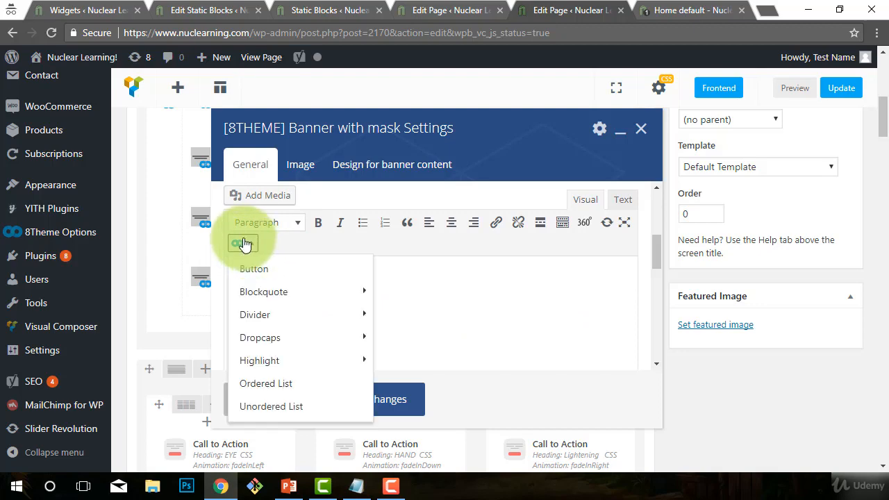
{"action": "left_click", "coordinate": [254, 275]}
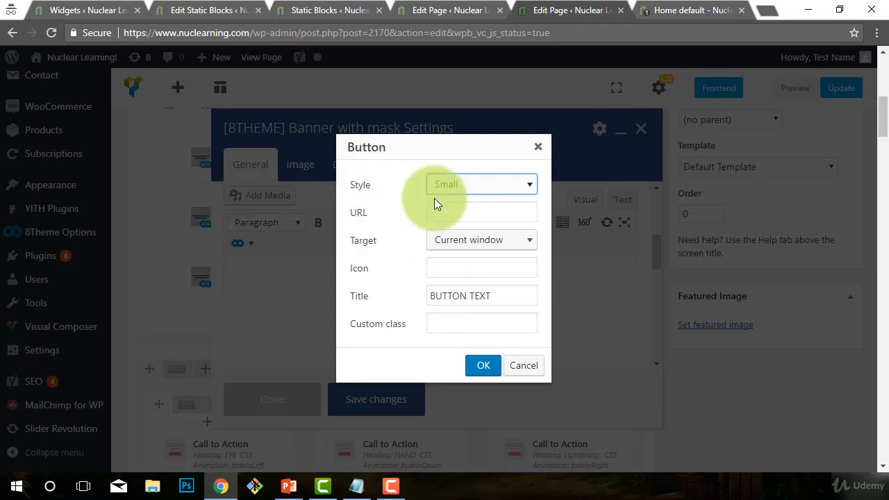
{"action": "left_click", "coordinate": [482, 188]}
{"action": "scroll", "coordinate": [514, 273], "scroll_direction": "down", "scroll_amount": 5}
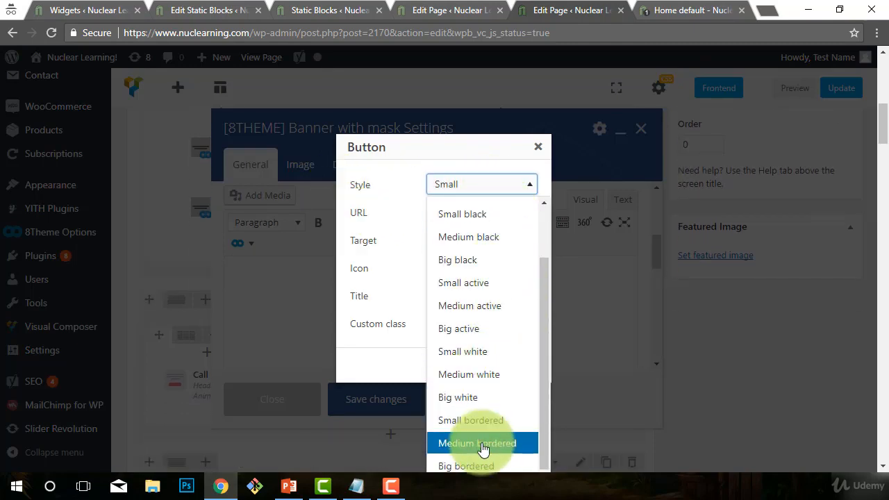
{"action": "left_click", "coordinate": [458, 443]}
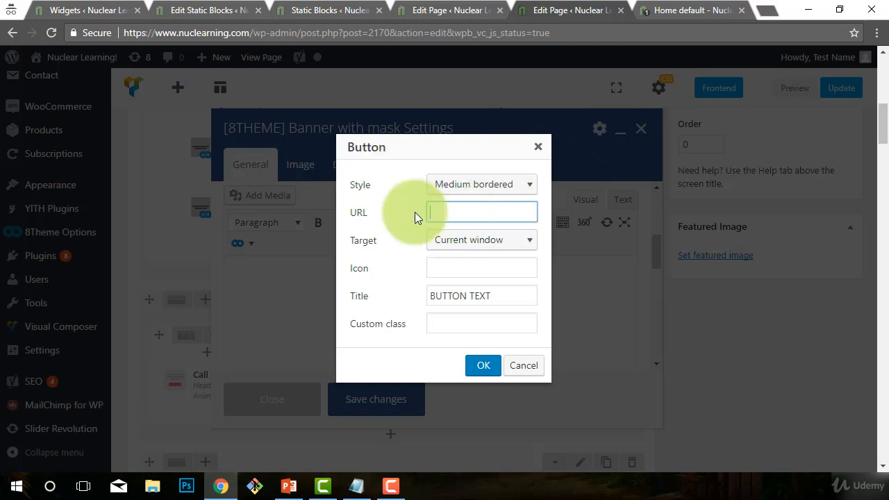
Step: Open the Dickies Fit Joggers product page from the live home page and copy its address without the "https:" prefix
{"action": "left_click", "coordinate": [688, 10]}
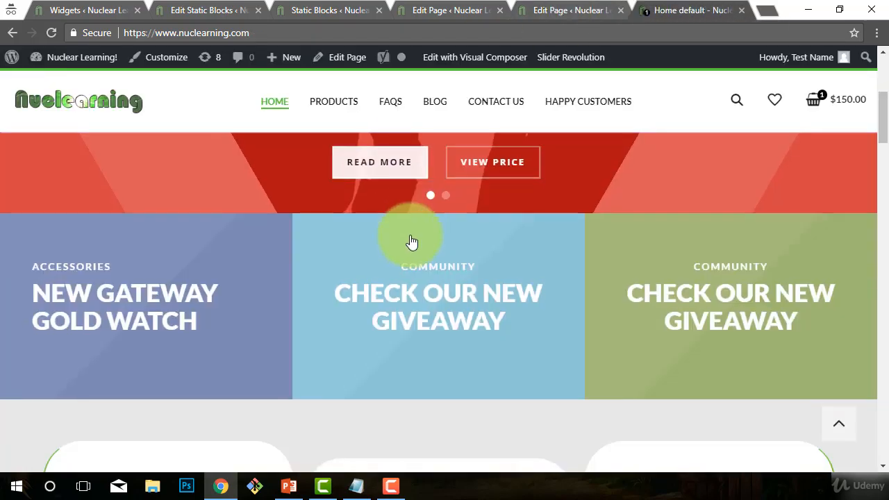
{"action": "scroll", "coordinate": [377, 282], "scroll_direction": "down", "scroll_amount": 10}
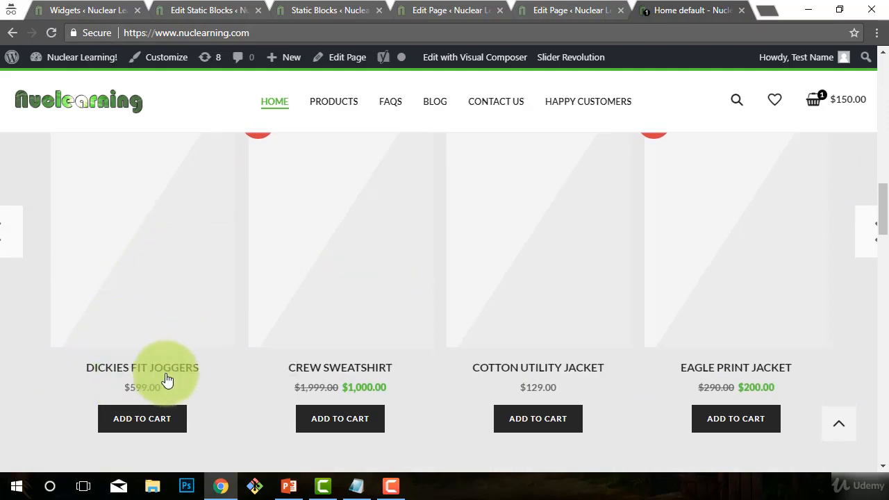
{"action": "left_click", "coordinate": [353, 290]}
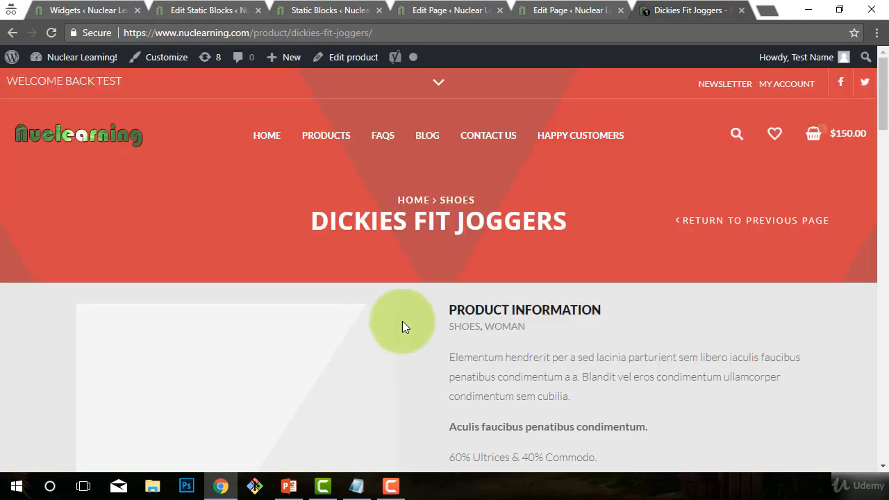
{"action": "scroll", "coordinate": [569, 361], "scroll_direction": "down", "scroll_amount": 2}
{"action": "scroll", "coordinate": [569, 363], "scroll_direction": "up", "scroll_amount": 2}
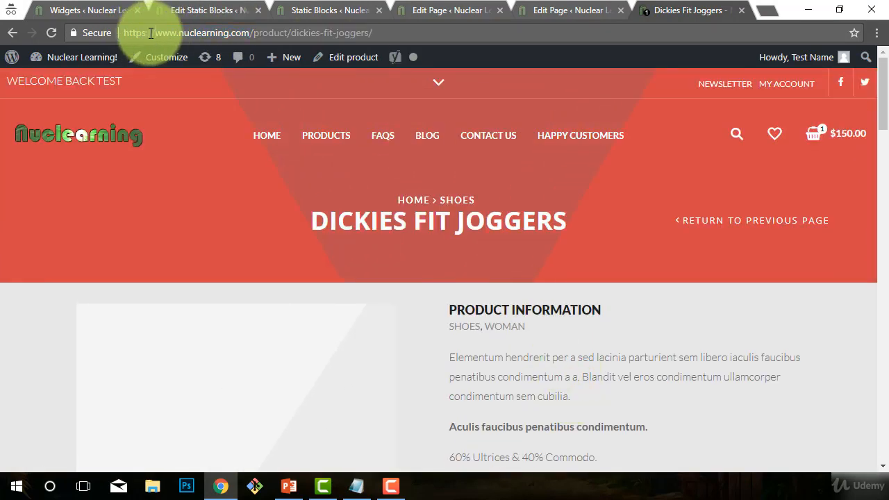
{"action": "left_click_drag", "start_coordinate": [149, 32], "coordinate": [431, 30]}
{"action": "key", "text": "ctrl+c"}
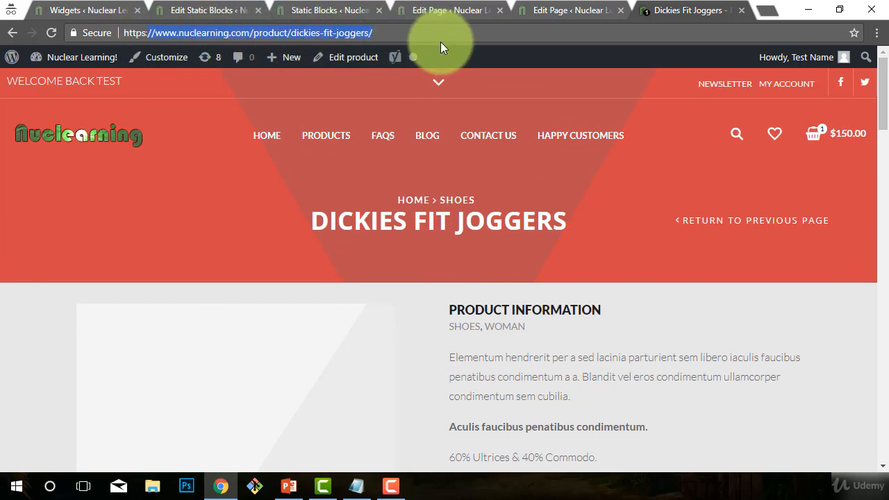
{"action": "left_click", "coordinate": [555, 8]}
{"action": "left_click", "coordinate": [457, 214]}
{"action": "key", "text": "ctrl+v"}
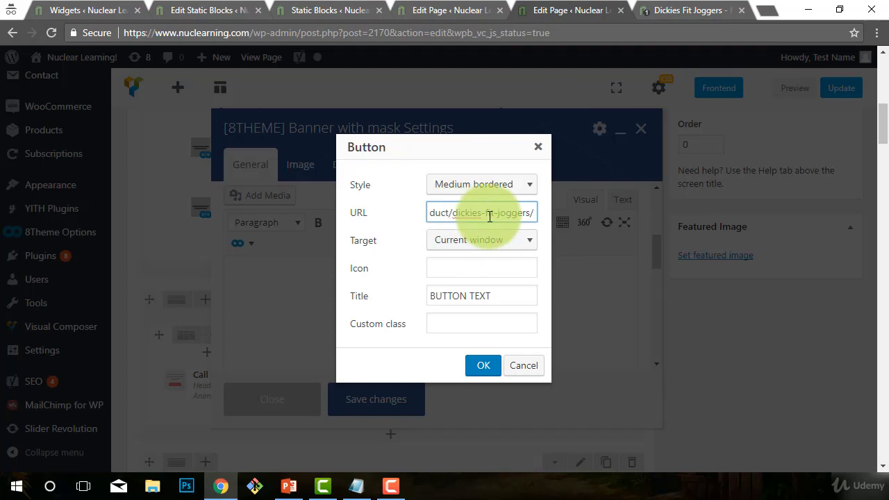
Step: Examine the button's link target choices, Current window and Blank, along with its URL and Icon fields
{"action": "left_click", "coordinate": [491, 249]}
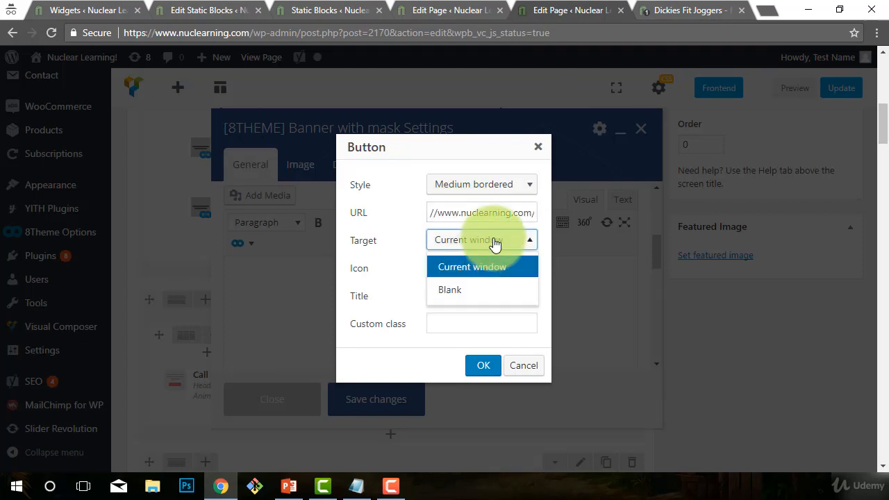
{"action": "left_click", "coordinate": [493, 242]}
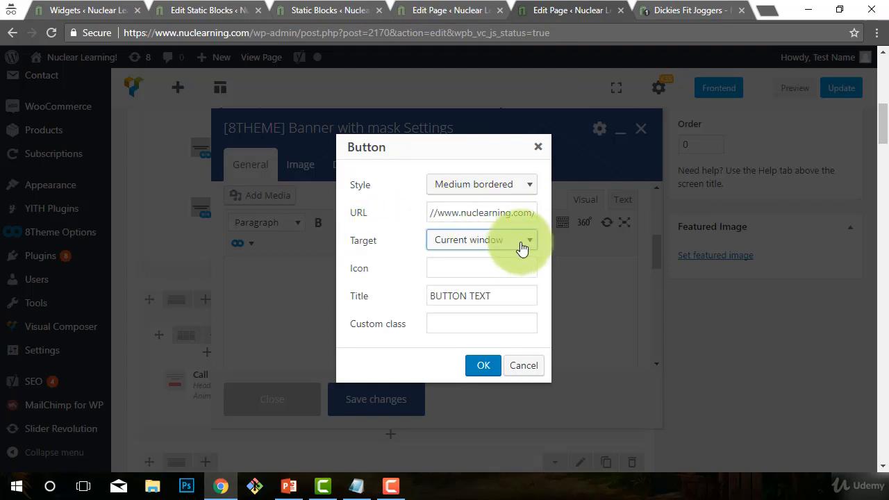
{"action": "left_click", "coordinate": [482, 243]}
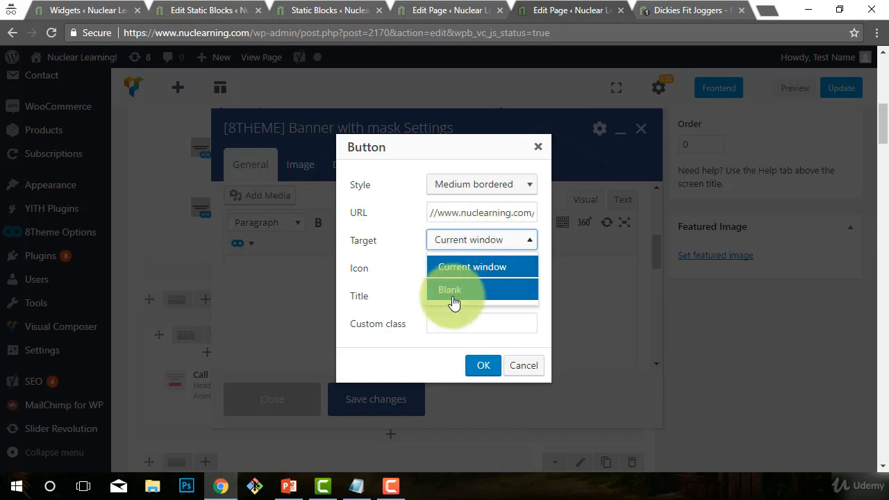
{"action": "left_click", "coordinate": [478, 245]}
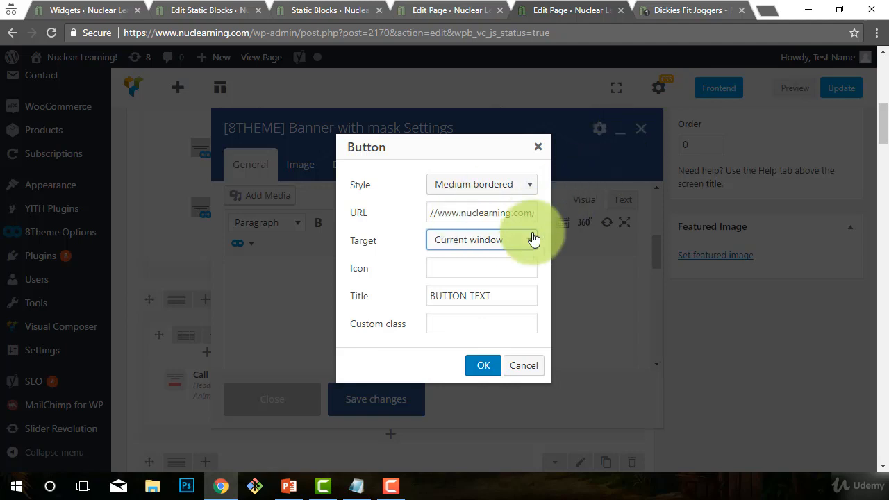
{"action": "left_click", "coordinate": [500, 241]}
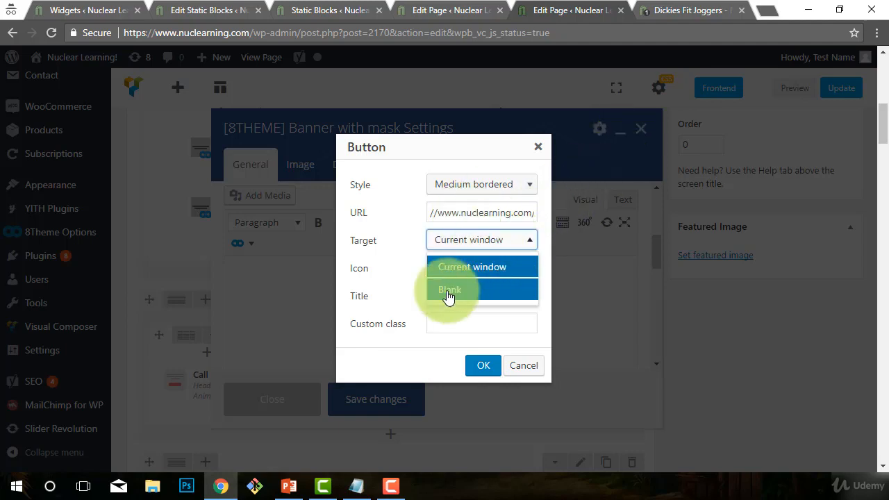
{"action": "left_click", "coordinate": [464, 241]}
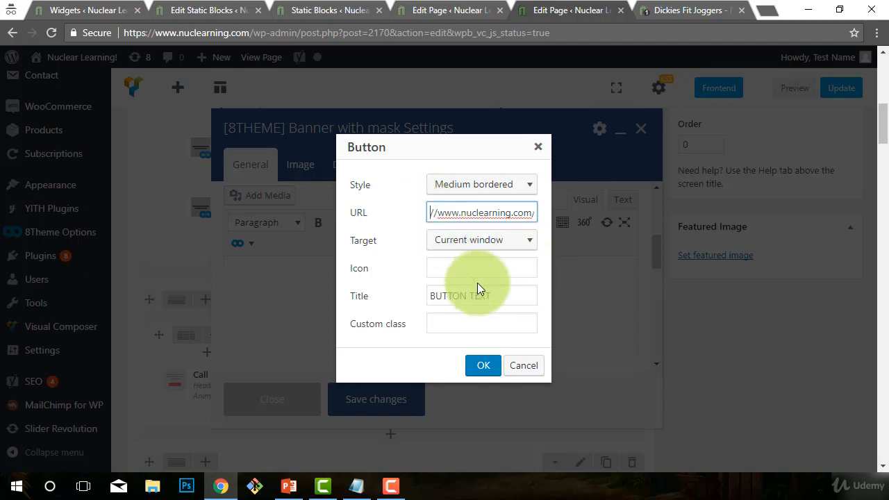
{"action": "left_click", "coordinate": [432, 214]}
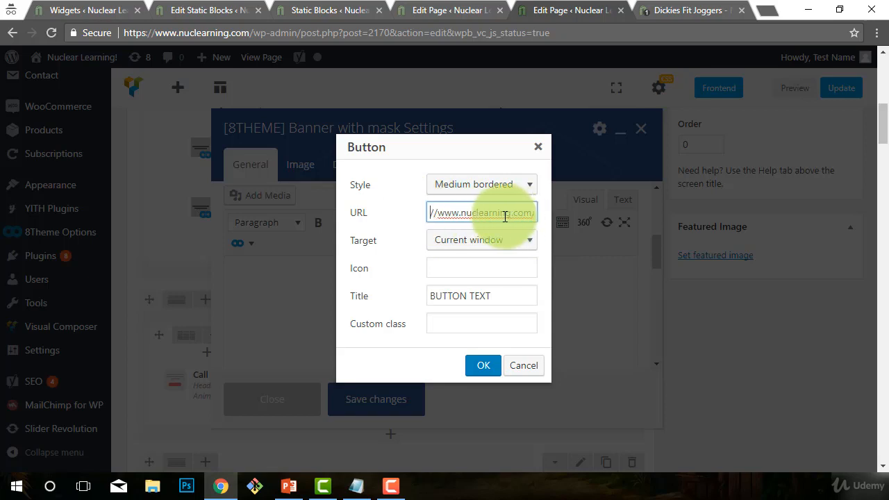
{"action": "left_click", "coordinate": [458, 241]}
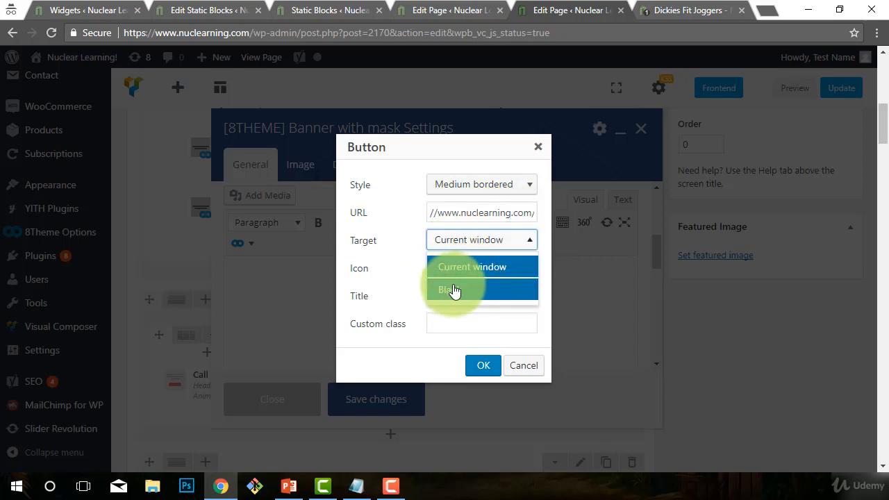
{"action": "left_click", "coordinate": [475, 323]}
{"action": "left_click", "coordinate": [472, 267]}
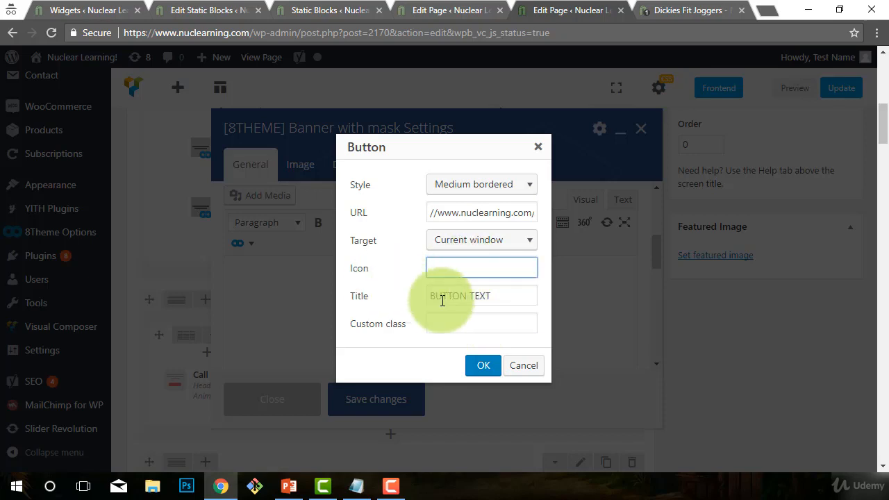
Step: Set the button's title to NEW HOOK and insert its shortcode into the banner's content
{"action": "left_click_drag", "start_coordinate": [506, 299], "coordinate": [416, 281]}
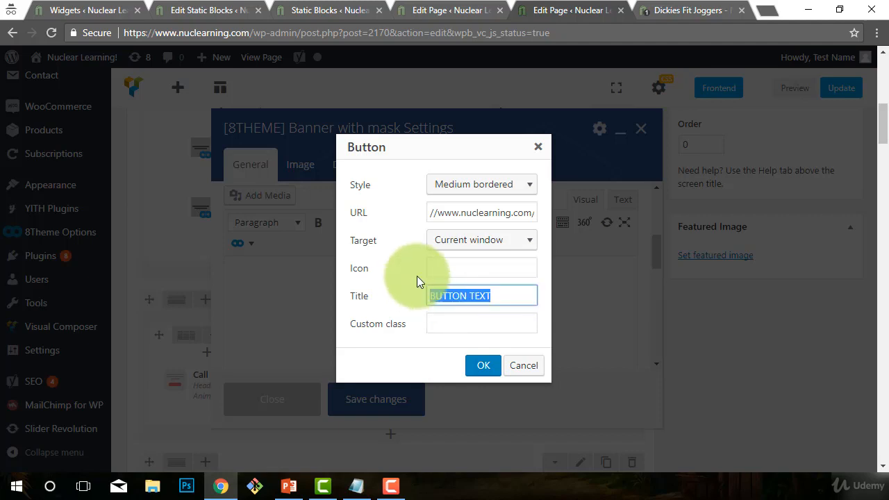
{"action": "type", "text": "N"}
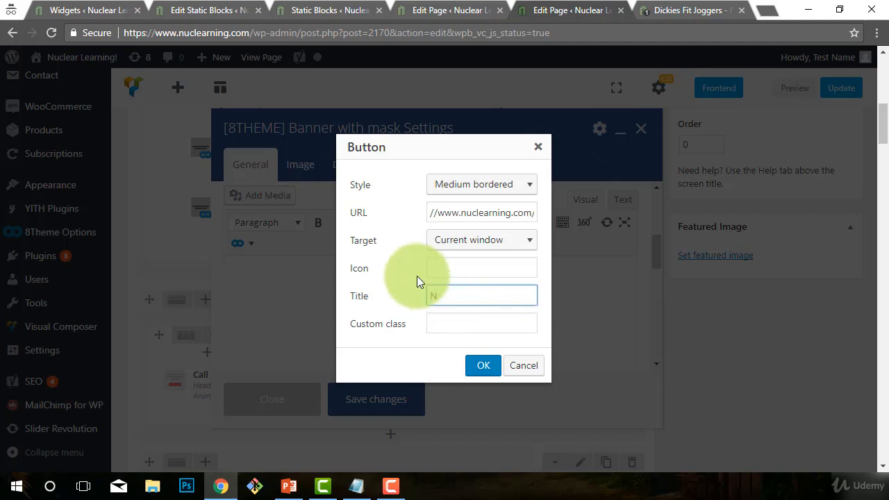
{"action": "type", "text": "EW HOOK"}
{"action": "left_click", "coordinate": [480, 368]}
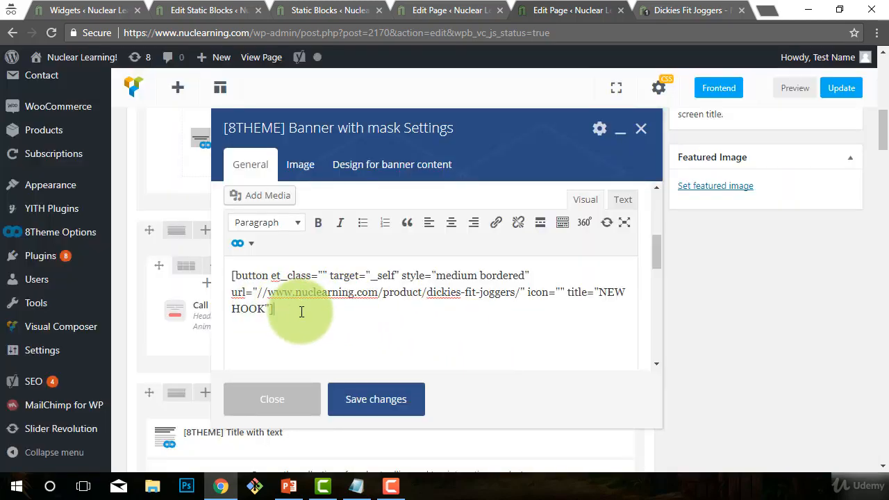
{"action": "scroll", "coordinate": [352, 327], "scroll_direction": "up", "scroll_amount": 1}
{"action": "scroll", "coordinate": [352, 338], "scroll_direction": "down", "scroll_amount": 1}
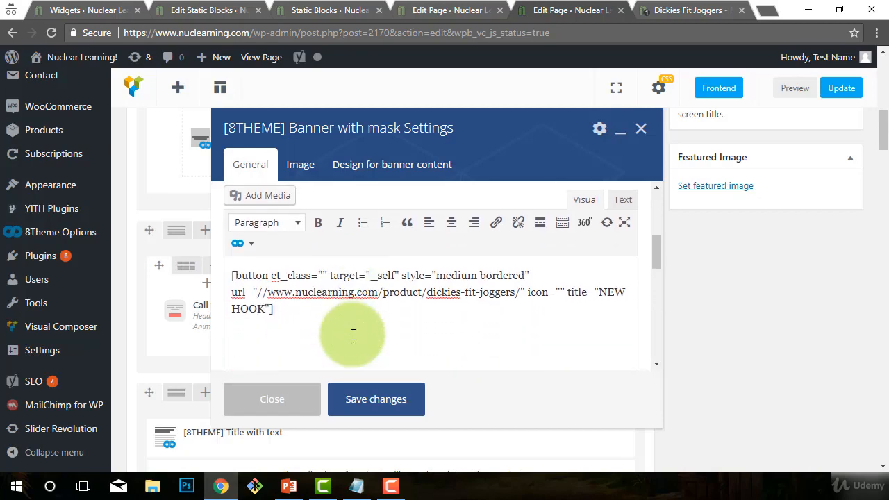
Step: Change the title in the banner's button shortcode to SEE IT! and set the banner's own title to New Hook
{"action": "left_click_drag", "start_coordinate": [600, 294], "coordinate": [267, 306]}
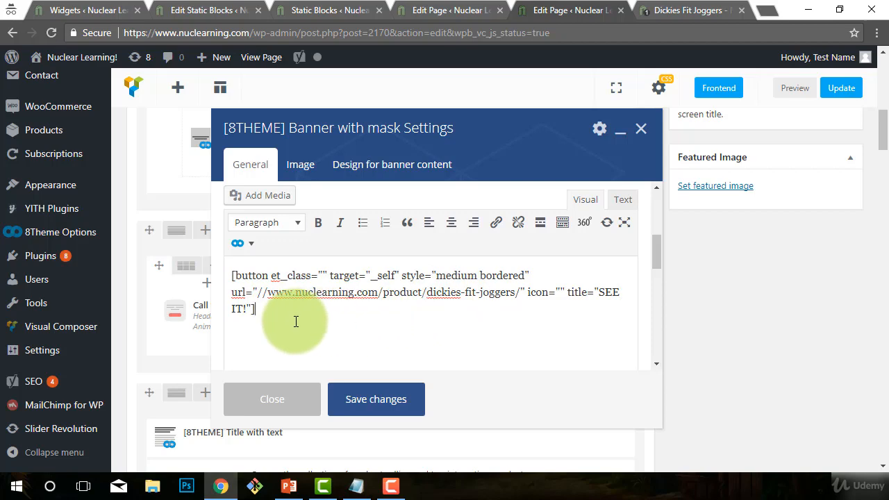
{"action": "scroll", "coordinate": [296, 321], "scroll_direction": "up", "scroll_amount": 4}
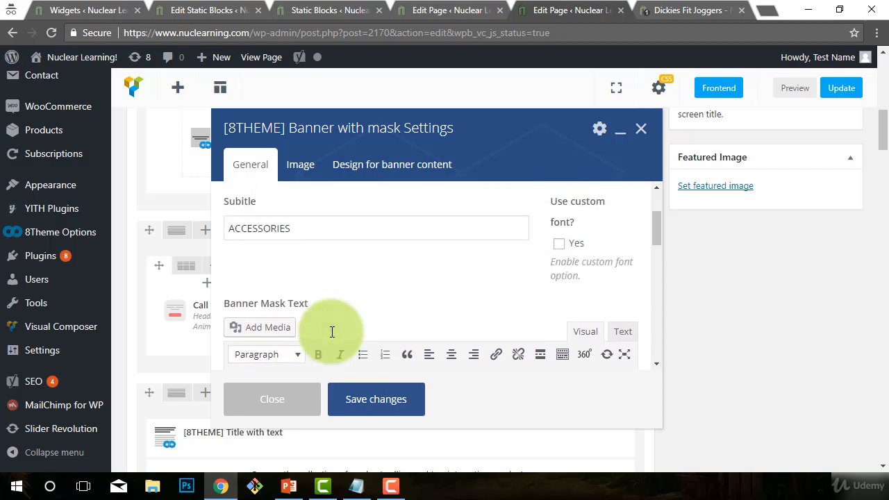
{"action": "scroll", "coordinate": [332, 332], "scroll_direction": "up", "scroll_amount": 5}
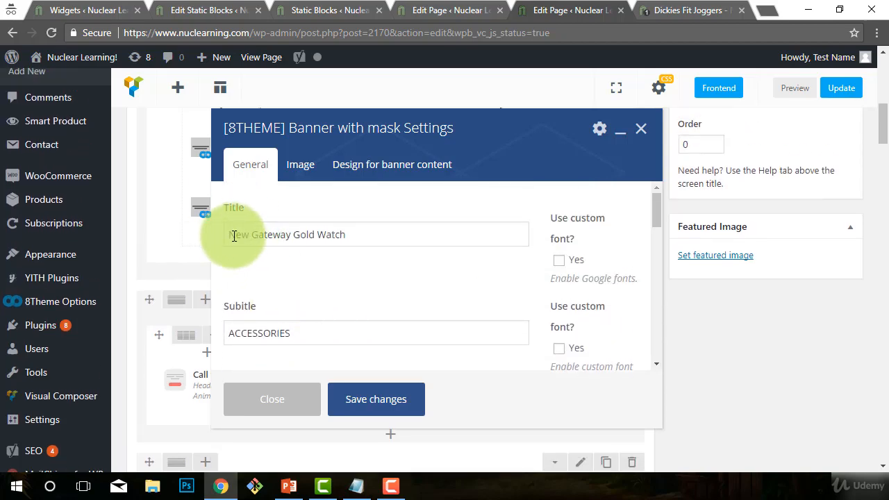
{"action": "left_click_drag", "start_coordinate": [227, 236], "coordinate": [373, 232]}
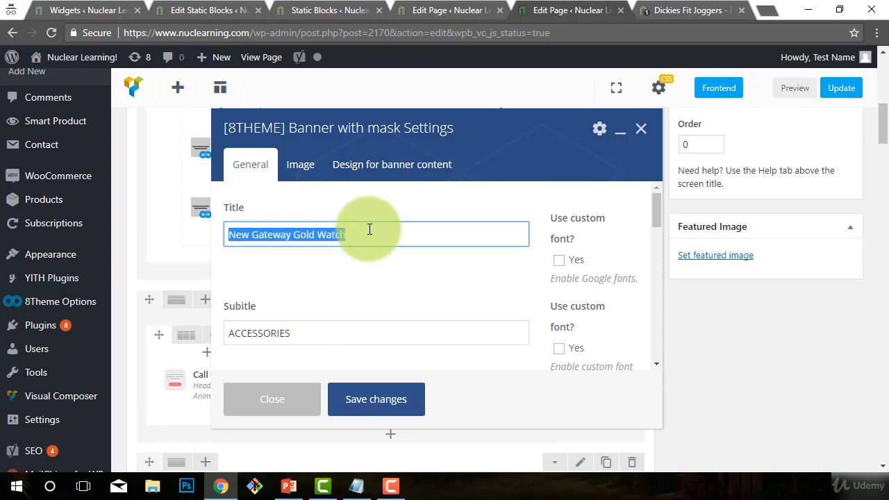
{"action": "type", "text": "New Hook"}
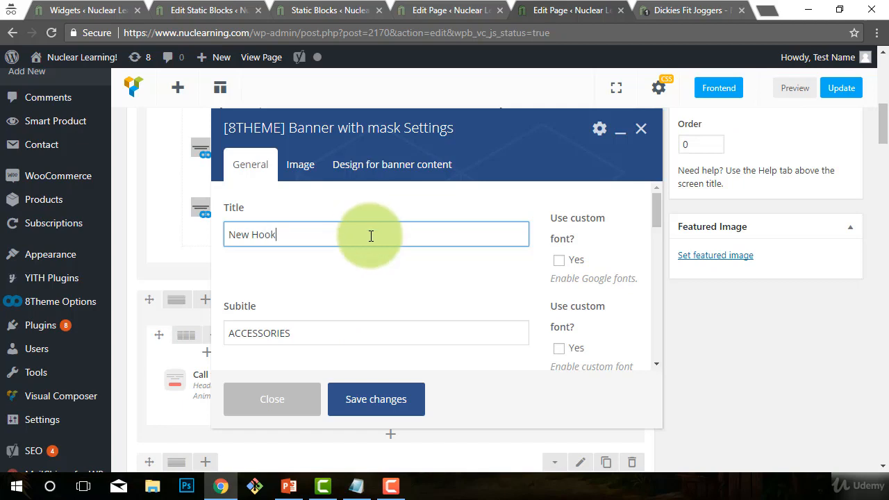
Step: Set the banner's subtitle to Hooks and save the changes to both the banner and the page
{"action": "left_click_drag", "start_coordinate": [327, 323], "coordinate": [195, 323]}
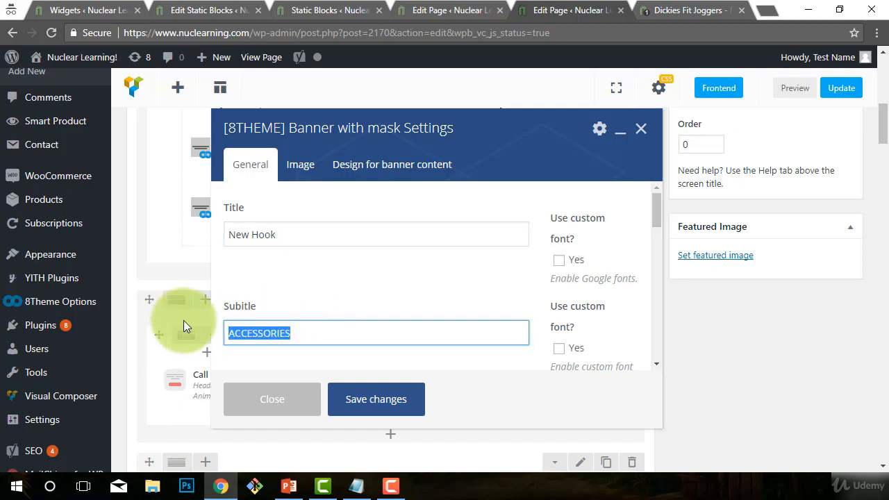
{"action": "type", "text": "Hooks"}
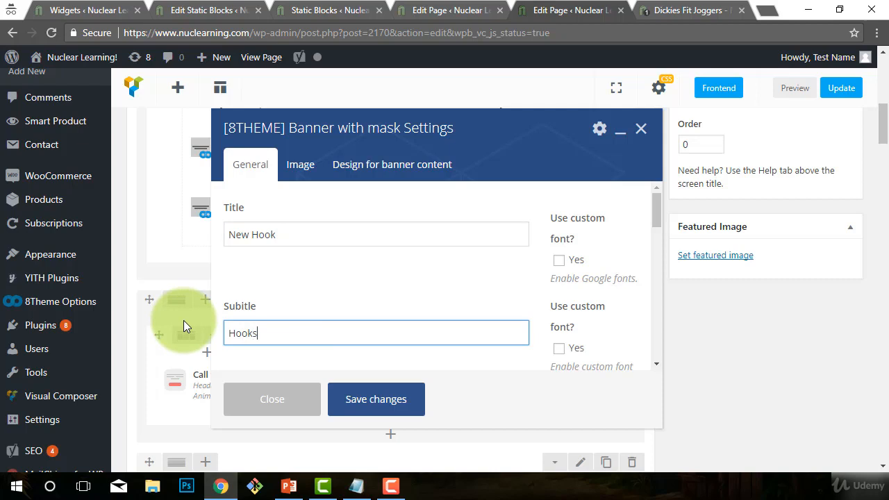
{"action": "left_click", "coordinate": [387, 402]}
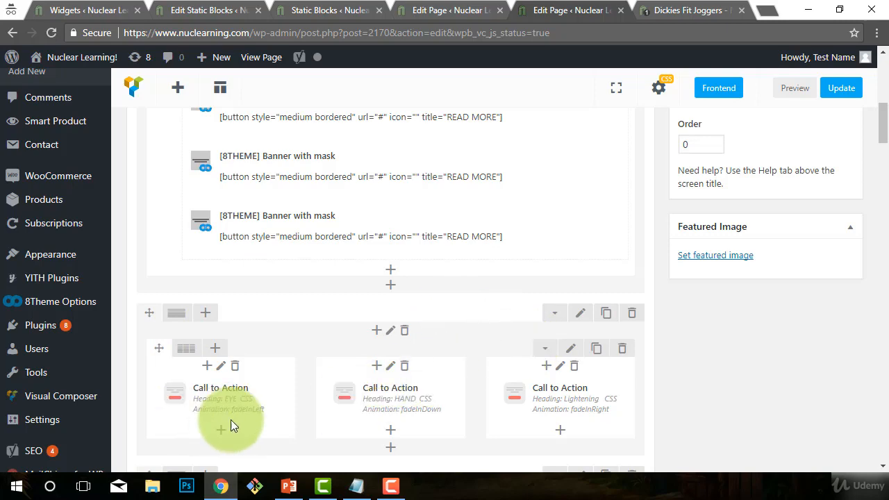
{"action": "mouse_move", "coordinate": [283, 409]}
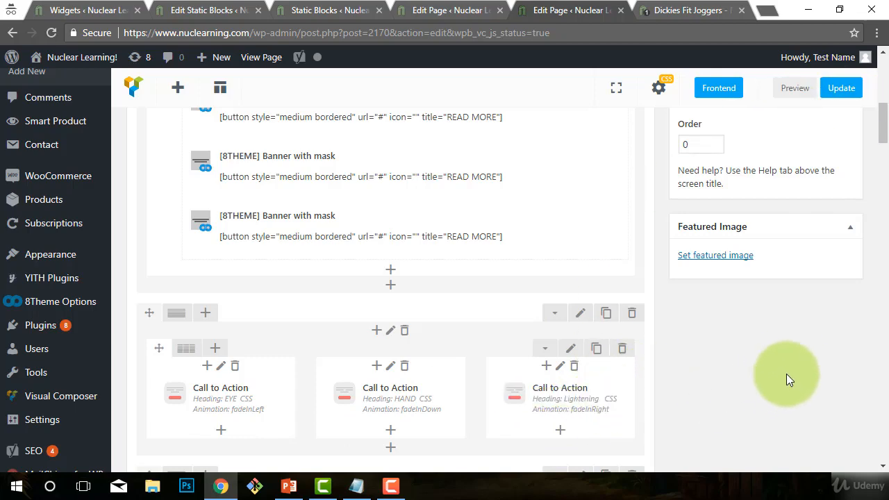
{"action": "scroll", "coordinate": [760, 334], "scroll_direction": "up", "scroll_amount": 1}
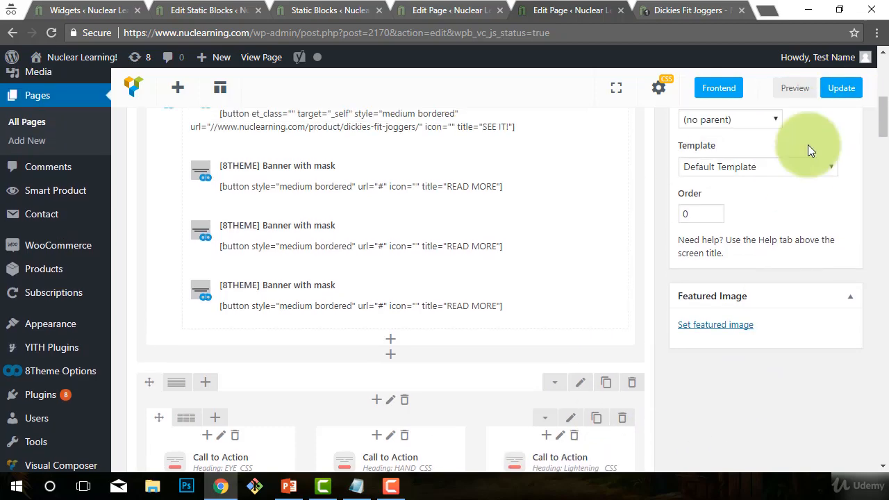
{"action": "left_click", "coordinate": [837, 89]}
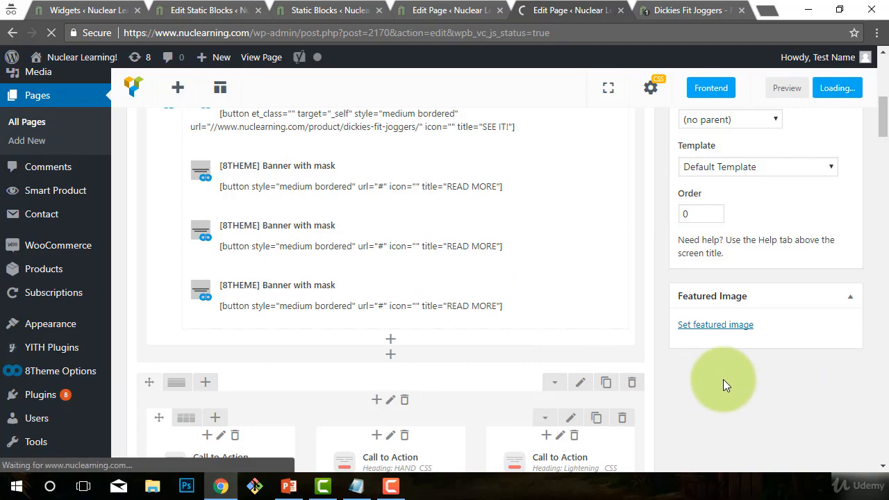
Step: Examine the page's rows beneath the banners, including the call-to-action blocks, product tabs, product categories and Instagram section
{"action": "scroll", "coordinate": [720, 379], "scroll_direction": "down", "scroll_amount": 4}
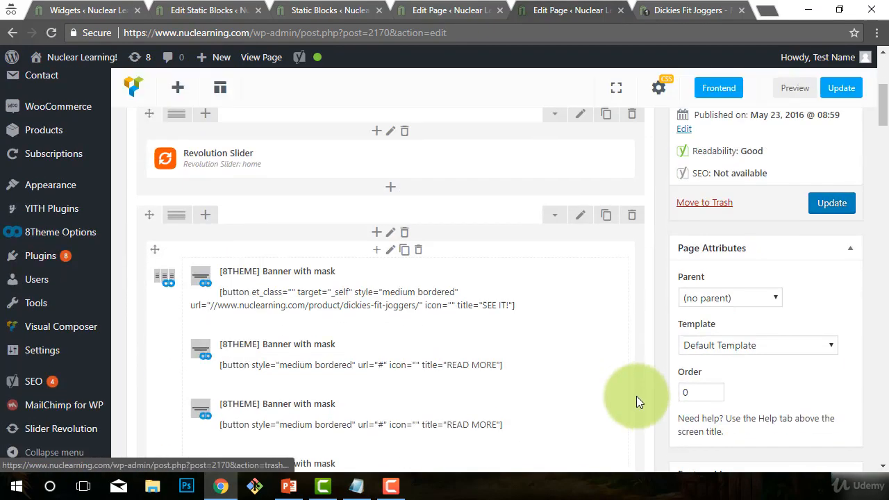
{"action": "scroll", "coordinate": [636, 396], "scroll_direction": "down", "scroll_amount": 4}
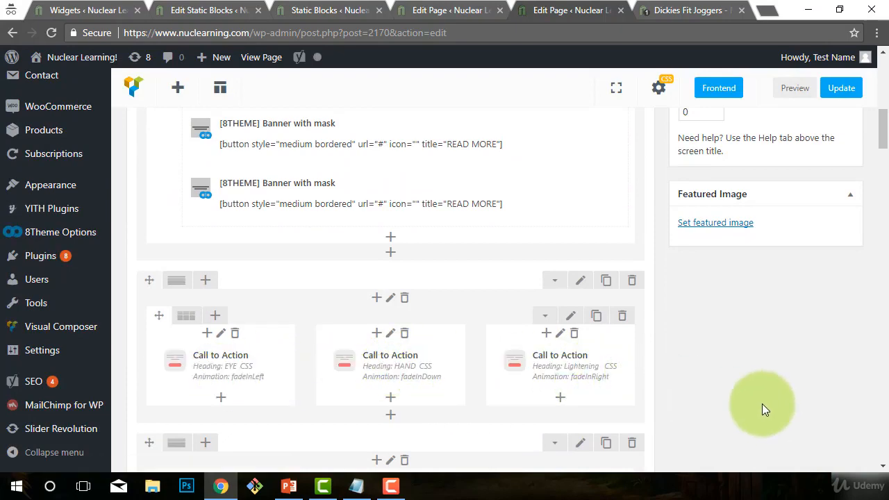
{"action": "scroll", "coordinate": [762, 409], "scroll_direction": "down", "scroll_amount": 1}
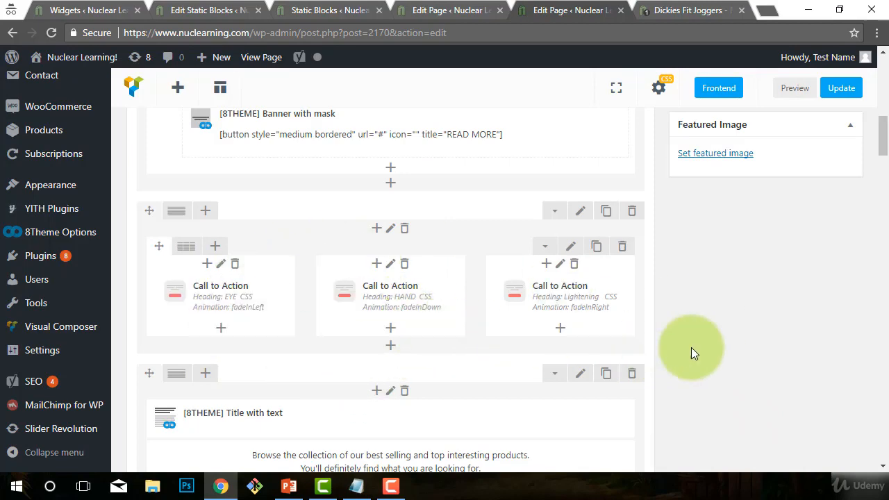
{"action": "scroll", "coordinate": [665, 381], "scroll_direction": "up", "scroll_amount": 10}
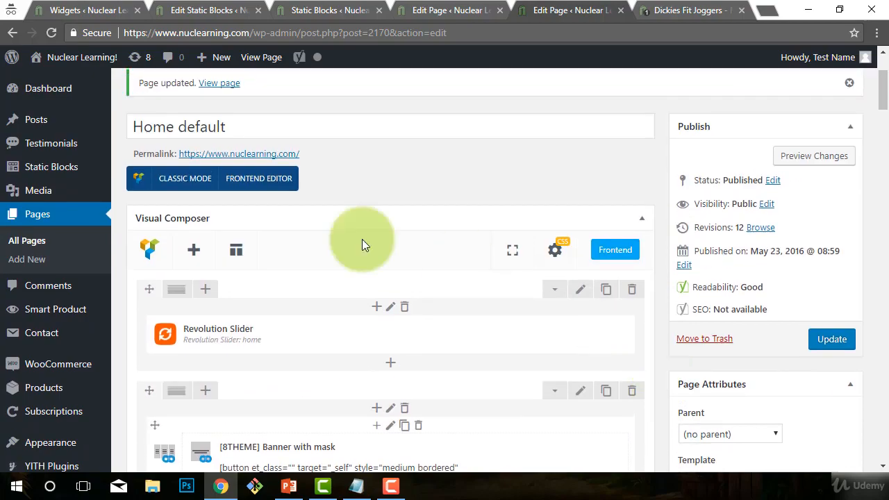
{"action": "scroll", "coordinate": [465, 341], "scroll_direction": "down", "scroll_amount": 10}
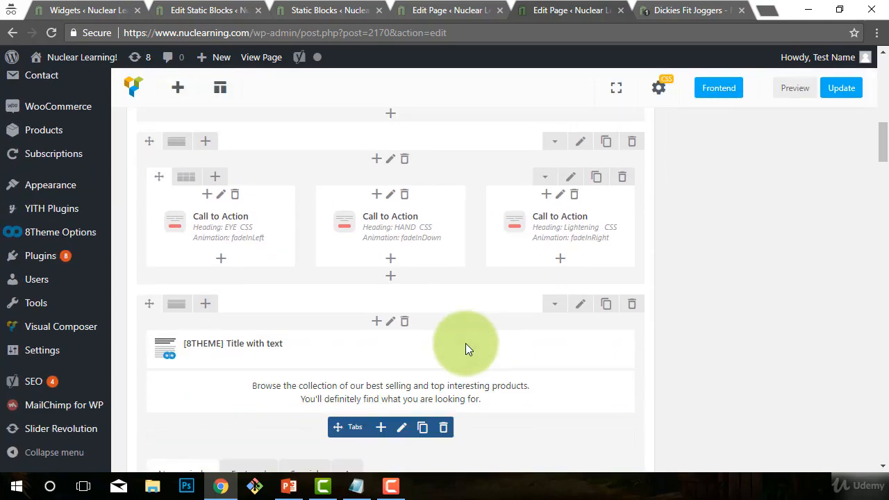
{"action": "scroll", "coordinate": [403, 354], "scroll_direction": "down", "scroll_amount": 1}
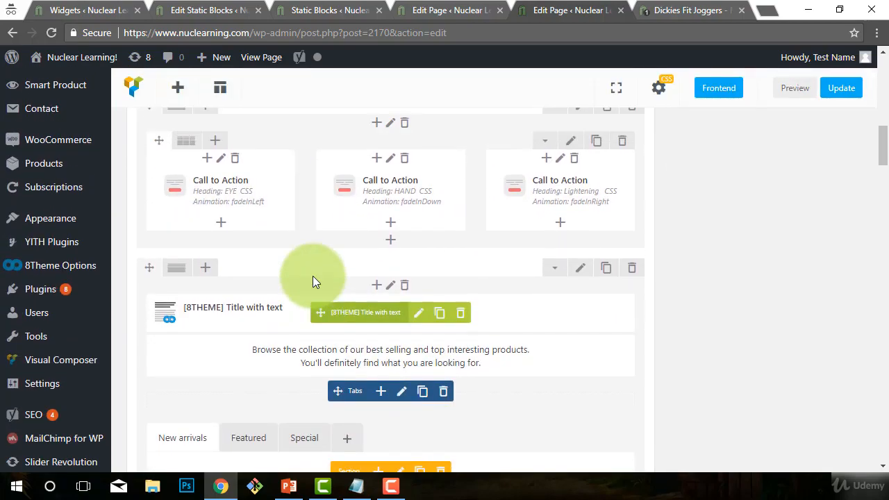
{"action": "scroll", "coordinate": [316, 277], "scroll_direction": "up", "scroll_amount": 1}
{"action": "scroll", "coordinate": [528, 271], "scroll_direction": "down", "scroll_amount": 2}
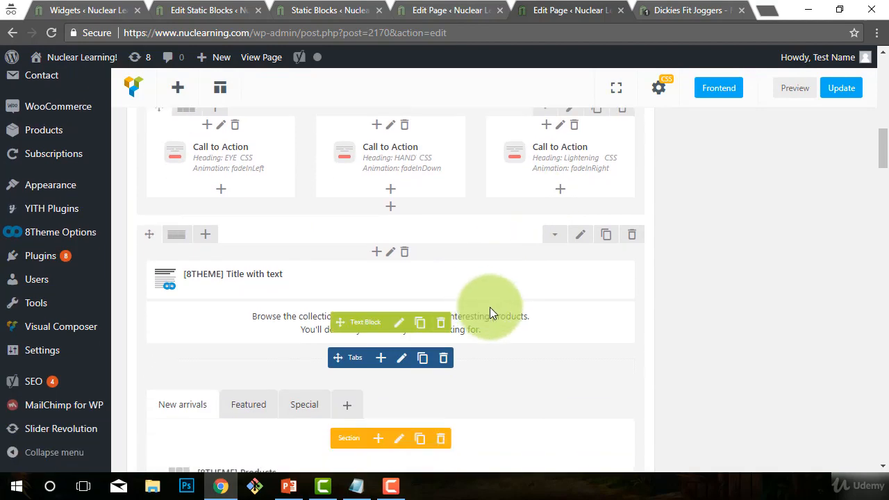
{"action": "scroll", "coordinate": [666, 353], "scroll_direction": "down", "scroll_amount": 4}
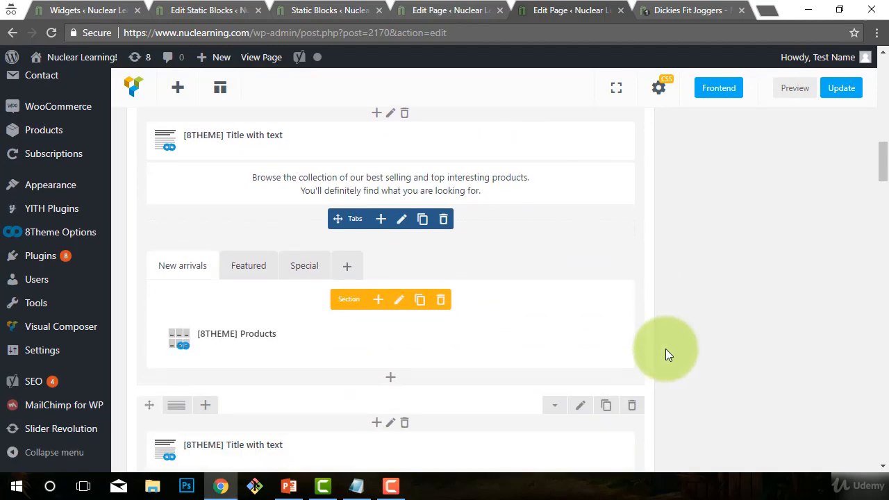
{"action": "scroll", "coordinate": [665, 349], "scroll_direction": "down", "scroll_amount": 10}
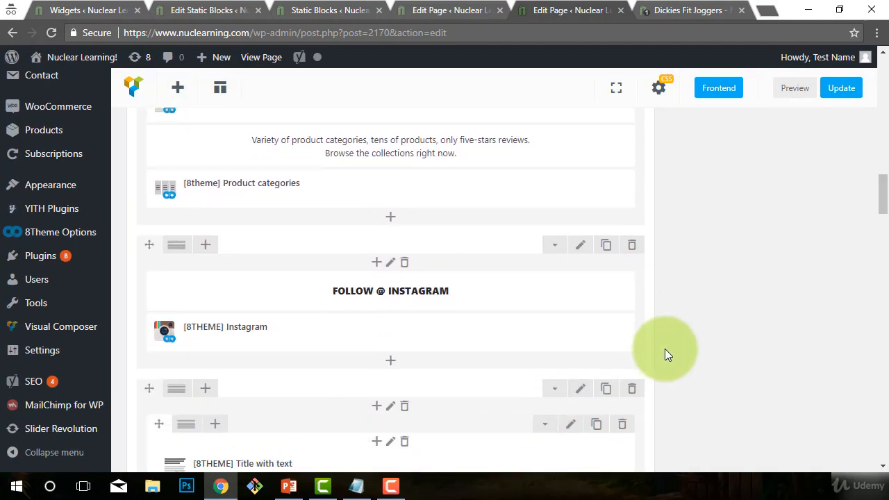
{"action": "scroll", "coordinate": [664, 349], "scroll_direction": "down", "scroll_amount": 2}
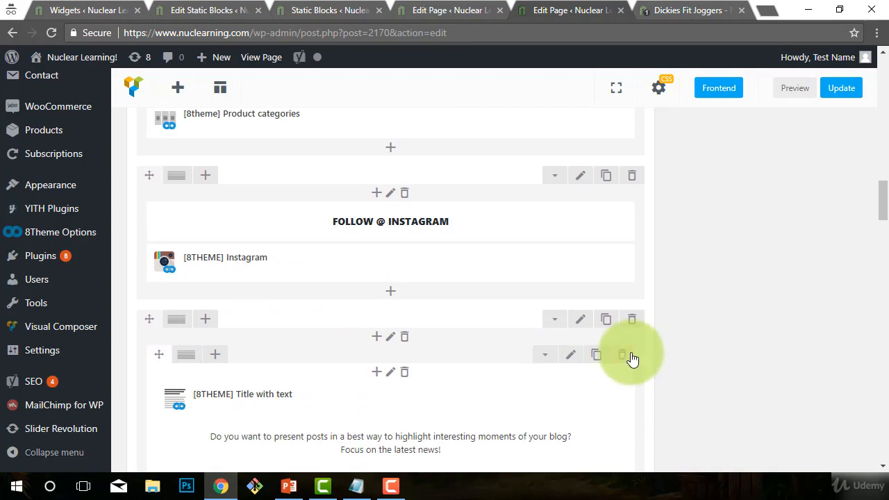
{"action": "scroll", "coordinate": [678, 360], "scroll_direction": "up", "scroll_amount": 4}
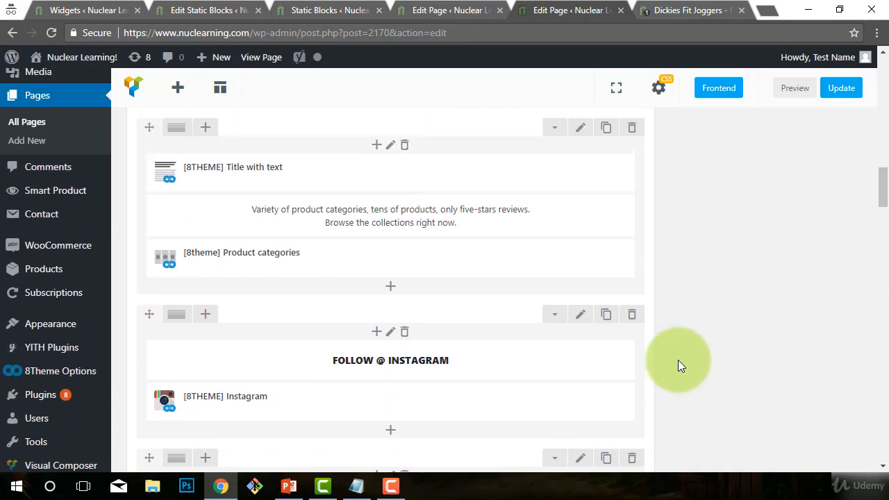
{"action": "scroll", "coordinate": [678, 360], "scroll_direction": "up", "scroll_amount": 8}
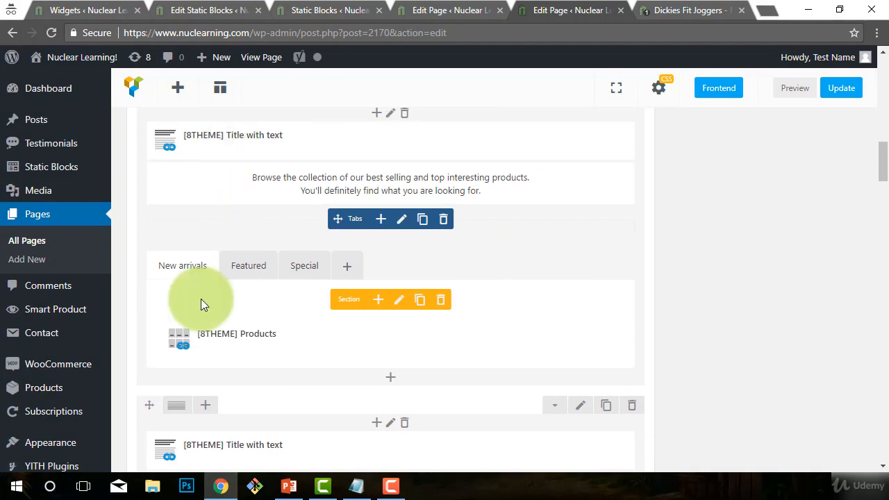
{"action": "scroll", "coordinate": [539, 372], "scroll_direction": "up", "scroll_amount": 4}
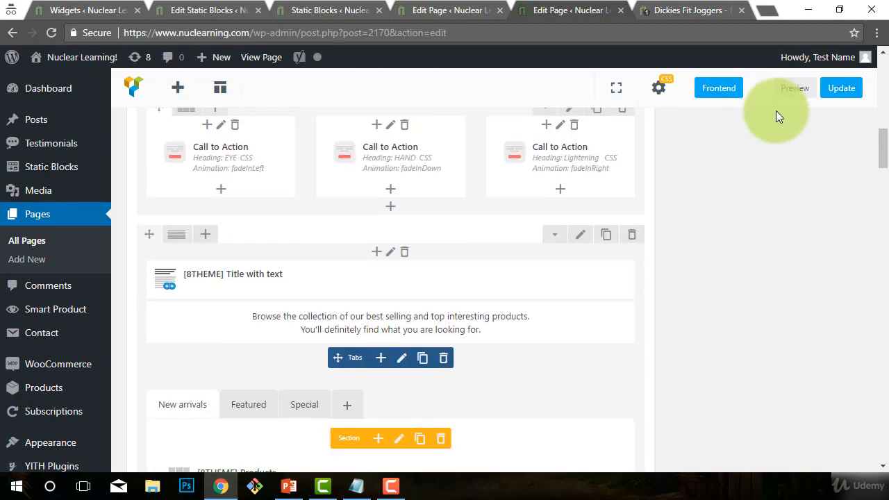
Step: Update the page again and open the live home page at its call-to-action blocks
{"action": "left_click", "coordinate": [855, 88]}
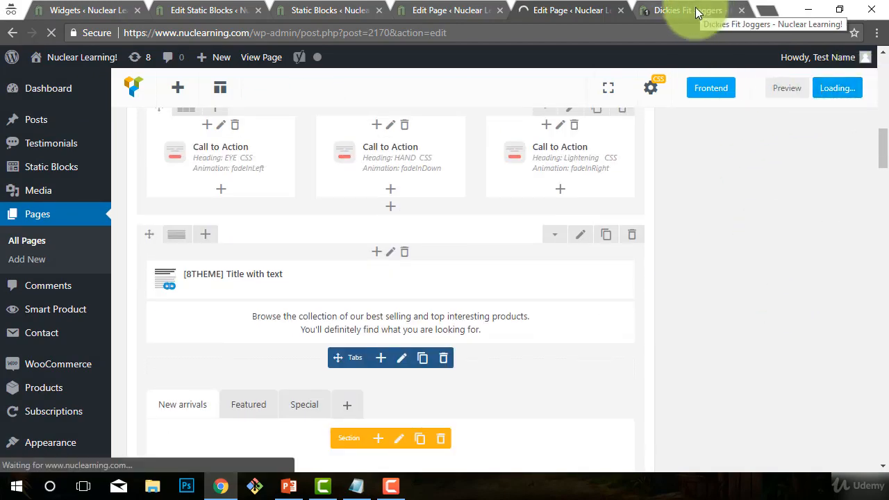
{"action": "left_click", "coordinate": [696, 8]}
{"action": "left_click", "coordinate": [77, 133]}
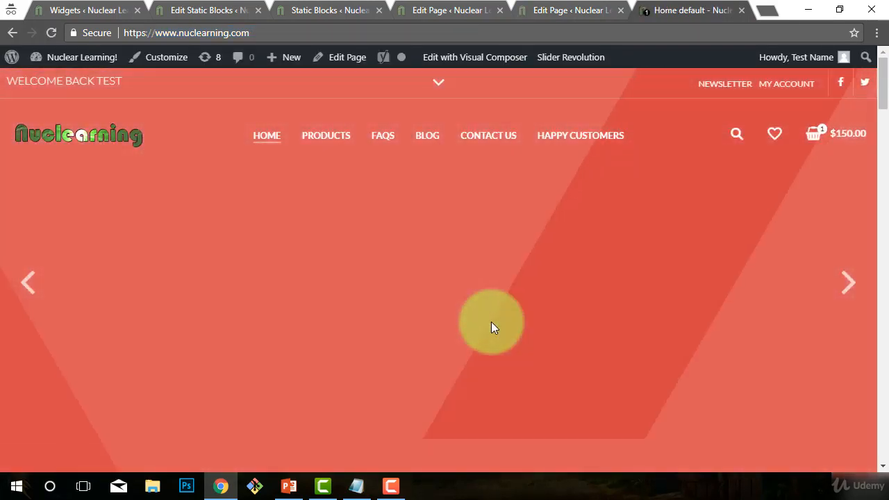
{"action": "scroll", "coordinate": [491, 322], "scroll_direction": "down", "scroll_amount": 6}
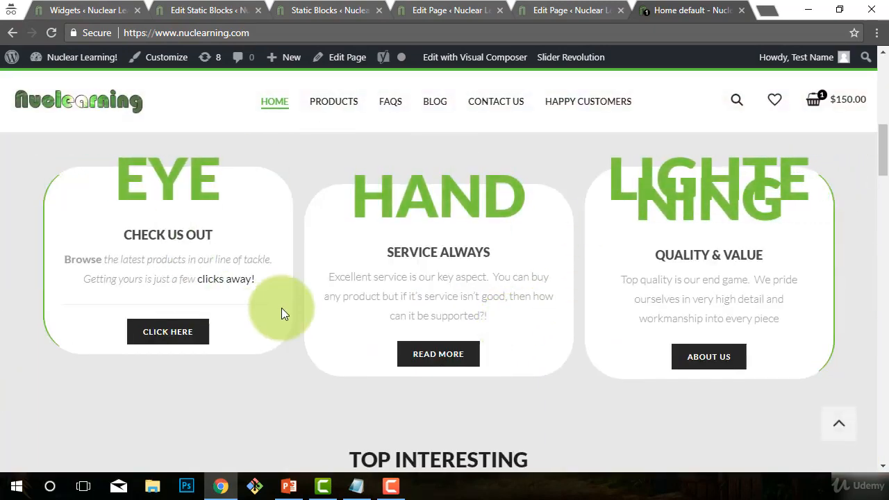
Step: Return to the home page editor and examine its remaining rows down to the blog carousel
{"action": "left_click", "coordinate": [546, 11]}
{"action": "scroll", "coordinate": [670, 340], "scroll_direction": "down", "scroll_amount": 15}
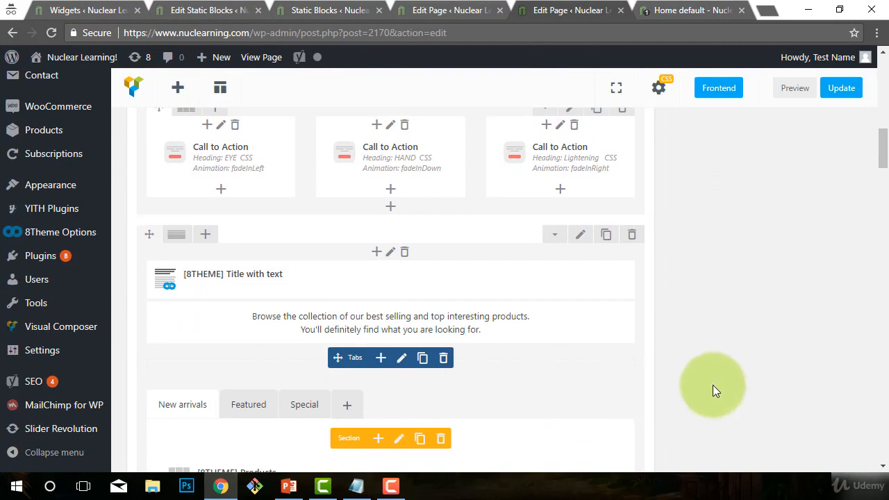
{"action": "scroll", "coordinate": [706, 329], "scroll_direction": "down", "scroll_amount": 3}
{"action": "scroll", "coordinate": [705, 329], "scroll_direction": "down", "scroll_amount": 1}
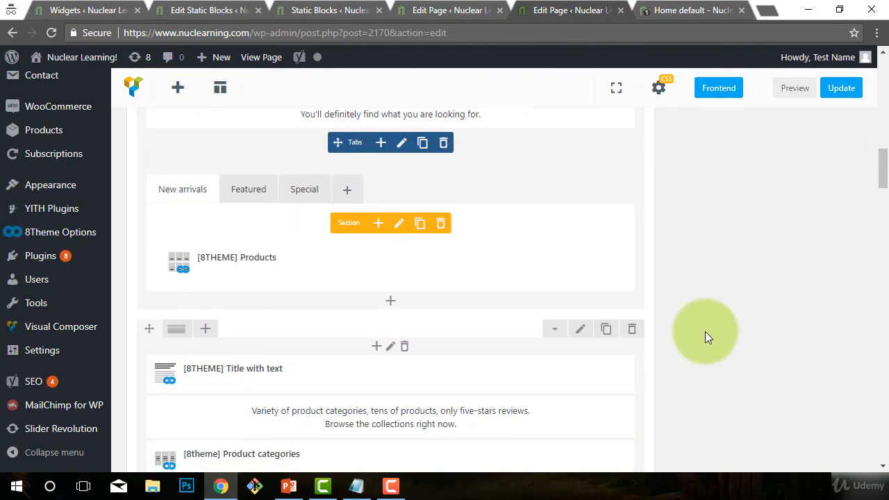
{"action": "scroll", "coordinate": [608, 349], "scroll_direction": "down", "scroll_amount": 8}
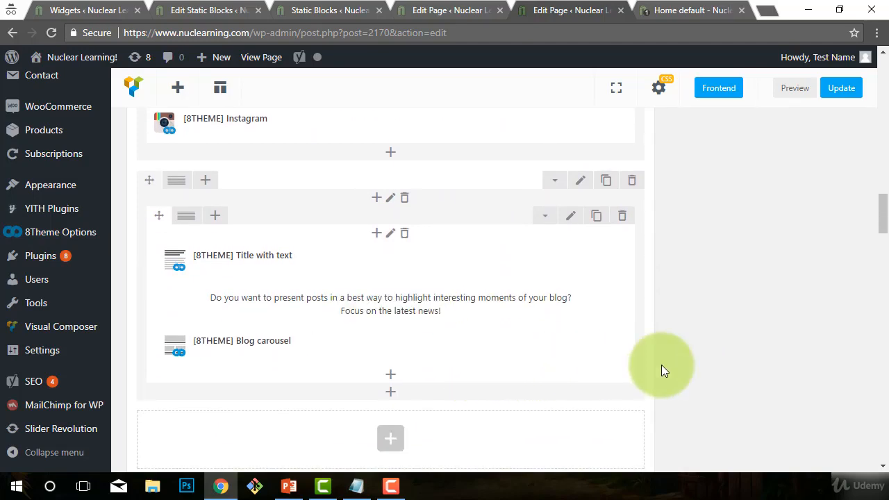
{"action": "scroll", "coordinate": [661, 365], "scroll_direction": "up", "scroll_amount": 15}
{"action": "scroll", "coordinate": [746, 357], "scroll_direction": "up", "scroll_amount": 2}
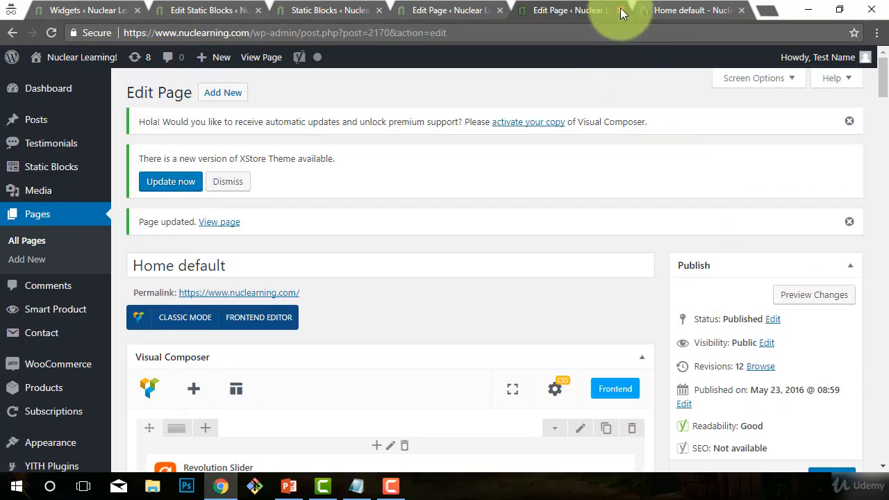
Step: Close the home page's editor tab and check the banner tiles on the live home page
{"action": "left_click", "coordinate": [622, 11]}
{"action": "scroll", "coordinate": [571, 229], "scroll_direction": "up", "scroll_amount": 2}
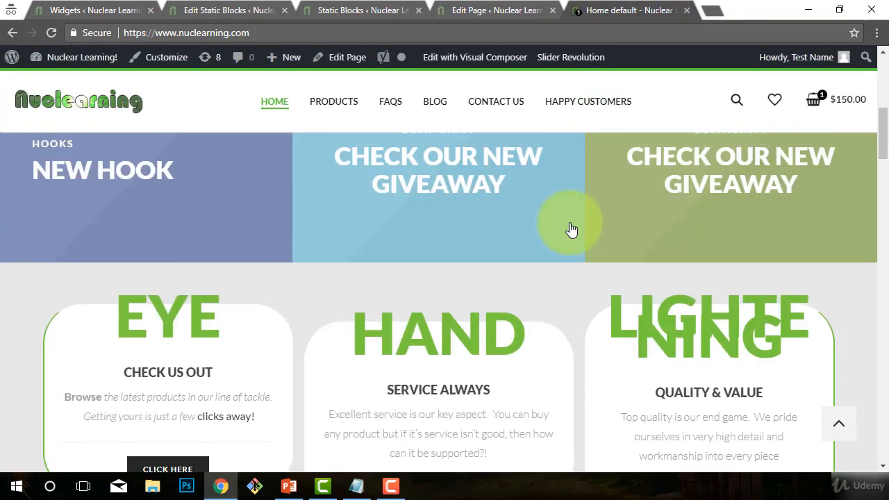
{"action": "scroll", "coordinate": [571, 229], "scroll_direction": "up", "scroll_amount": 3}
{"action": "scroll", "coordinate": [571, 230], "scroll_direction": "down", "scroll_amount": 1}
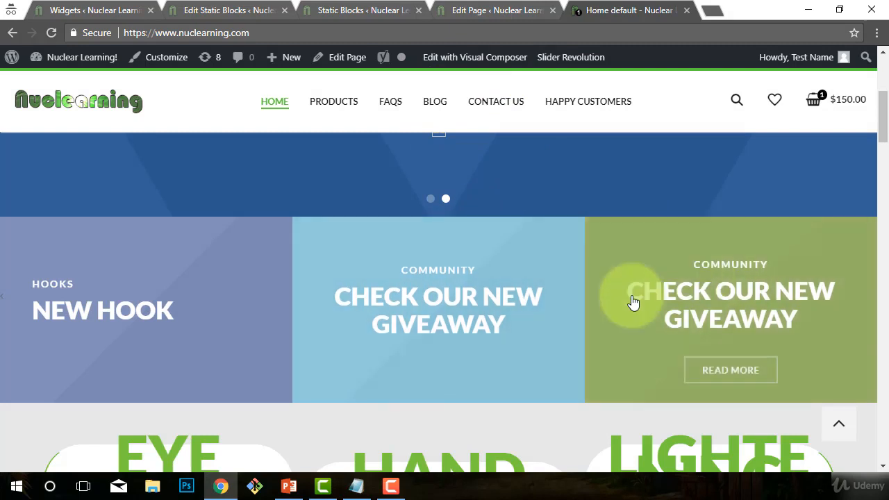
Step: Open the home page for editing from the live site and locate the banner elements in its layout
{"action": "left_click", "coordinate": [321, 64]}
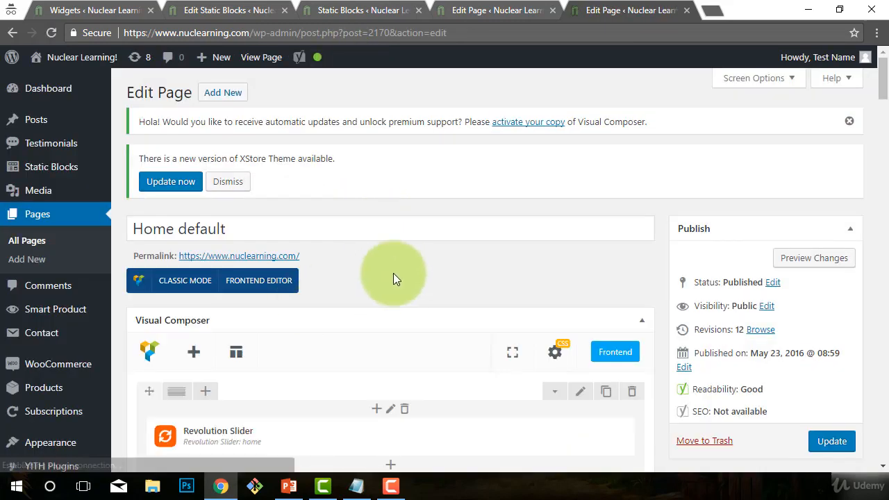
{"action": "scroll", "coordinate": [393, 273], "scroll_direction": "down", "scroll_amount": 5}
{"action": "scroll", "coordinate": [490, 287], "scroll_direction": "up", "scroll_amount": 3}
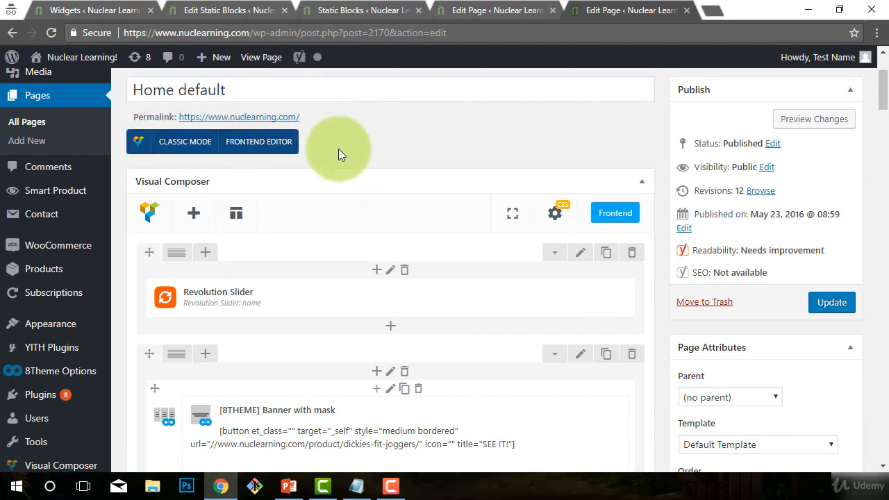
Step: Examine the banner elements and their button shortcodes in the home page layout, down to the call-to-action row
{"action": "scroll", "coordinate": [338, 149], "scroll_direction": "down", "scroll_amount": 2}
{"action": "scroll", "coordinate": [312, 229], "scroll_direction": "up", "scroll_amount": 1}
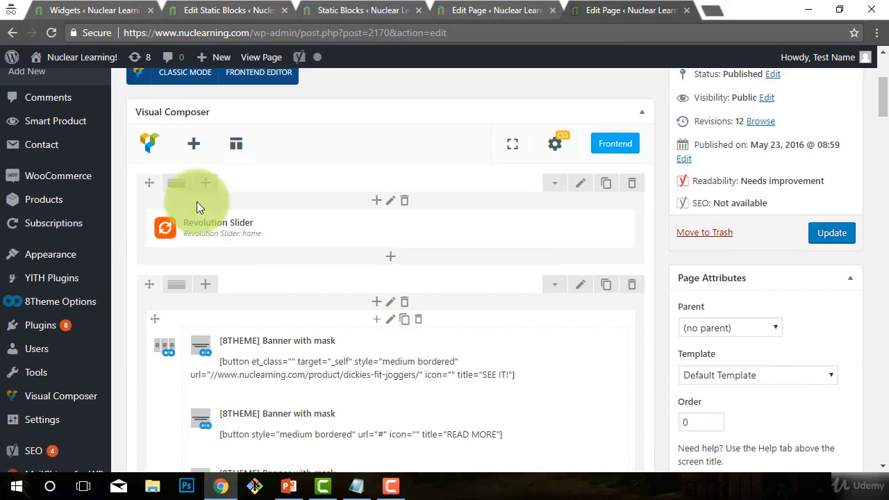
{"action": "scroll", "coordinate": [198, 181], "scroll_direction": "up", "scroll_amount": 3}
{"action": "scroll", "coordinate": [347, 313], "scroll_direction": "down", "scroll_amount": 3}
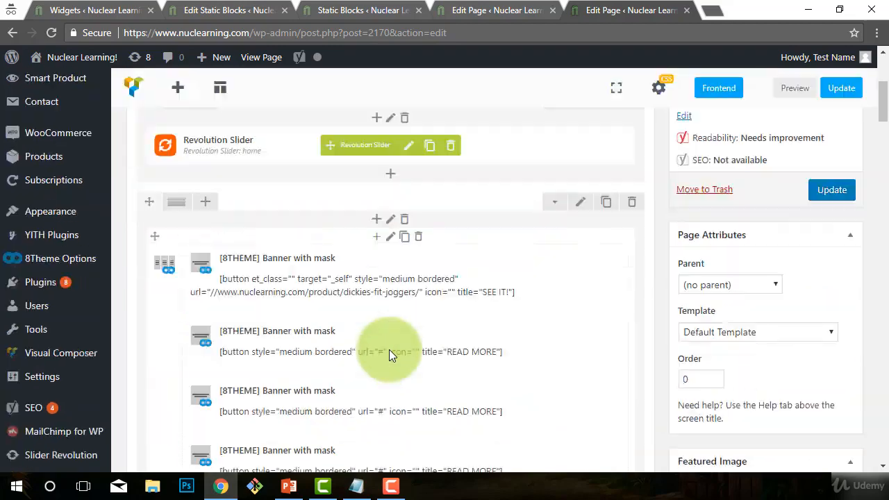
{"action": "scroll", "coordinate": [389, 354], "scroll_direction": "down", "scroll_amount": 6}
{"action": "scroll", "coordinate": [312, 268], "scroll_direction": "up", "scroll_amount": 2}
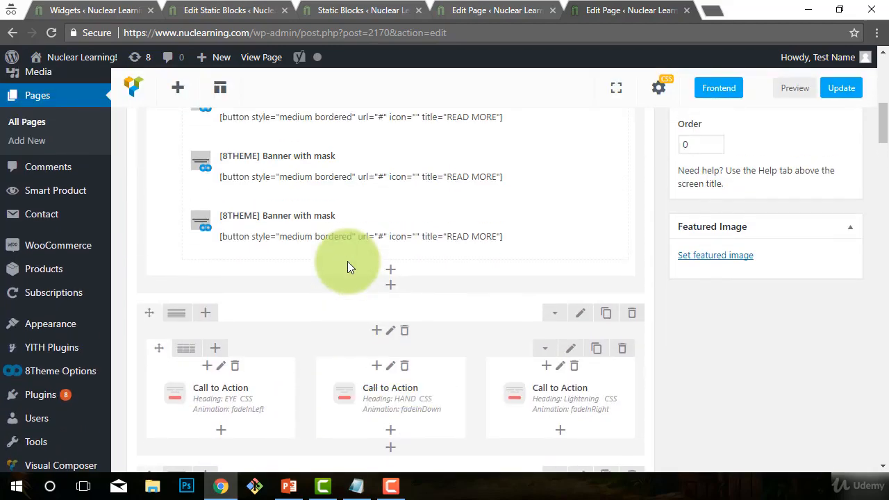
{"action": "scroll", "coordinate": [320, 209], "scroll_direction": "up", "scroll_amount": 3}
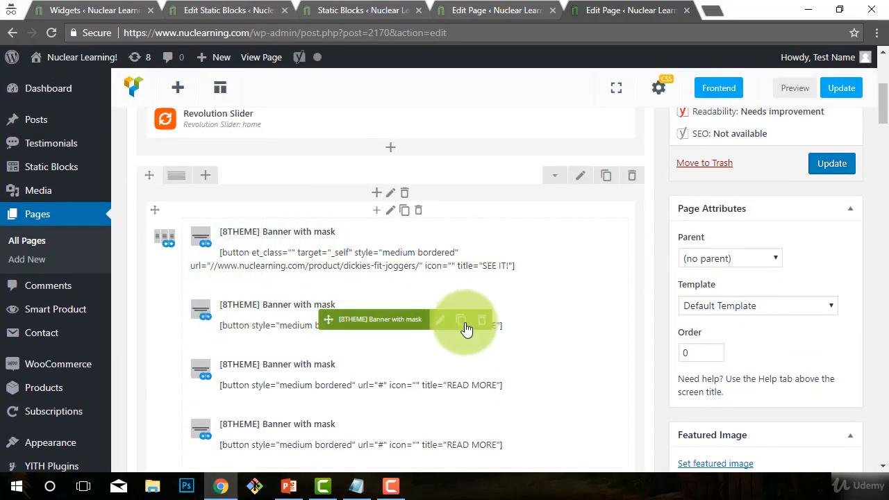
{"action": "left_click_drag", "start_coordinate": [466, 330], "coordinate": [316, 196]}
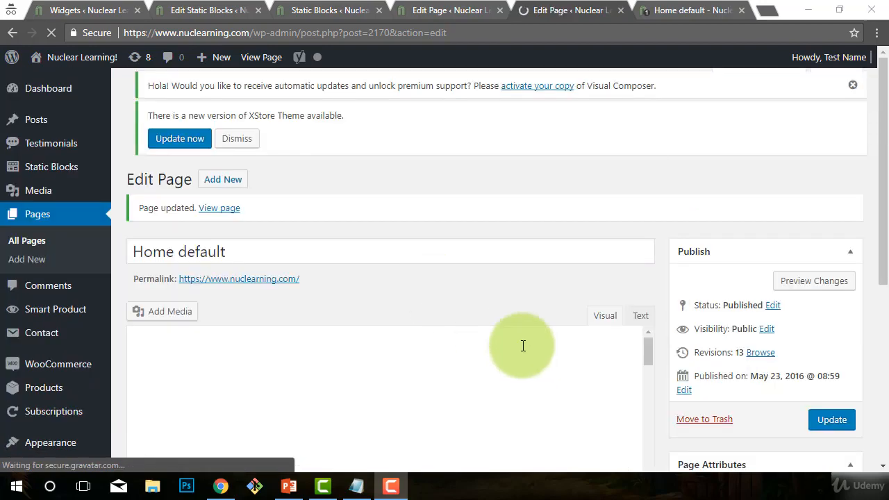
Step: Open the settings of the GET COUPONS banner on the updated home page and go to its mask text
{"action": "scroll", "coordinate": [485, 307], "scroll_direction": "down", "scroll_amount": 5}
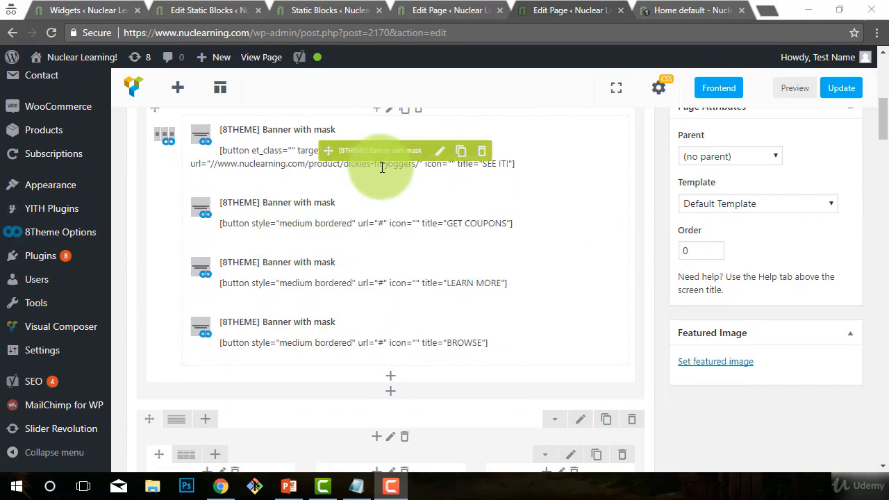
{"action": "left_click_drag", "start_coordinate": [384, 284], "coordinate": [329, 182]}
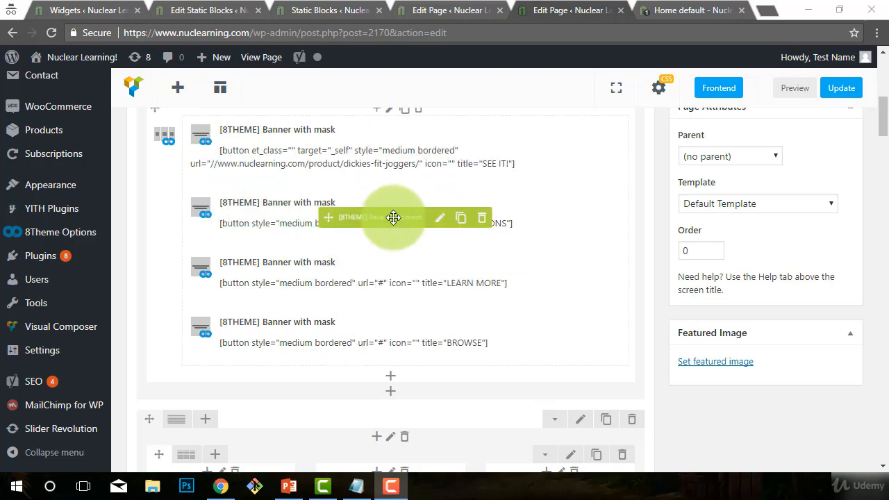
{"action": "left_click", "coordinate": [440, 218]}
{"action": "scroll", "coordinate": [485, 287], "scroll_direction": "down", "scroll_amount": 3}
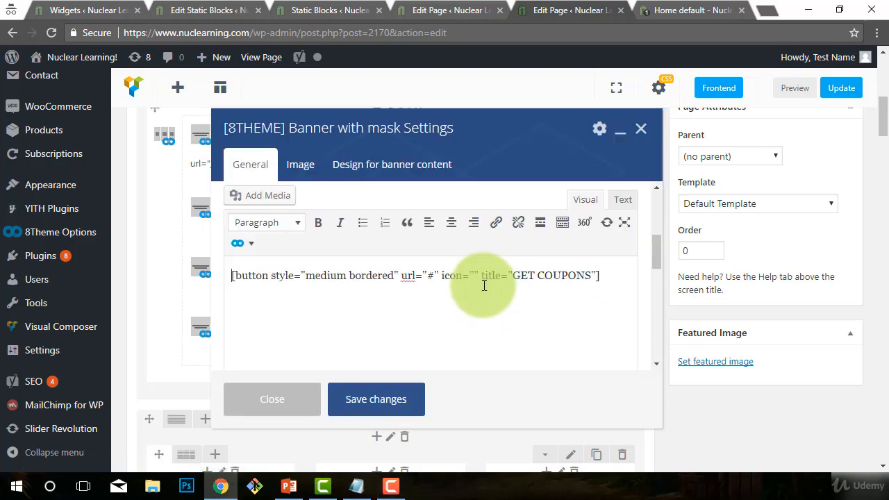
Step: Review the GET COUPONS button's url placeholder, the available shortcode elements, and the banner's title and subtitle
{"action": "left_click", "coordinate": [327, 276]}
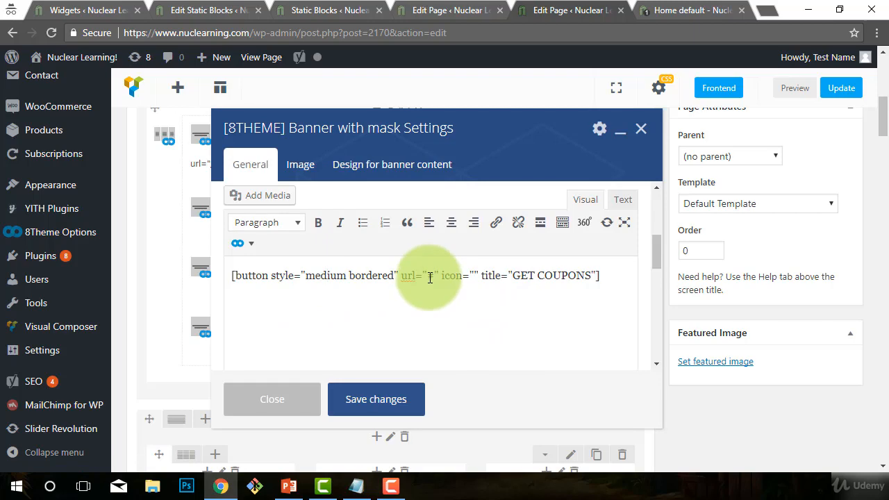
{"action": "double_click", "coordinate": [429, 275]}
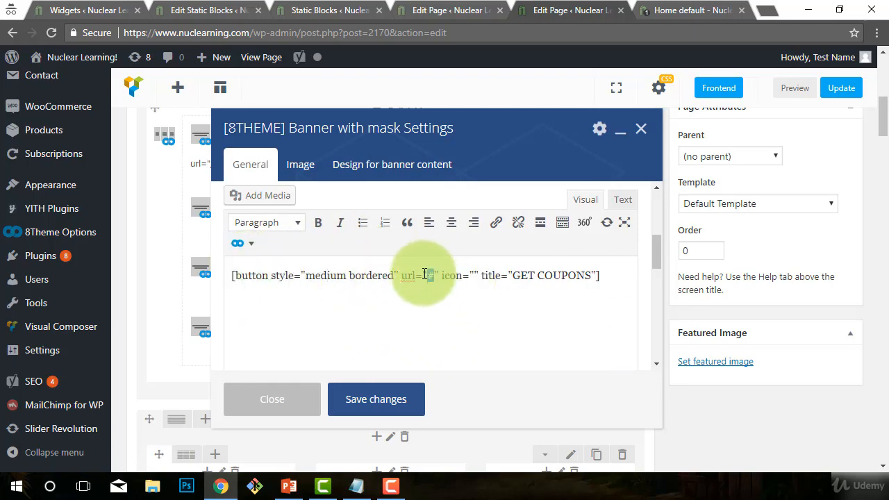
{"action": "left_click", "coordinate": [240, 243]}
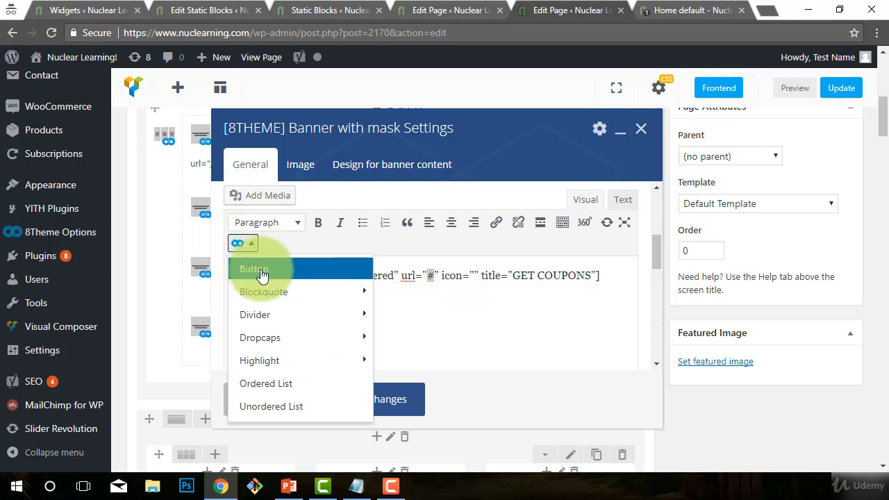
{"action": "left_click", "coordinate": [514, 276]}
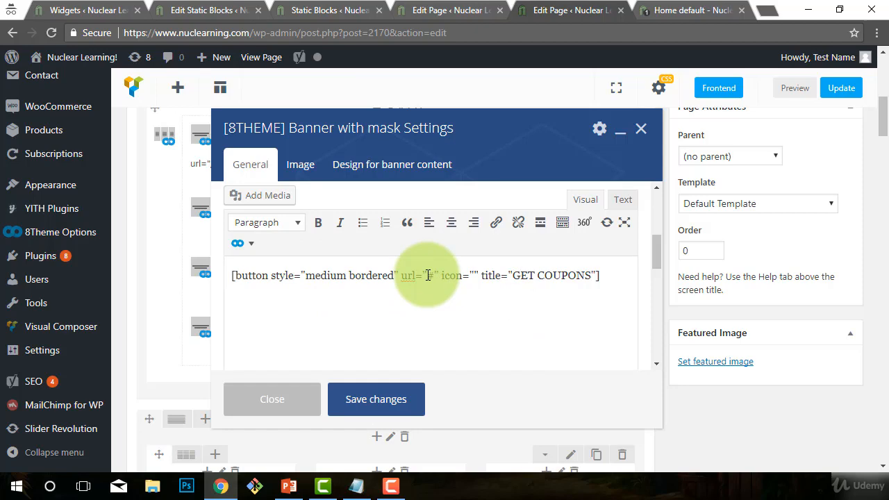
{"action": "left_click", "coordinate": [429, 275]}
{"action": "type", "text": "#"}
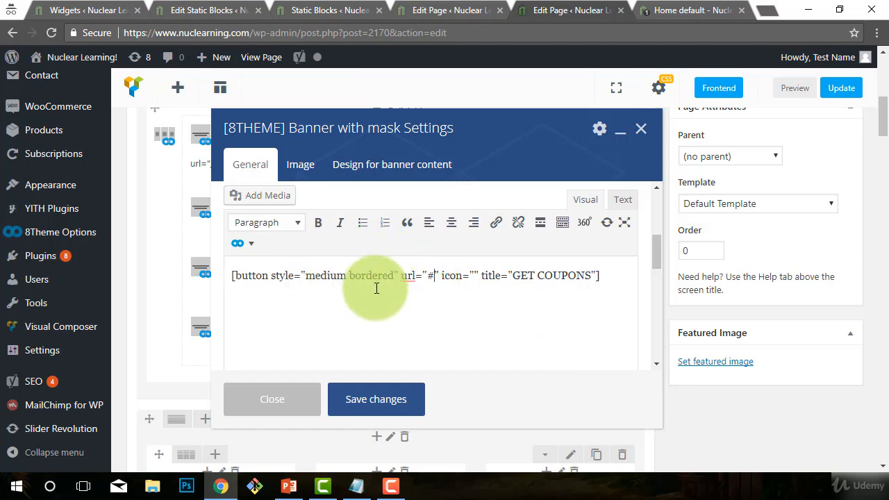
{"action": "scroll", "coordinate": [416, 308], "scroll_direction": "up", "scroll_amount": 10}
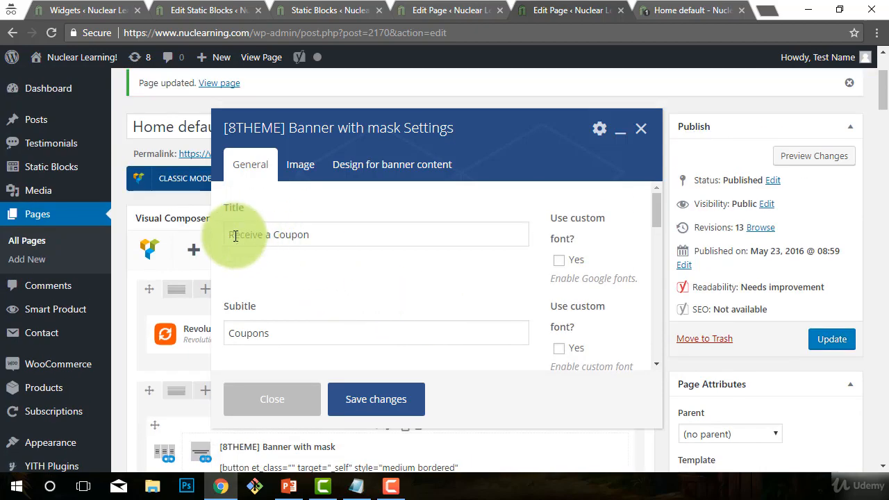
Step: Switch to Notepad and add a ToDo reading "Create page for : Coupons - update the front page block to link to it.", then return to Chrome
{"action": "scroll", "coordinate": [336, 247], "scroll_direction": "down", "scroll_amount": 5}
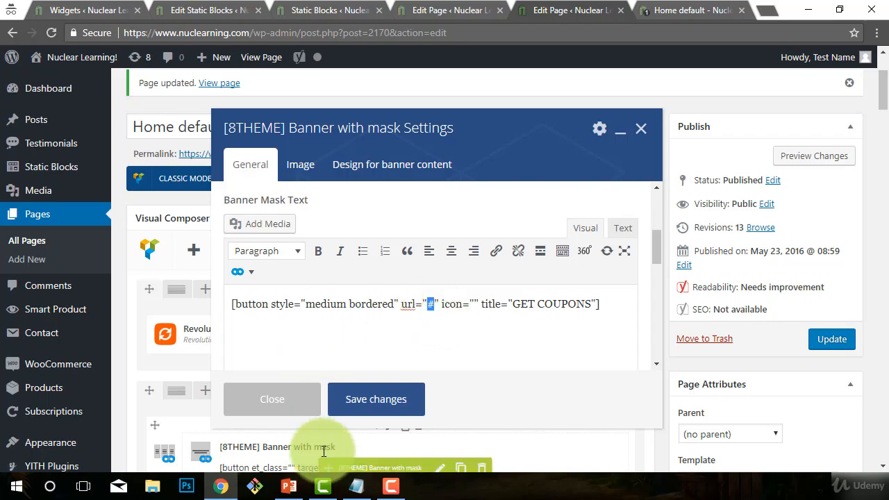
{"action": "left_click", "coordinate": [356, 486]}
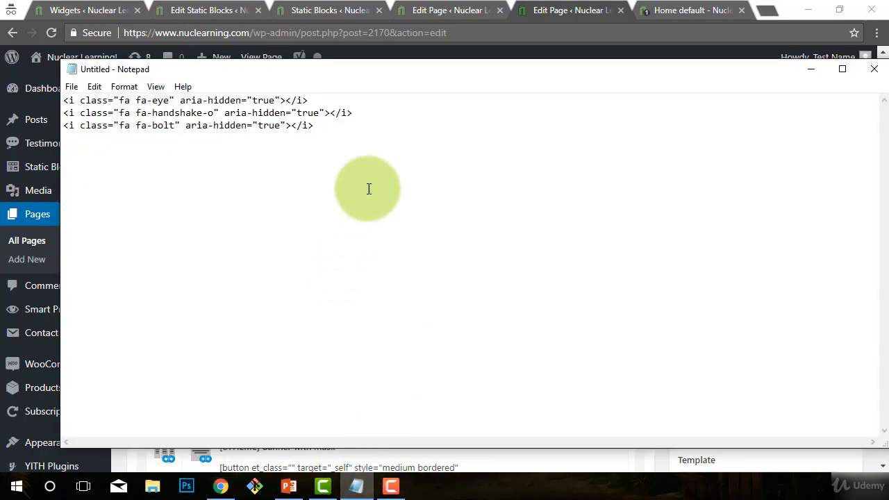
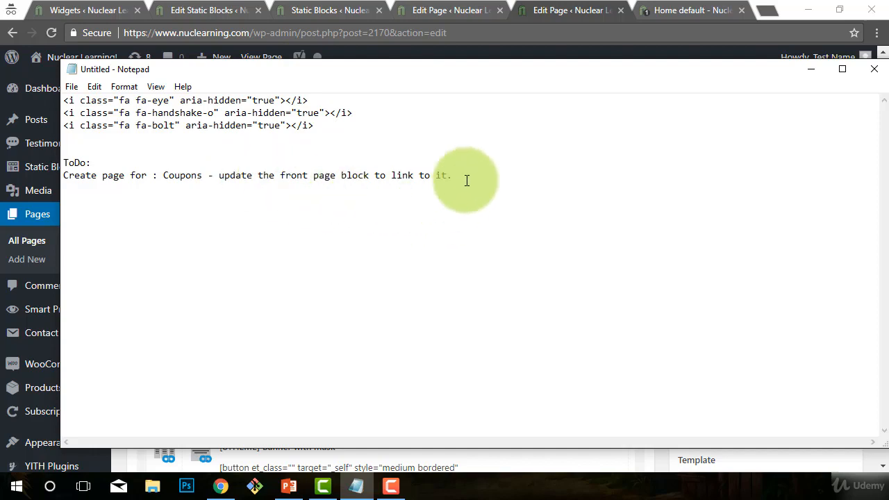
{"action": "left_click", "coordinate": [551, 16]}
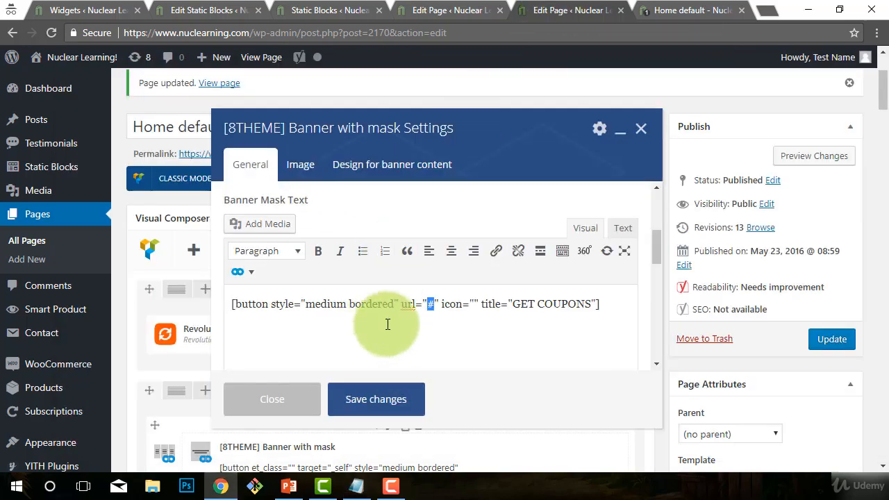
Step: Recheck the coupon banner's link placeholder and open the form for adding a new page in a separate browser tab
{"action": "scroll", "coordinate": [392, 309], "scroll_direction": "up", "scroll_amount": 5}
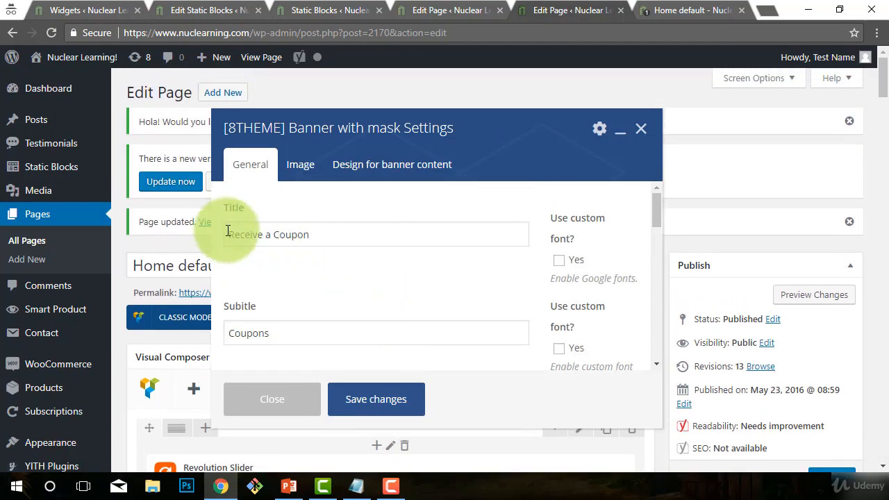
{"action": "scroll", "coordinate": [425, 309], "scroll_direction": "down", "scroll_amount": 5}
{"action": "double_click", "coordinate": [430, 304]}
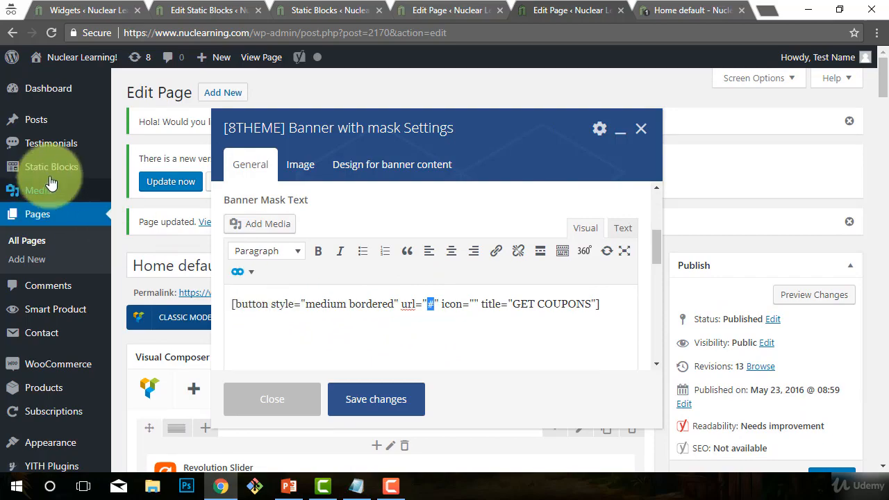
{"action": "right_click", "coordinate": [33, 124]}
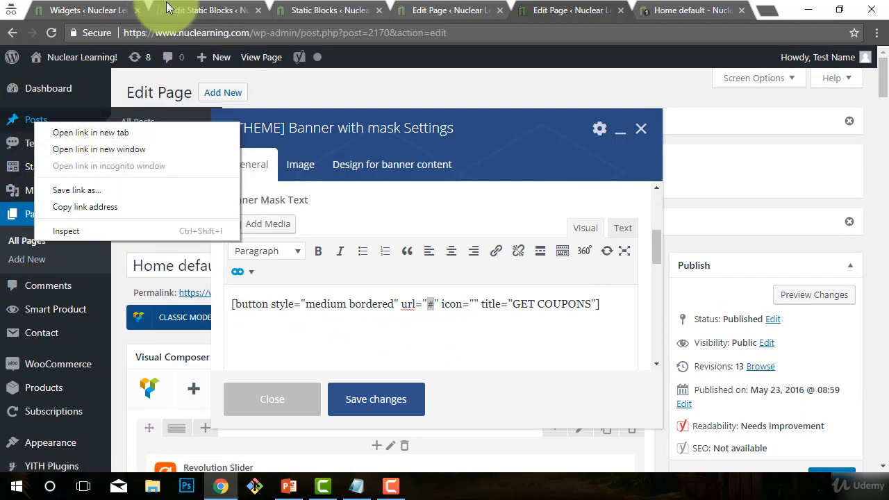
{"action": "left_click", "coordinate": [574, 8]}
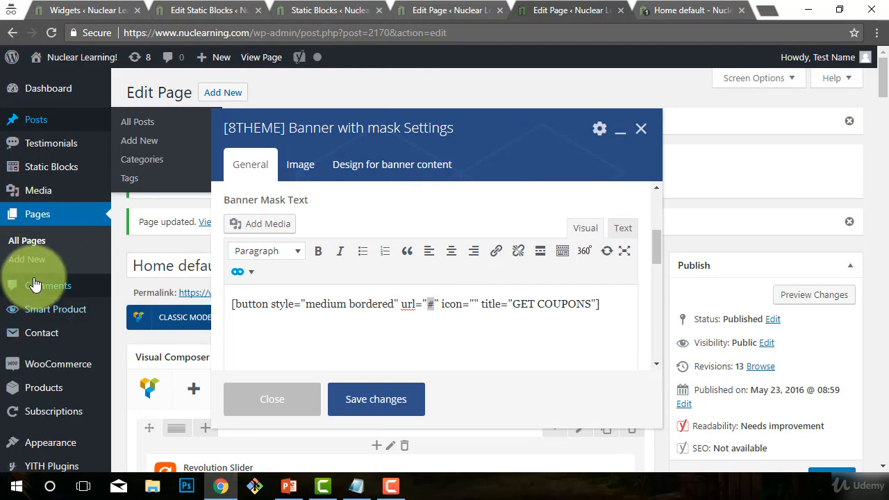
{"action": "right_click", "coordinate": [25, 244]}
{"action": "left_click", "coordinate": [66, 269]}
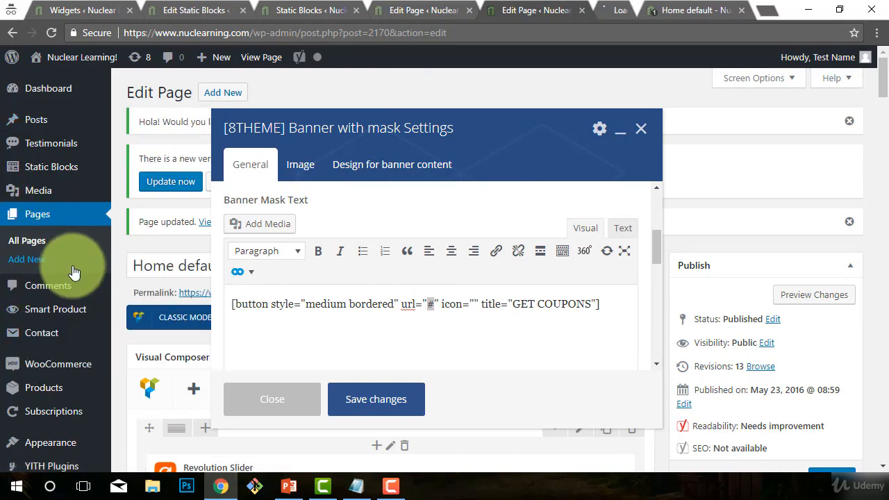
{"action": "left_click", "coordinate": [578, 10]}
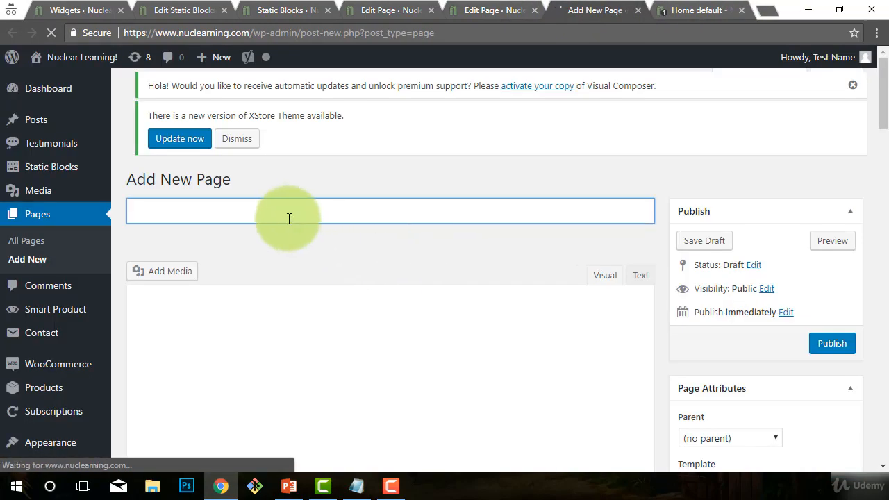
Step: Title the new page Coupons and publish it with an empty body
{"action": "type", "text": "Coupons"}
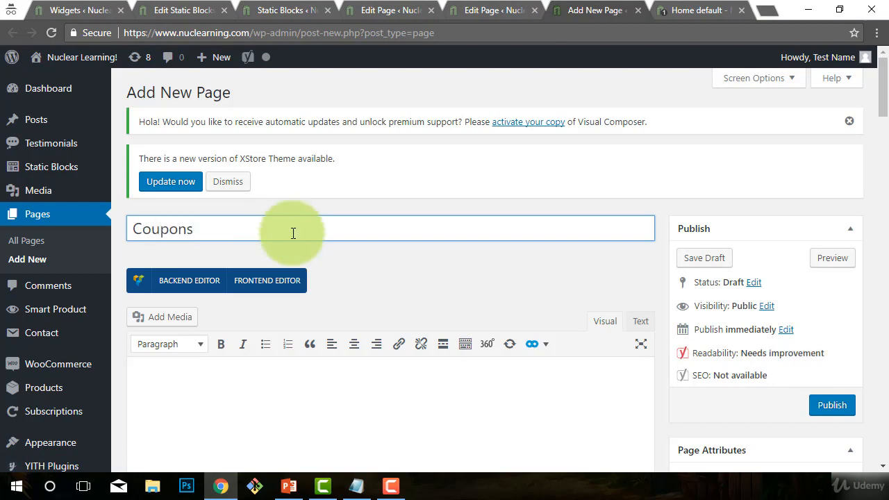
{"action": "left_click", "coordinate": [322, 403]}
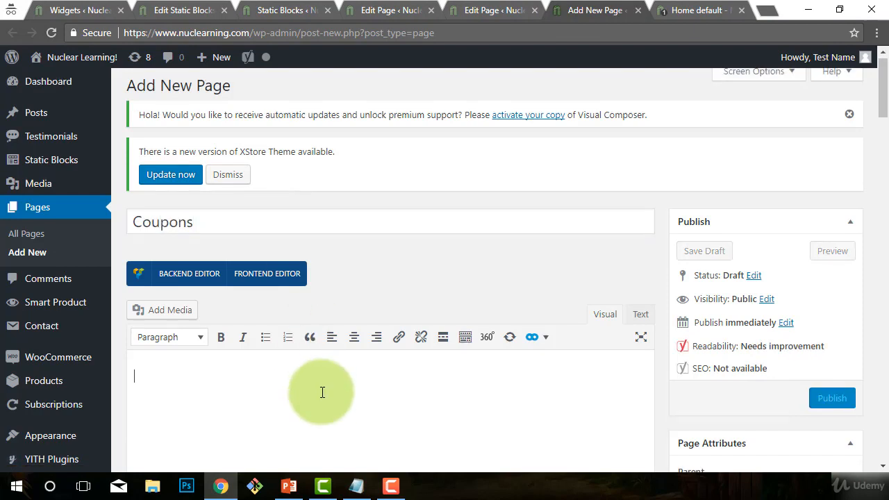
{"action": "scroll", "coordinate": [322, 393], "scroll_direction": "down", "scroll_amount": 2}
{"action": "scroll", "coordinate": [292, 278], "scroll_direction": "up", "scroll_amount": 2}
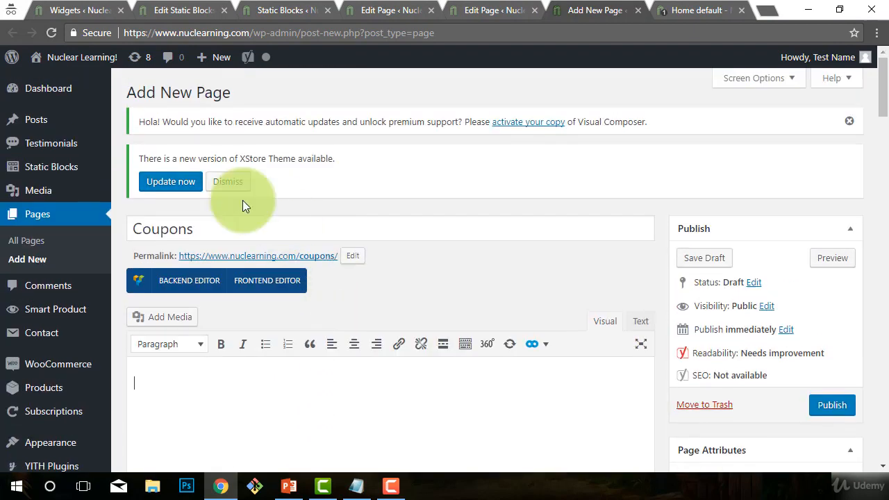
{"action": "left_click", "coordinate": [828, 406]}
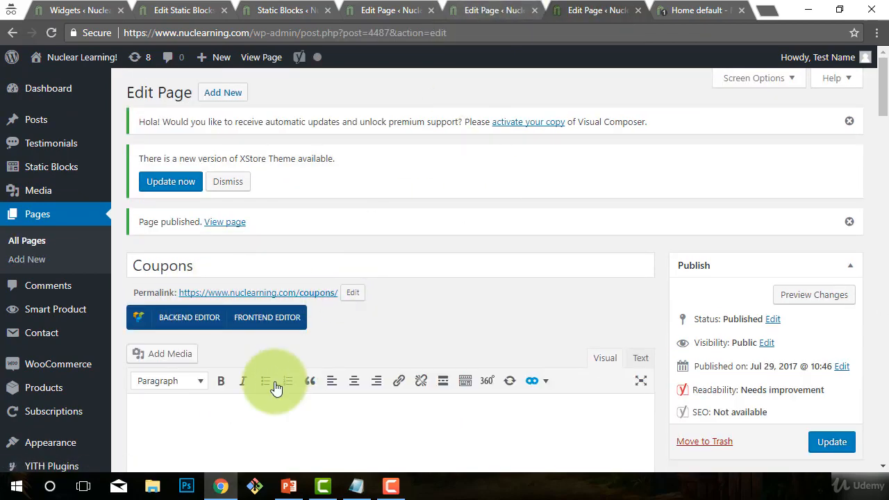
Step: Switch to Notepad and replace "Create page for" in the ToDo entry with "Update Page"
{"action": "left_click", "coordinate": [356, 486]}
{"action": "left_click", "coordinate": [373, 266]}
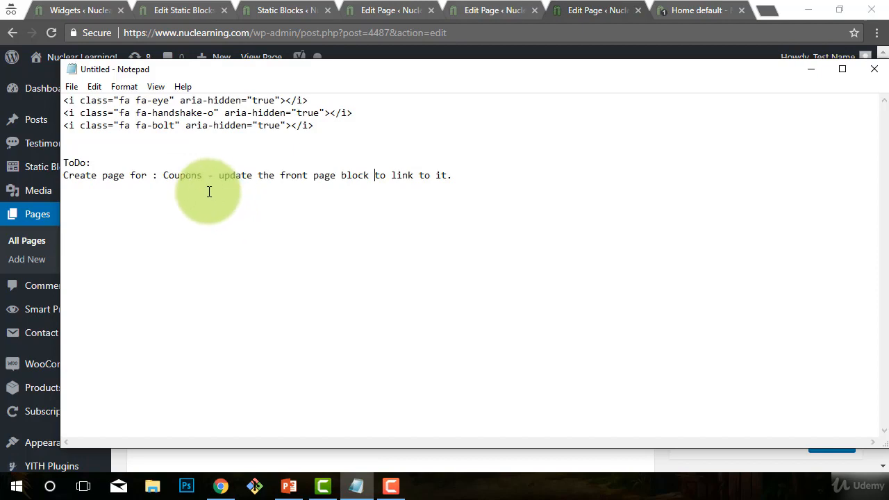
{"action": "left_click_drag", "start_coordinate": [201, 175], "coordinate": [229, 175]}
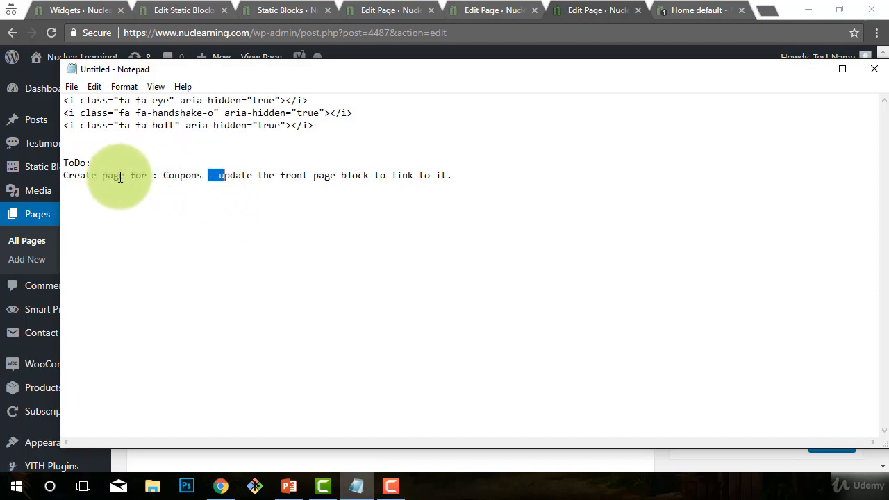
{"action": "left_click_drag", "start_coordinate": [68, 175], "coordinate": [150, 175]}
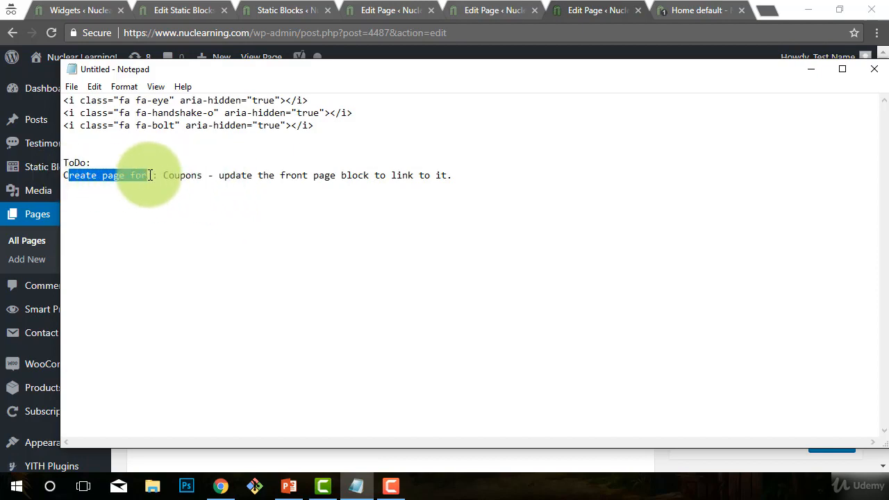
{"action": "type", "text": "Upd"}
{"action": "key", "text": "BackSpace"}
{"action": "key", "text": "BackSpace"}
{"action": "key", "text": "BackSpace"}
{"action": "key", "text": "BackSpace"}
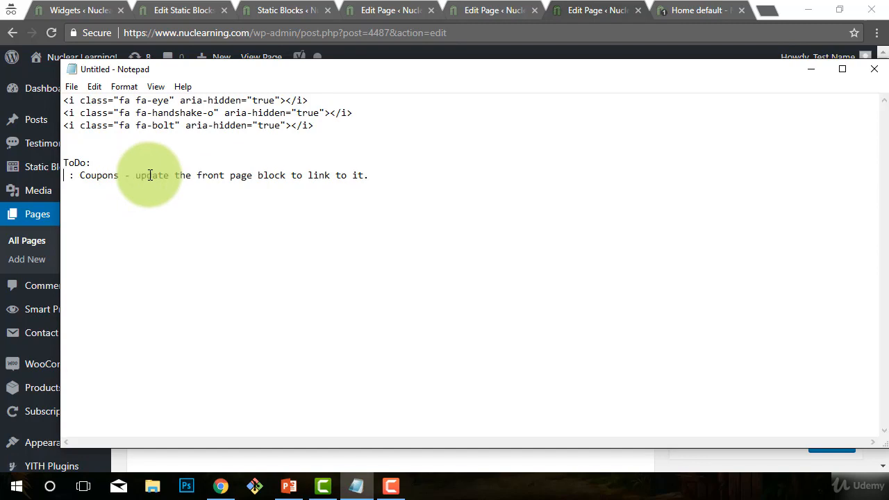
{"action": "type", "text": "Update Page"}
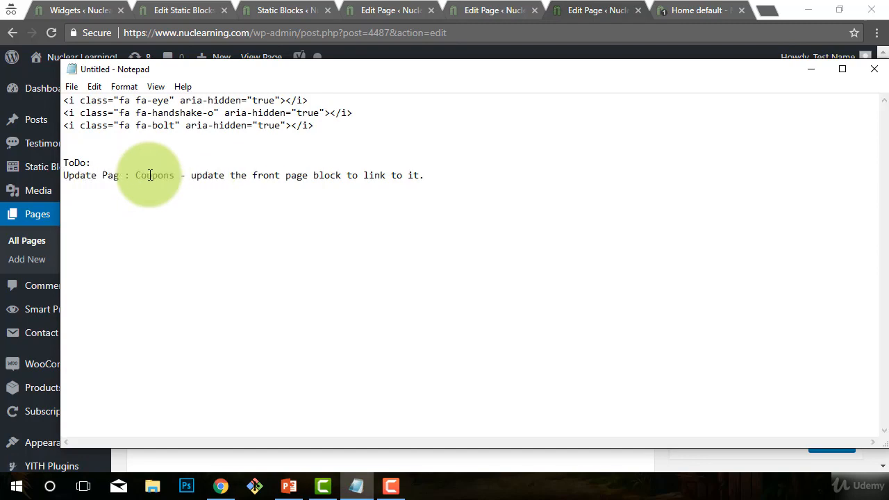
Step: Remove the remark about linking the front page block from the ToDo entry and return to the Coupons page editor in Chrome
{"action": "left_click_drag", "start_coordinate": [436, 177], "coordinate": [189, 173]}
{"action": "key", "text": "BackSpace"}
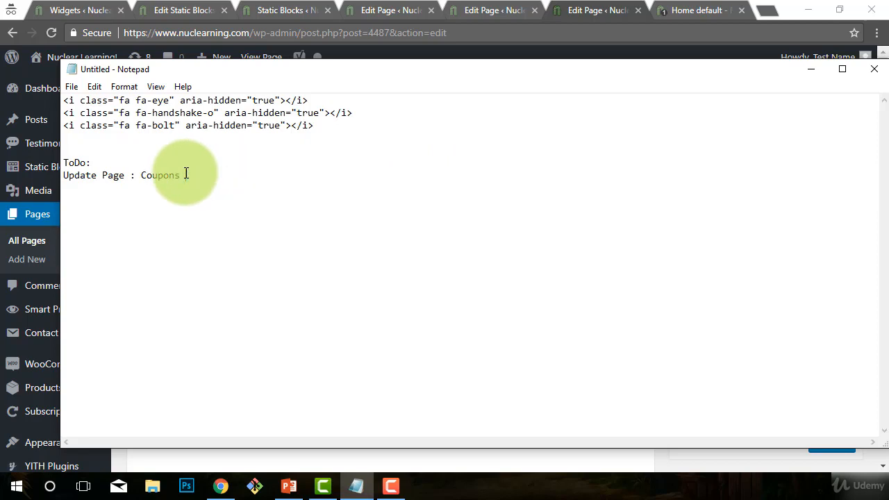
{"action": "left_click", "coordinate": [602, 10]}
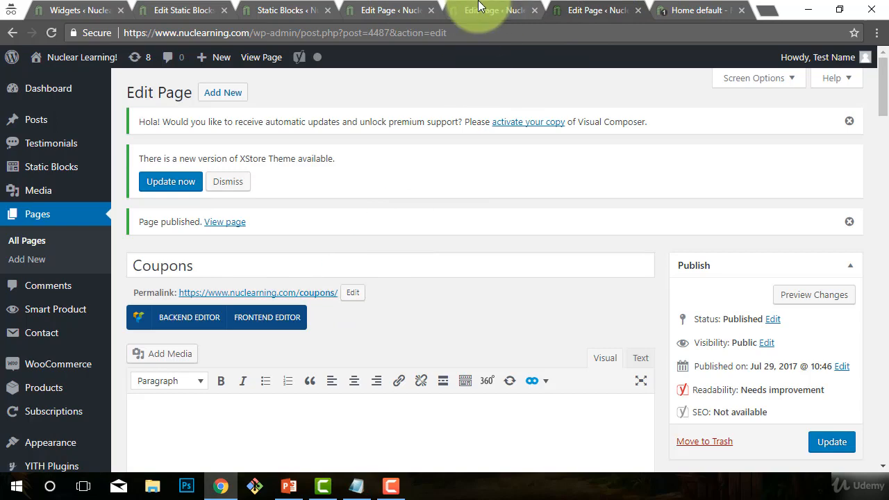
{"action": "left_click", "coordinate": [477, 10]}
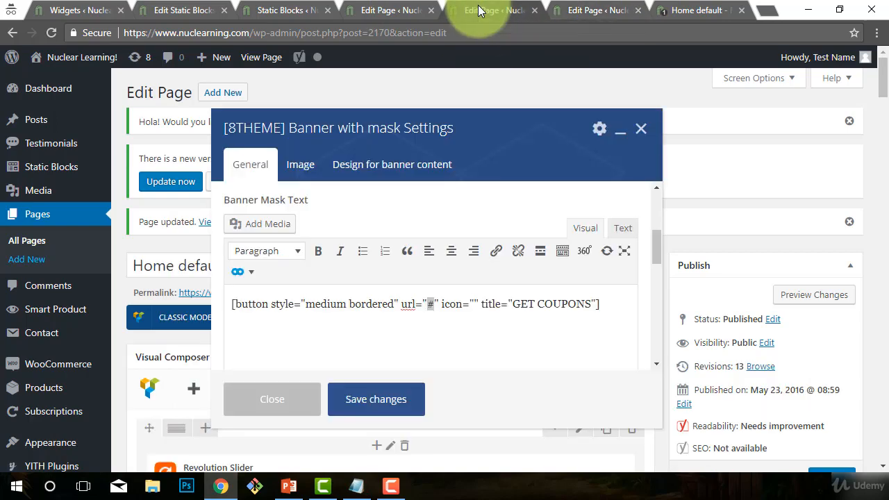
{"action": "left_click", "coordinate": [430, 304]}
{"action": "double_click", "coordinate": [433, 304]}
{"action": "key", "text": "BackSpace"}
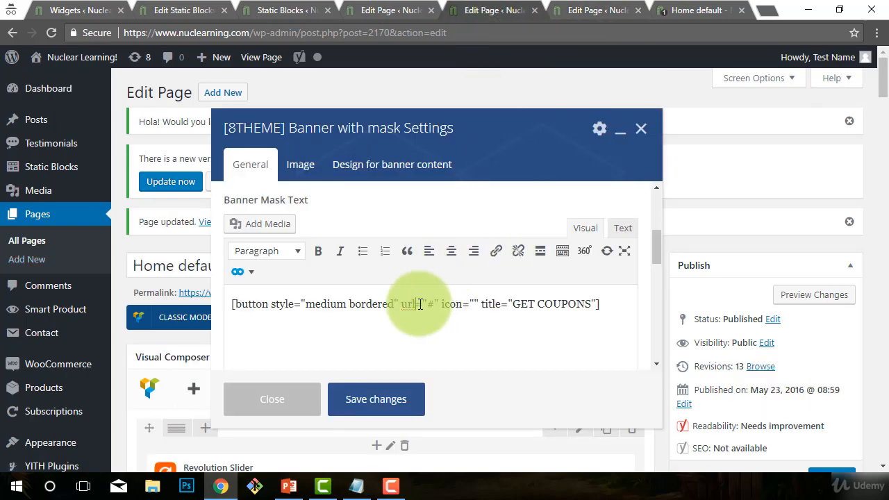
{"action": "key", "text": "Delete"}
{"action": "key", "text": "Delete"}
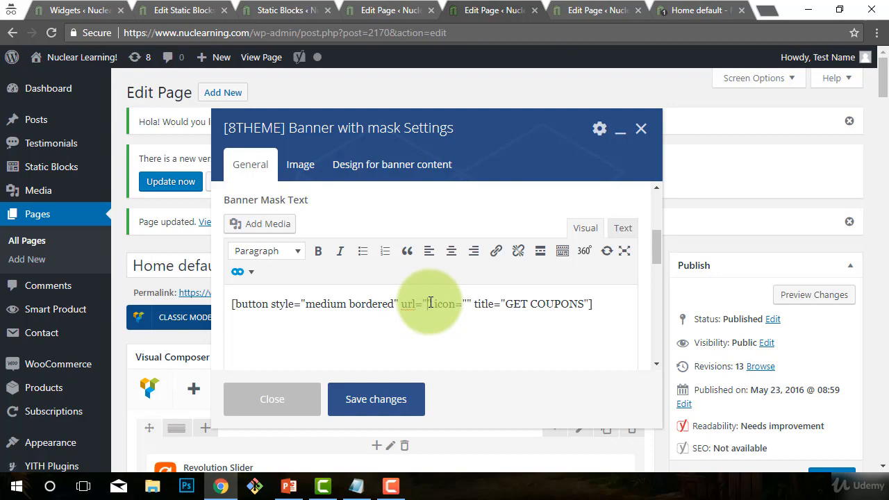
{"action": "type", "text": "/\""}
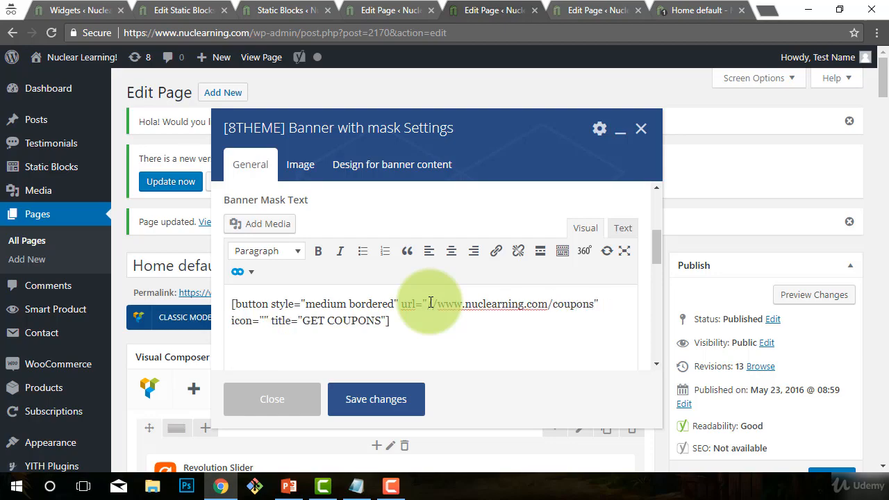
Step: Review the coupon banner's subtitle and button shortcode, and save the banner settings
{"action": "scroll", "coordinate": [352, 339], "scroll_direction": "up", "scroll_amount": 2}
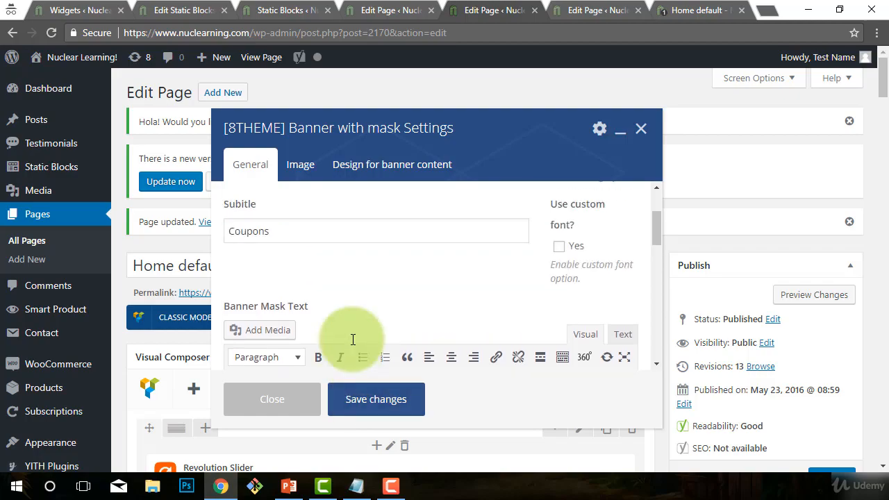
{"action": "scroll", "coordinate": [351, 339], "scroll_direction": "up", "scroll_amount": 1}
{"action": "scroll", "coordinate": [361, 361], "scroll_direction": "down", "scroll_amount": 4}
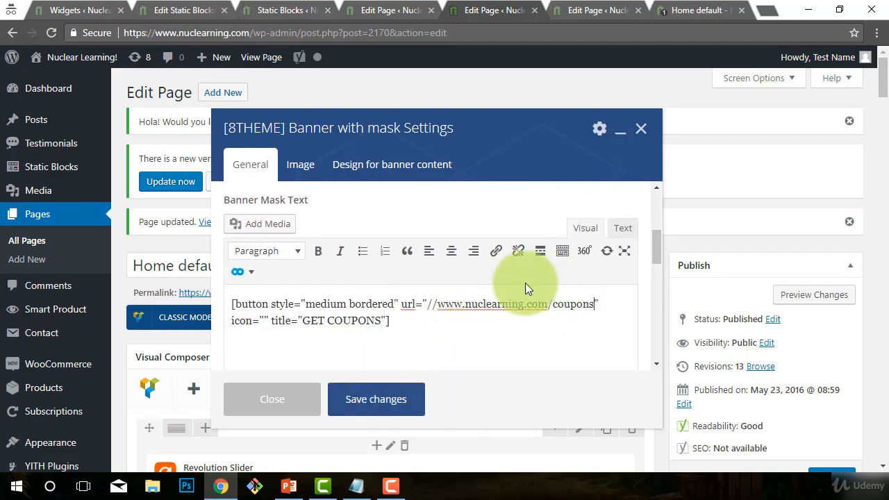
{"action": "scroll", "coordinate": [387, 359], "scroll_direction": "up", "scroll_amount": 2}
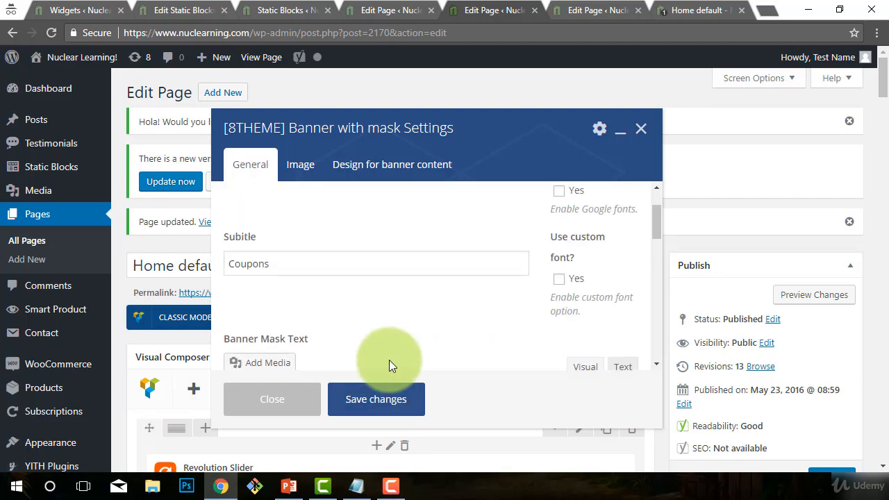
{"action": "scroll", "coordinate": [389, 360], "scroll_direction": "down", "scroll_amount": 1}
{"action": "left_click", "coordinate": [394, 397]}
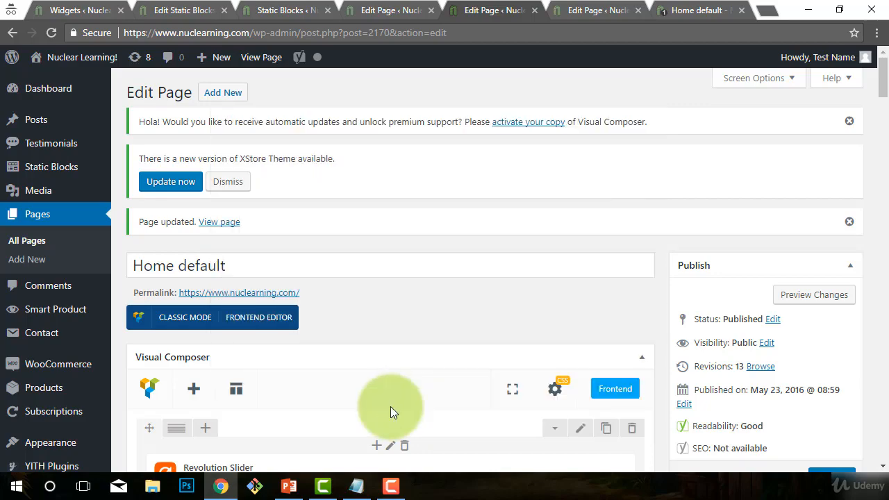
Step: Open the LEARN MORE banner's settings, review its title, subtitle and button link, and close them without saving
{"action": "scroll", "coordinate": [447, 309], "scroll_direction": "down", "scroll_amount": 5}
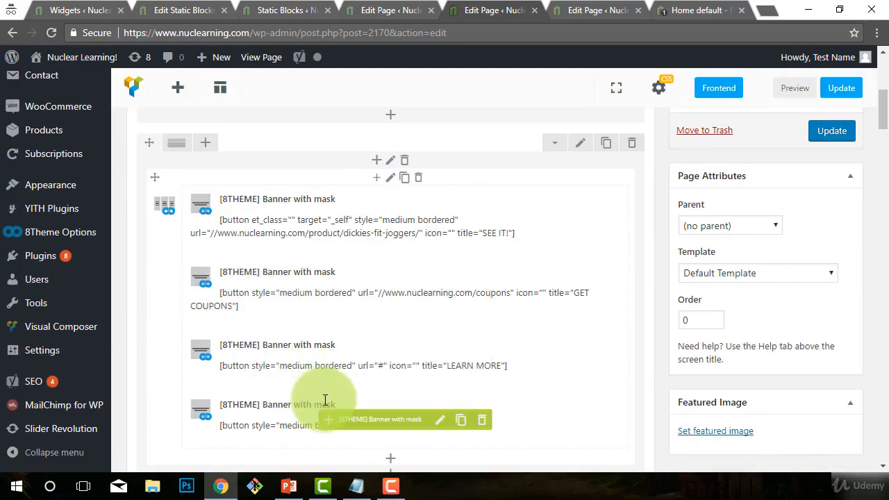
{"action": "left_click_drag", "start_coordinate": [325, 401], "coordinate": [450, 300]}
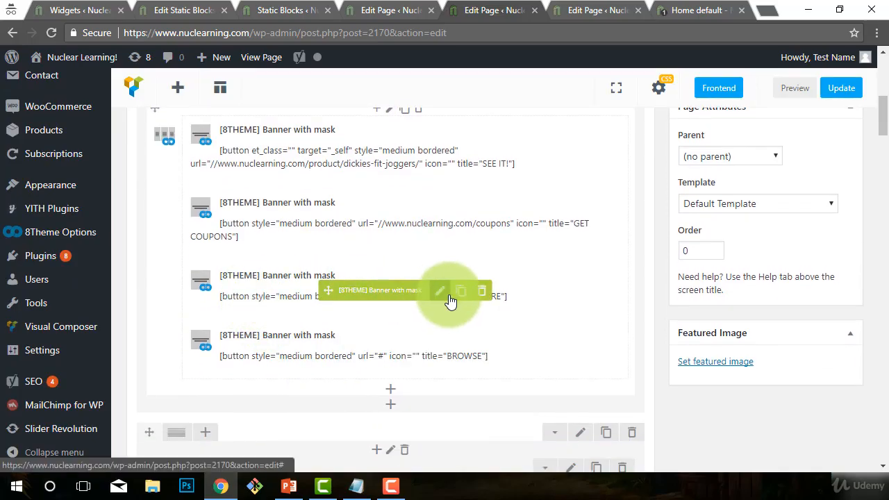
{"action": "left_click", "coordinate": [449, 295]}
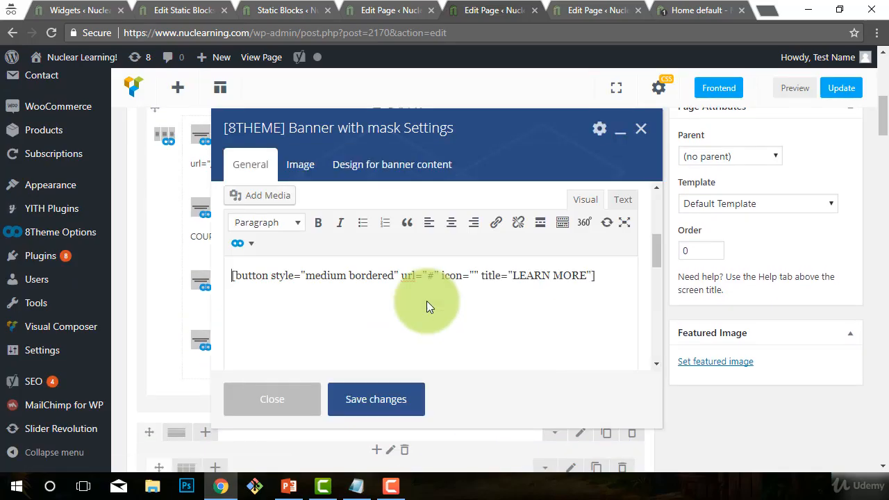
{"action": "scroll", "coordinate": [448, 284], "scroll_direction": "up", "scroll_amount": 5}
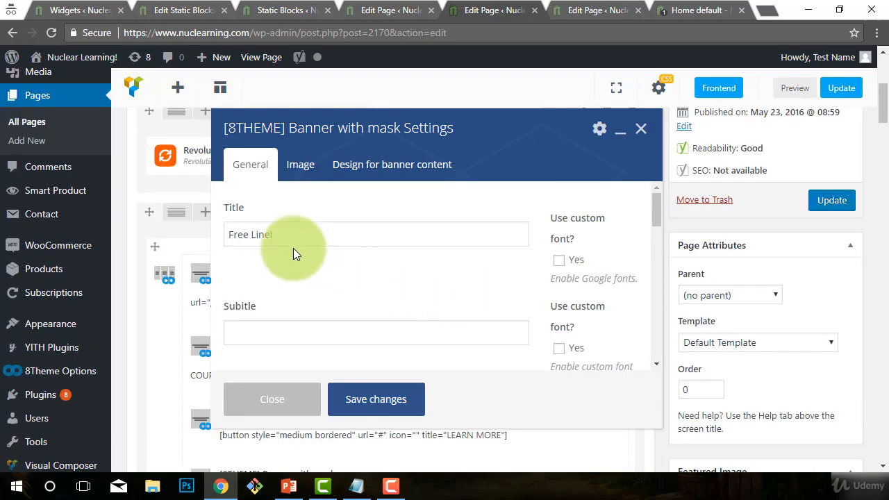
{"action": "left_click_drag", "start_coordinate": [230, 234], "coordinate": [299, 237]}
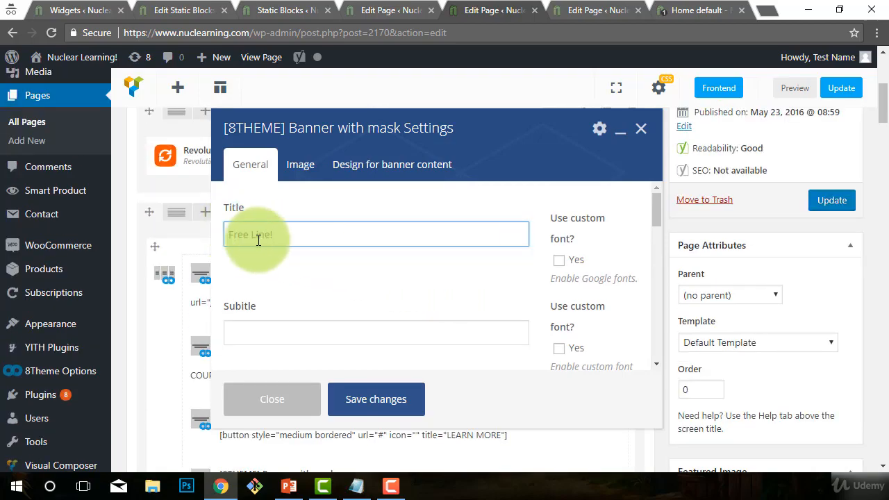
{"action": "scroll", "coordinate": [411, 297], "scroll_direction": "down", "scroll_amount": 5}
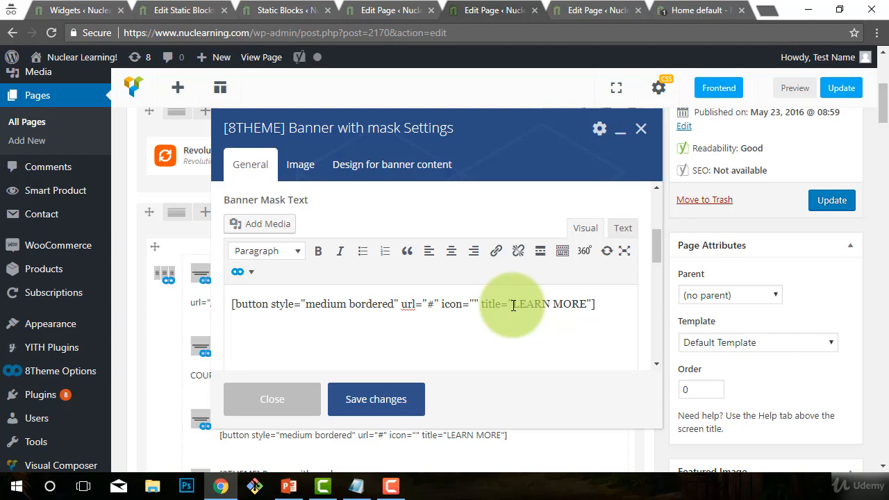
{"action": "scroll", "coordinate": [513, 306], "scroll_direction": "up", "scroll_amount": 5}
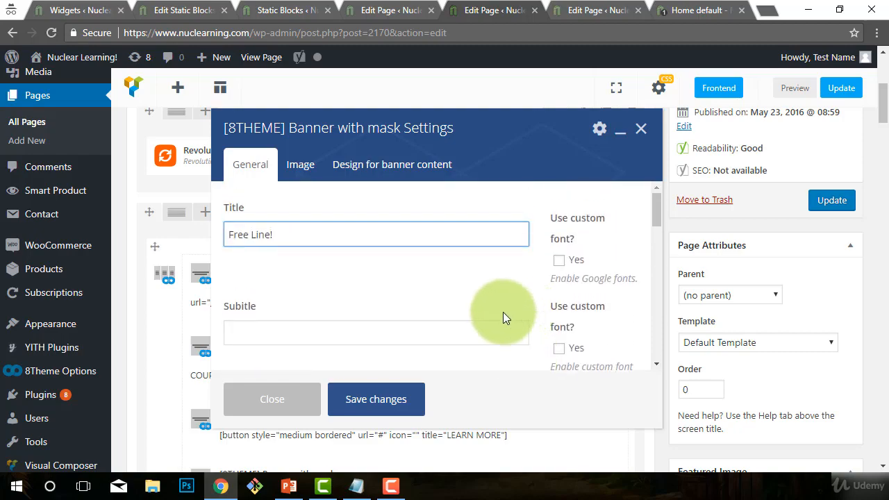
{"action": "scroll", "coordinate": [476, 312], "scroll_direction": "down", "scroll_amount": 5}
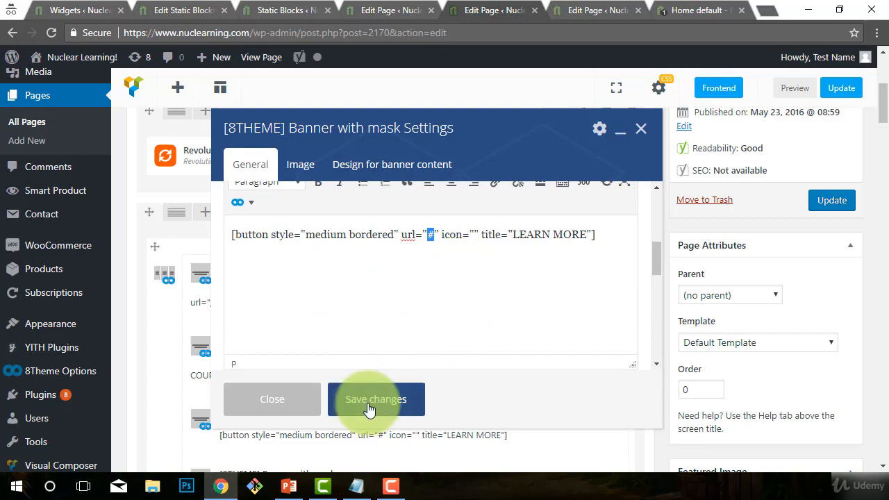
{"action": "left_click", "coordinate": [291, 402]}
Step: Switch to the live home page and examine its banner tiles in a phone-width window and a wider one
{"action": "scroll", "coordinate": [433, 363], "scroll_direction": "down", "scroll_amount": 3}
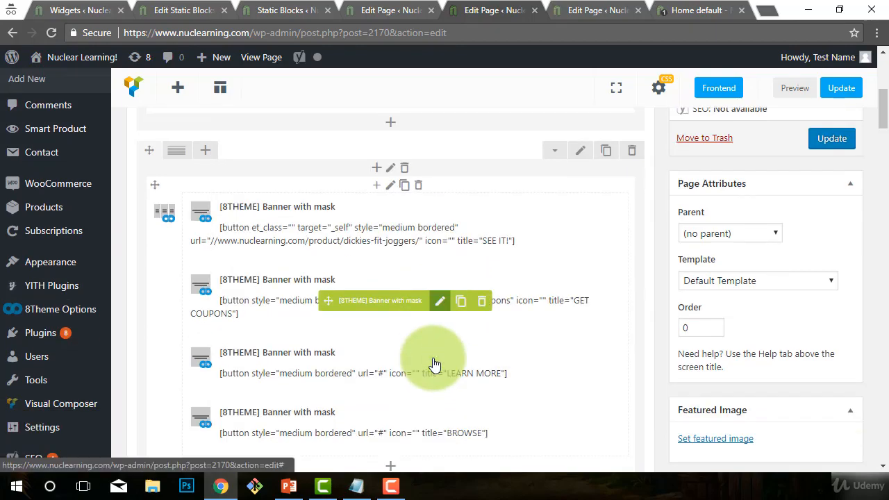
{"action": "left_click_drag", "start_coordinate": [407, 270], "coordinate": [257, 389]}
{"action": "left_click", "coordinate": [684, 11]}
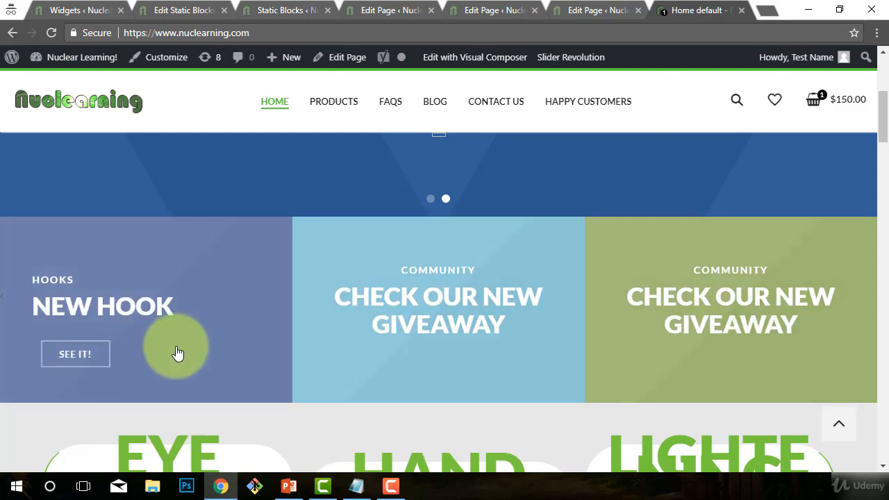
{"action": "left_click", "coordinate": [842, 10]}
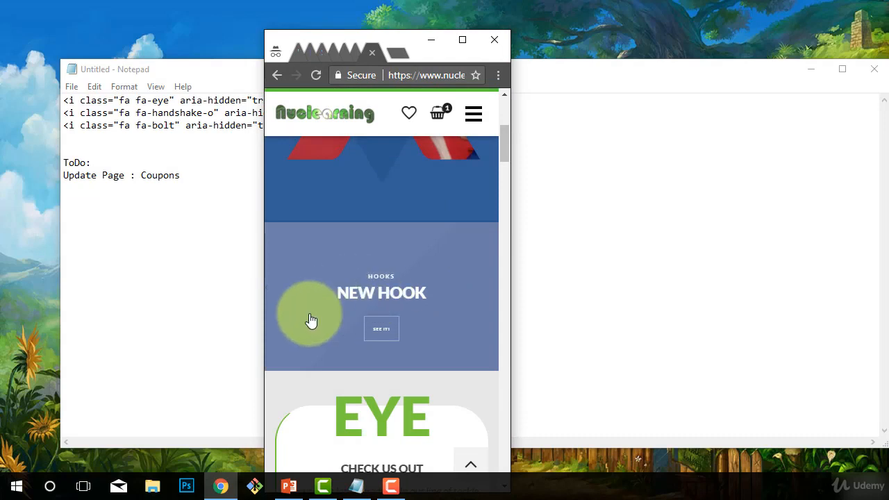
{"action": "scroll", "coordinate": [417, 337], "scroll_direction": "up", "scroll_amount": 1}
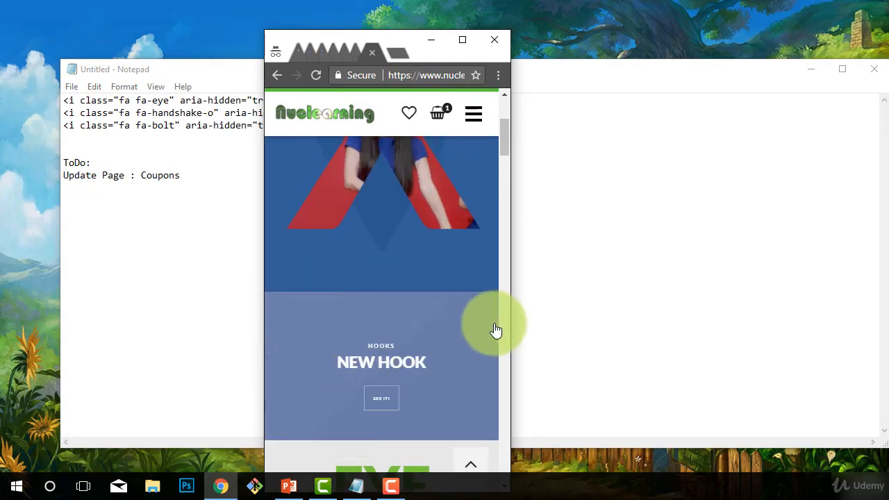
{"action": "scroll", "coordinate": [452, 338], "scroll_direction": "down", "scroll_amount": 3}
{"action": "scroll", "coordinate": [302, 233], "scroll_direction": "up", "scroll_amount": 1}
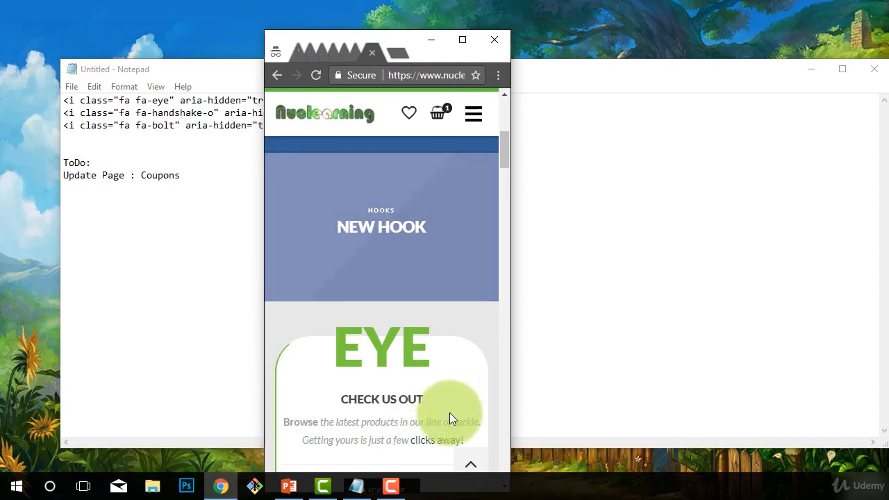
{"action": "scroll", "coordinate": [452, 412], "scroll_direction": "up", "scroll_amount": 2}
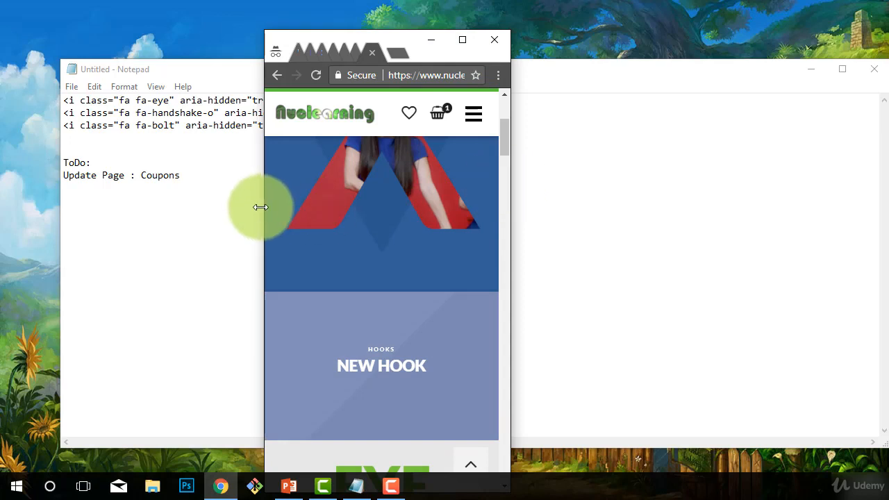
{"action": "left_click_drag", "start_coordinate": [260, 207], "coordinate": [17, 213]}
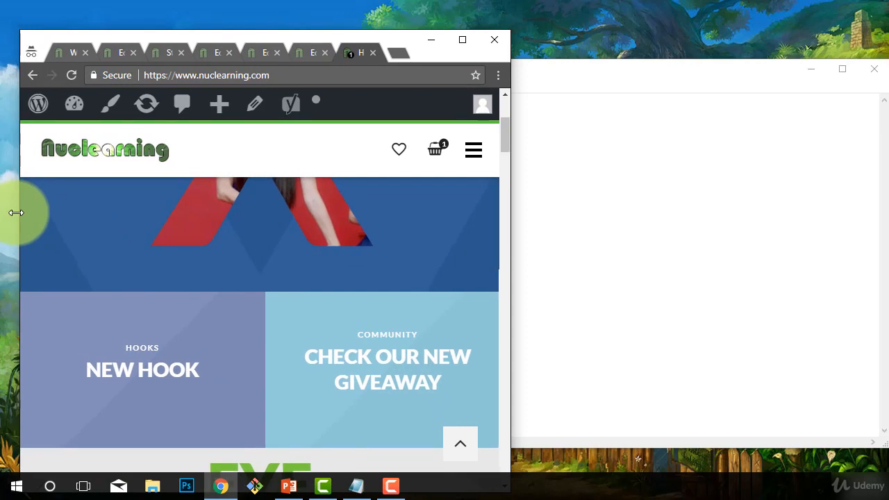
Step: Maximize the browser window and examine the banner tiles and call-to-action blocks at full width
{"action": "left_click", "coordinate": [462, 39]}
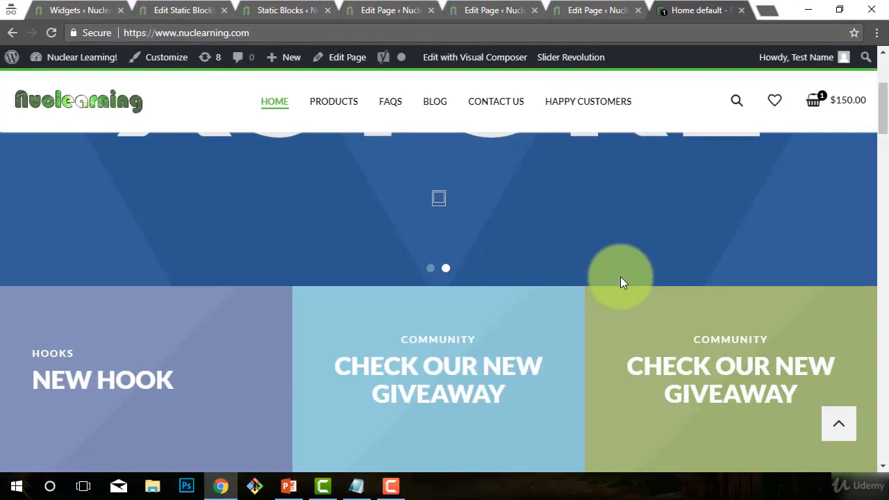
{"action": "scroll", "coordinate": [620, 276], "scroll_direction": "down", "scroll_amount": 2}
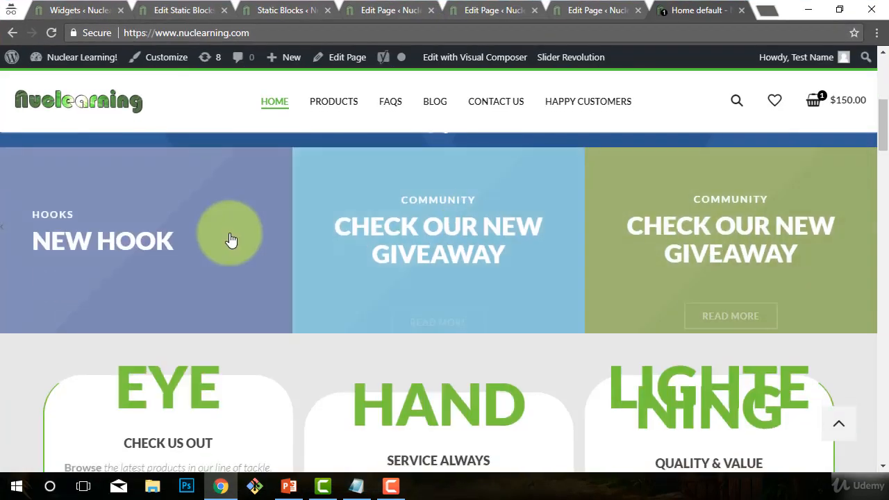
{"action": "scroll", "coordinate": [667, 243], "scroll_direction": "up", "scroll_amount": 1}
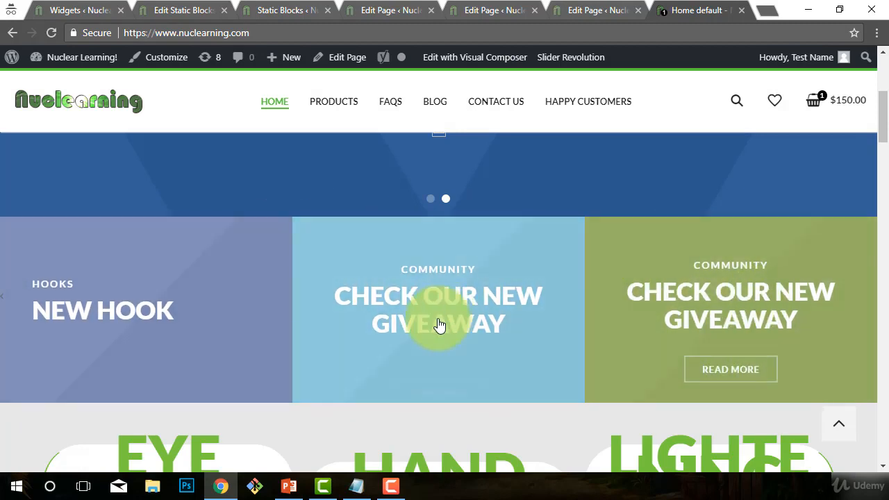
{"action": "scroll", "coordinate": [410, 316], "scroll_direction": "down", "scroll_amount": 2}
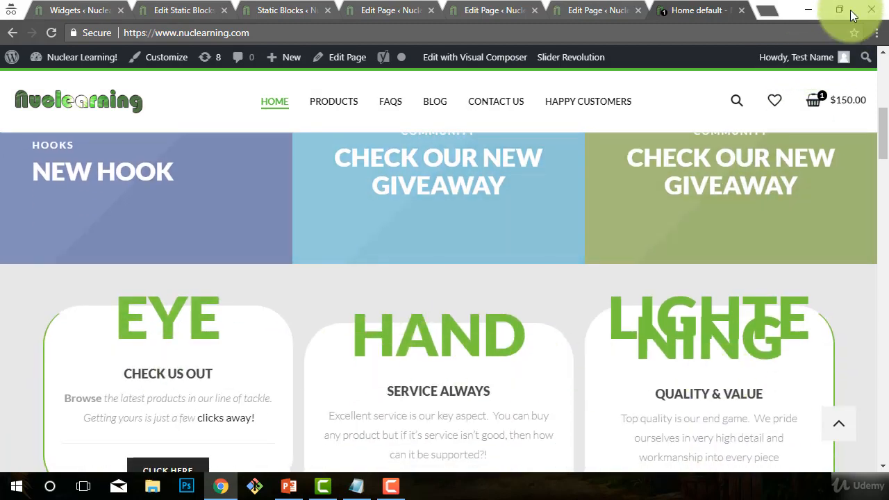
Step: Narrow the browser window to phone width and examine how the call-to-action blocks, products and banner tile stack
{"action": "left_click", "coordinate": [840, 9]}
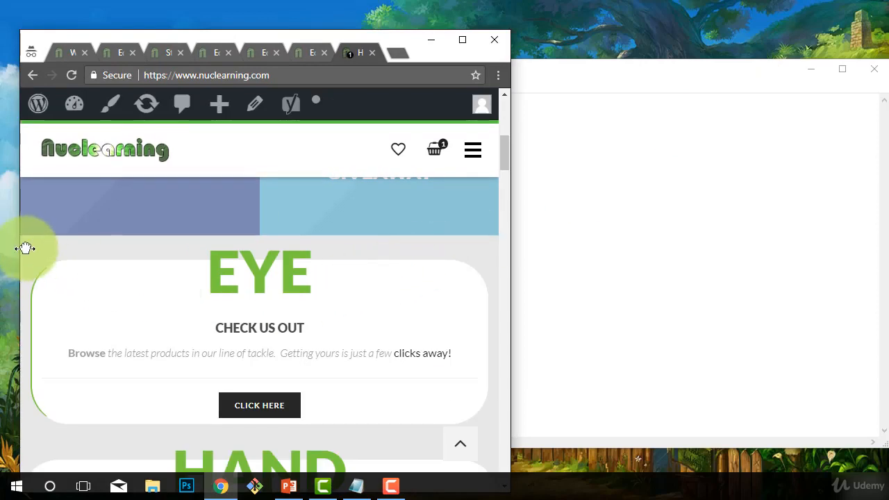
{"action": "left_click_drag", "start_coordinate": [18, 248], "coordinate": [265, 226]}
{"action": "scroll", "coordinate": [396, 280], "scroll_direction": "down", "scroll_amount": 4}
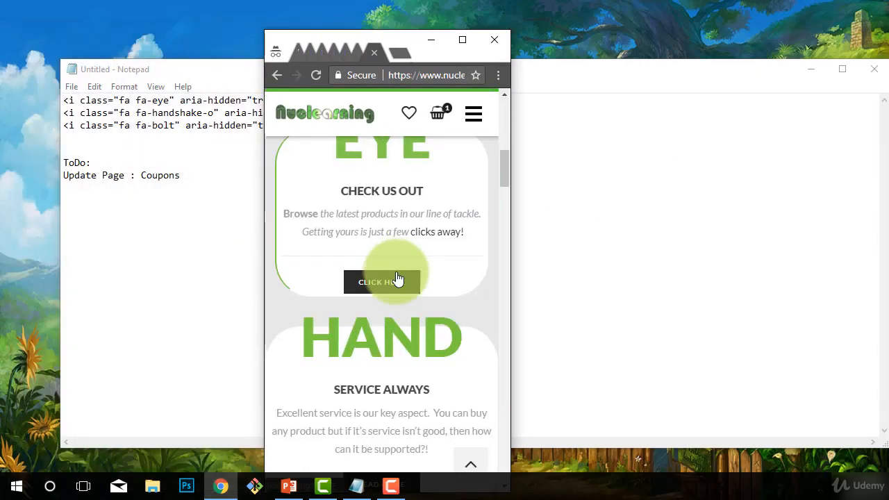
{"action": "scroll", "coordinate": [394, 277], "scroll_direction": "down", "scroll_amount": 6}
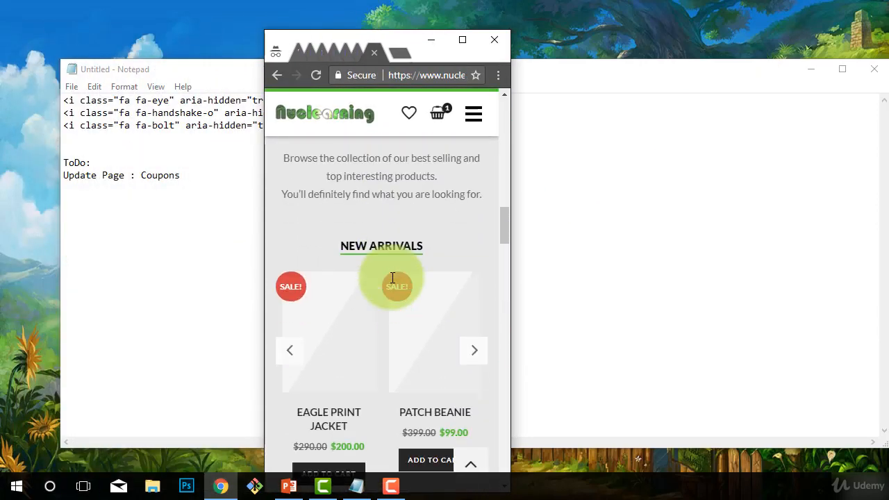
{"action": "scroll", "coordinate": [393, 278], "scroll_direction": "up", "scroll_amount": 6}
{"action": "scroll", "coordinate": [392, 278], "scroll_direction": "up", "scroll_amount": 8}
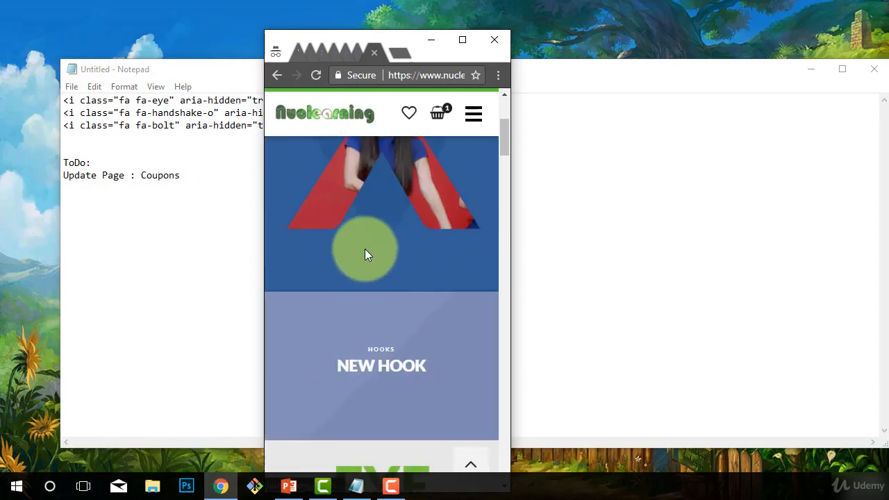
Step: Restore the full-width view, recheck the home page's banner tiles and return to the Coupons page editor
{"action": "left_click", "coordinate": [462, 40]}
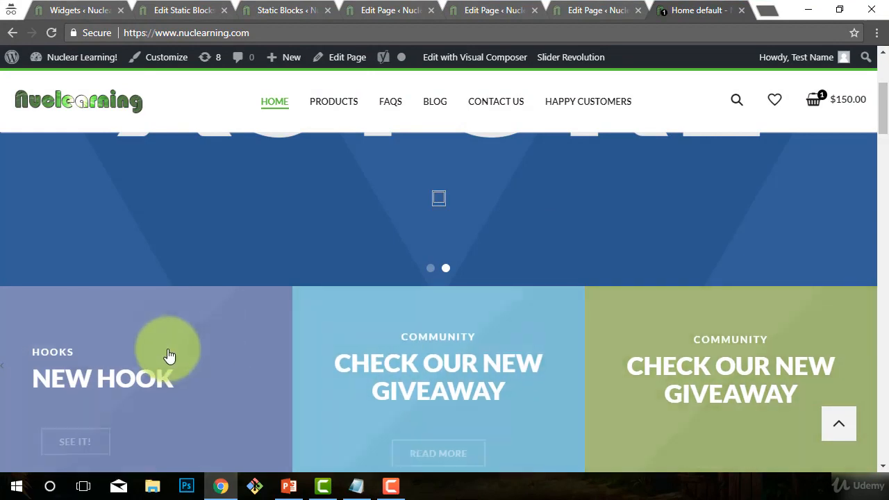
{"action": "scroll", "coordinate": [421, 364], "scroll_direction": "down", "scroll_amount": 2}
{"action": "scroll", "coordinate": [420, 363], "scroll_direction": "up", "scroll_amount": 2}
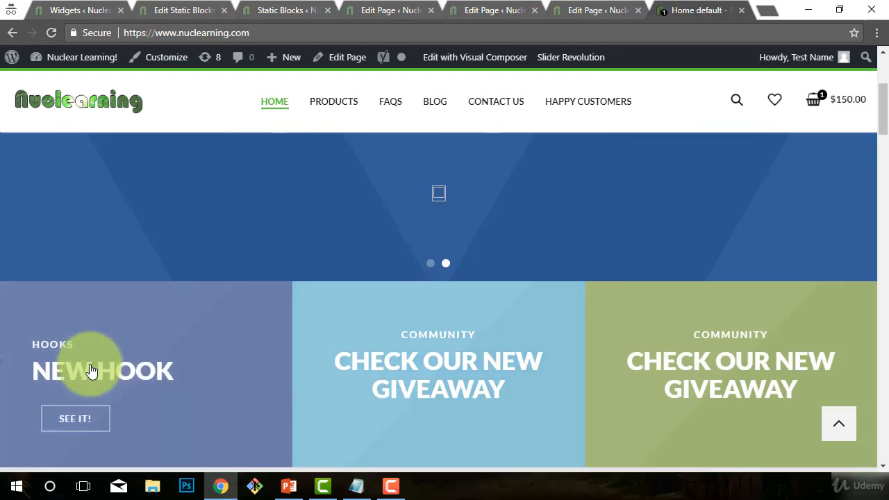
{"action": "scroll", "coordinate": [548, 244], "scroll_direction": "down", "scroll_amount": 1}
{"action": "scroll", "coordinate": [624, 356], "scroll_direction": "up", "scroll_amount": 2}
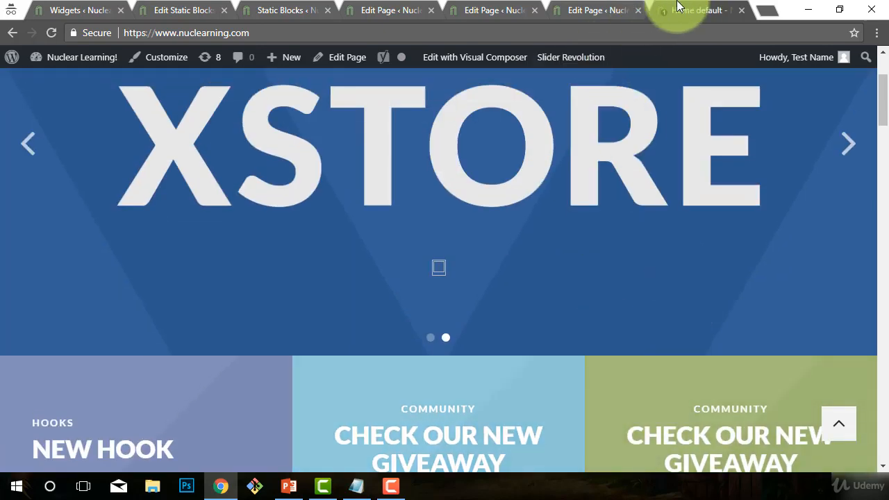
{"action": "left_click", "coordinate": [583, 10]}
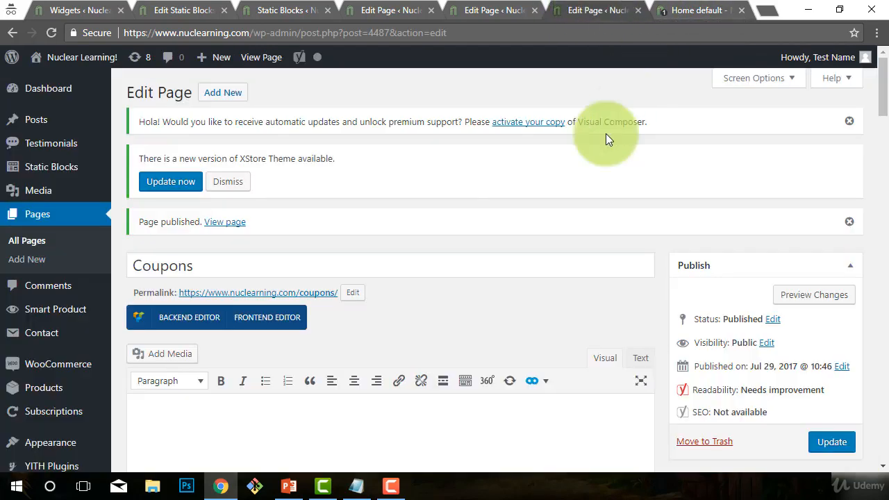
Step: Return to the Home default page editor, open the first banner's settings and examine its text, link, alignment and design options
{"action": "left_click", "coordinate": [489, 10]}
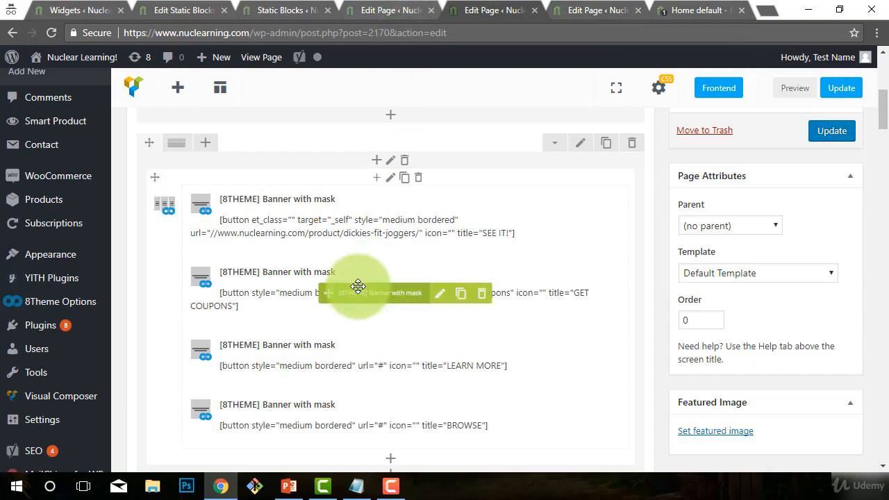
{"action": "scroll", "coordinate": [360, 287], "scroll_direction": "down", "scroll_amount": 1}
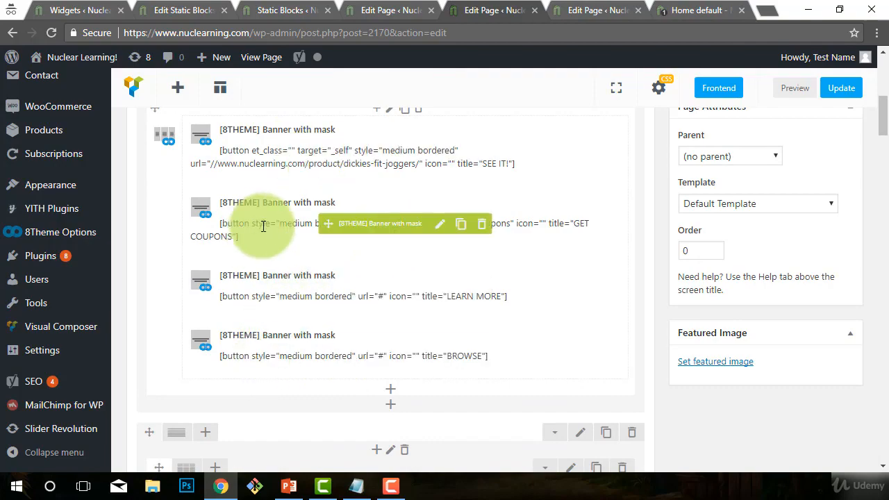
{"action": "scroll", "coordinate": [332, 269], "scroll_direction": "up", "scroll_amount": 1}
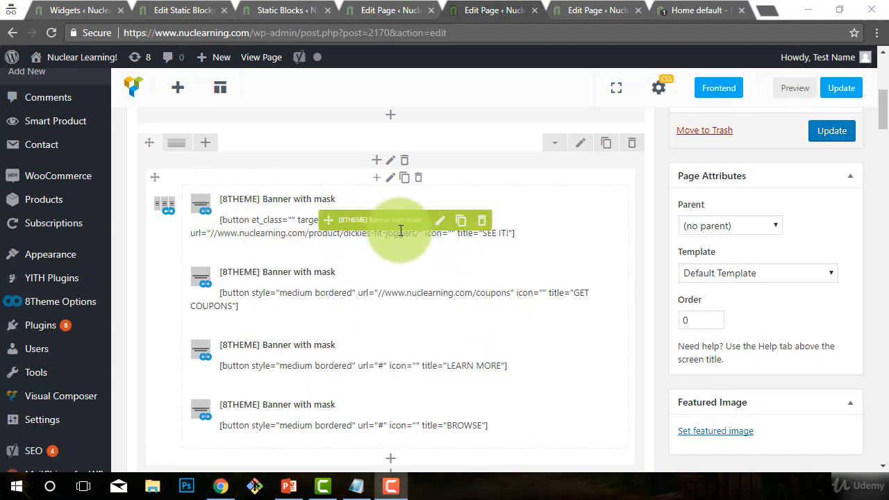
{"action": "left_click", "coordinate": [440, 222]}
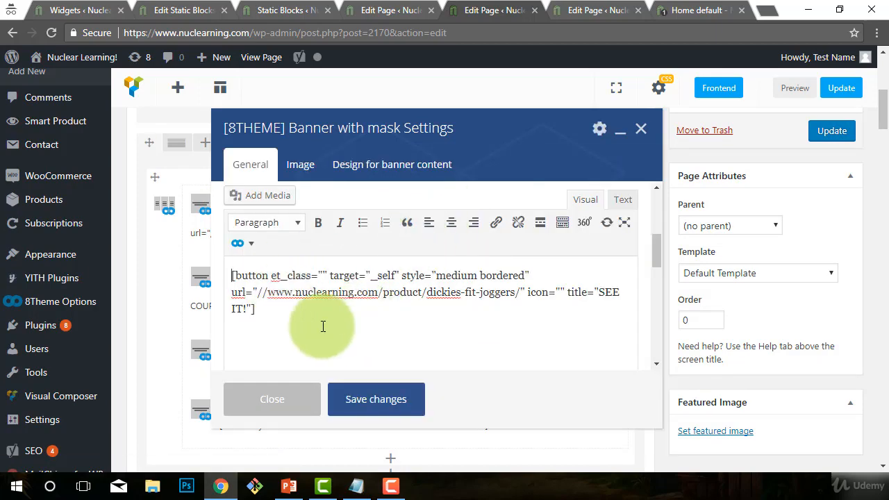
{"action": "scroll", "coordinate": [336, 306], "scroll_direction": "up", "scroll_amount": 5}
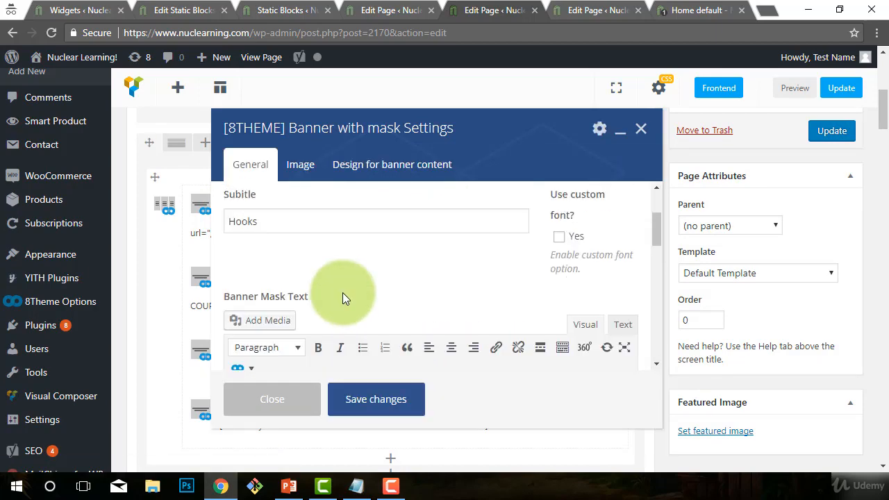
{"action": "scroll", "coordinate": [350, 326], "scroll_direction": "down", "scroll_amount": 10}
{"action": "scroll", "coordinate": [351, 320], "scroll_direction": "down", "scroll_amount": 5}
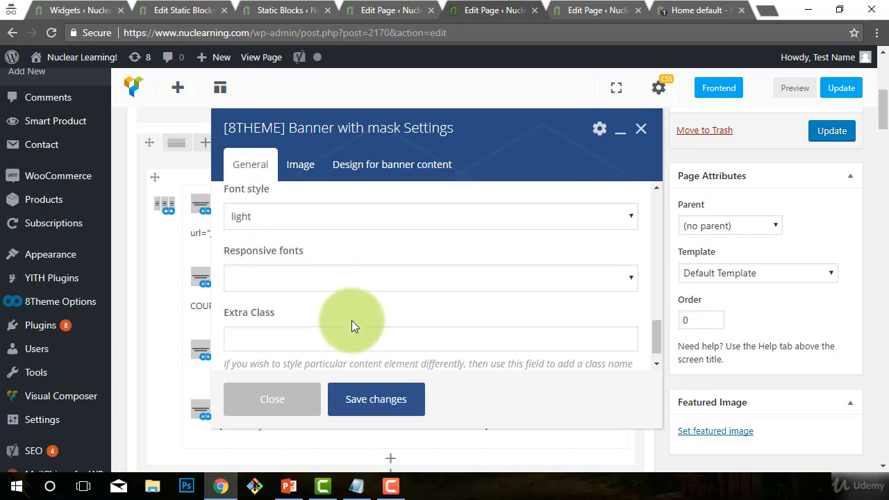
{"action": "scroll", "coordinate": [352, 320], "scroll_direction": "up", "scroll_amount": 6}
{"action": "scroll", "coordinate": [353, 320], "scroll_direction": "up", "scroll_amount": 4}
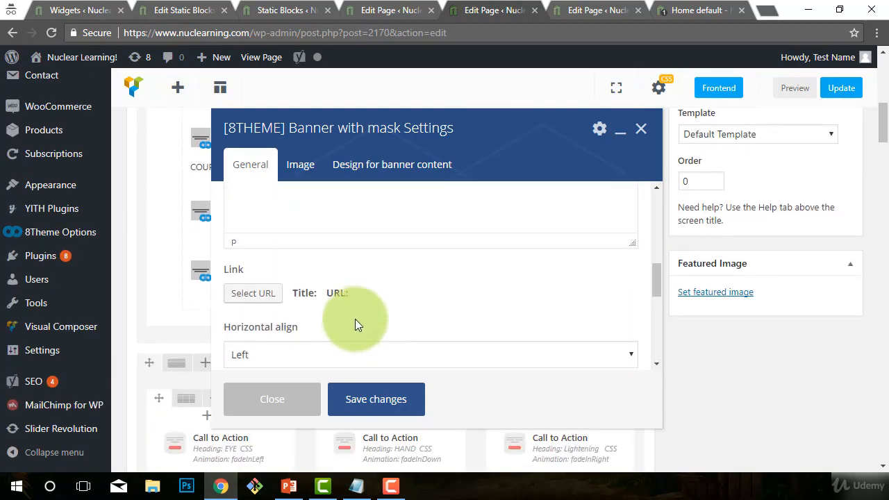
{"action": "scroll", "coordinate": [355, 319], "scroll_direction": "down", "scroll_amount": 5}
{"action": "scroll", "coordinate": [355, 319], "scroll_direction": "down", "scroll_amount": 6}
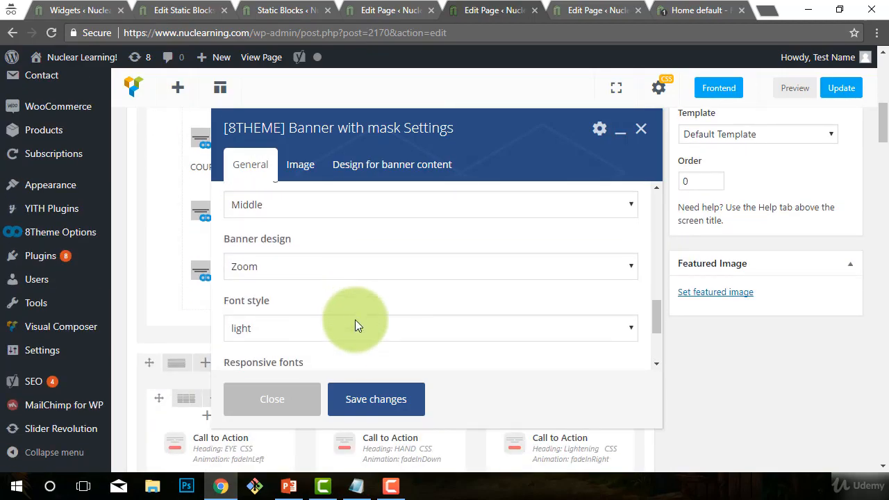
{"action": "scroll", "coordinate": [356, 319], "scroll_direction": "up", "scroll_amount": 10}
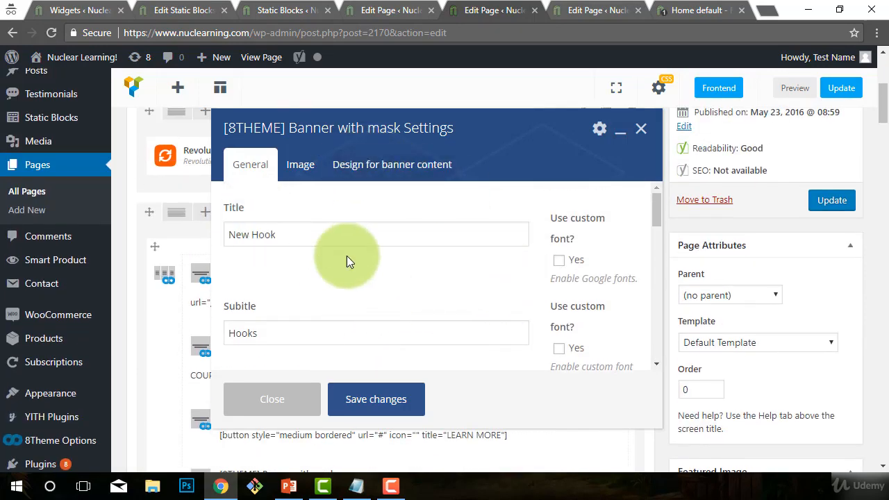
Step: Open the New Hook banner's image selection in the media library and check the dimensions of blog-placeholder.jpg
{"action": "left_click", "coordinate": [297, 169]}
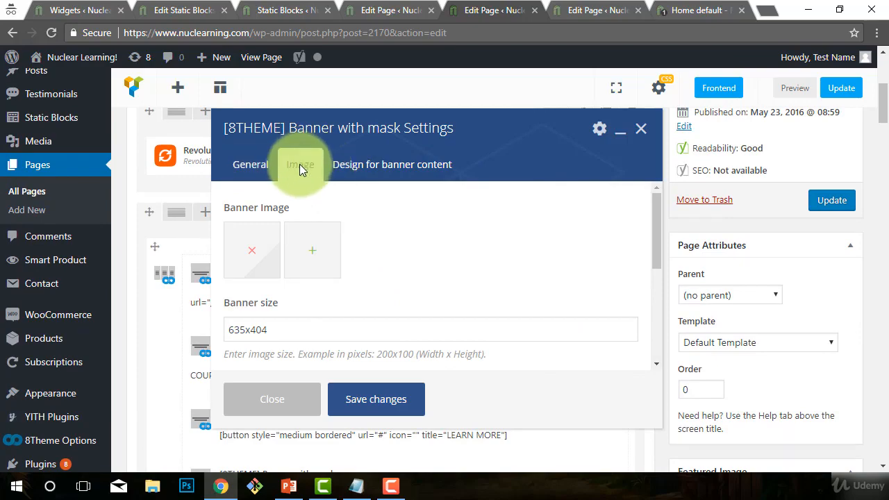
{"action": "scroll", "coordinate": [397, 300], "scroll_direction": "up", "scroll_amount": 1}
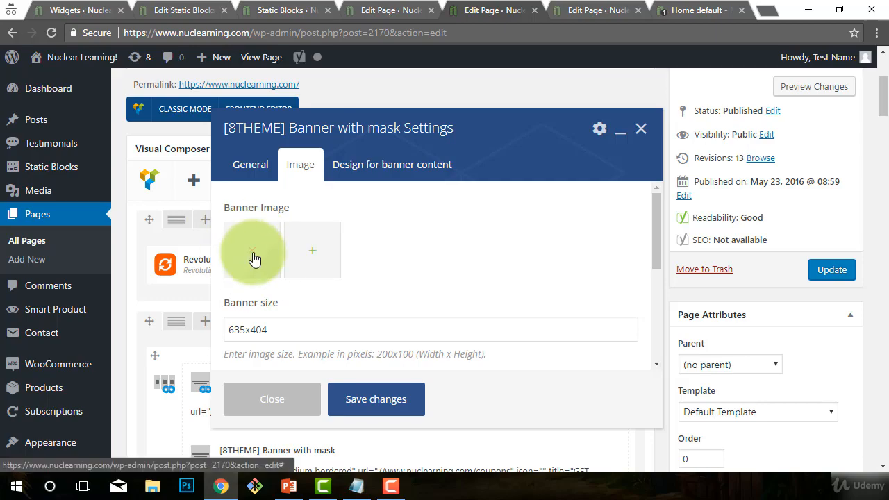
{"action": "left_click", "coordinate": [292, 277]}
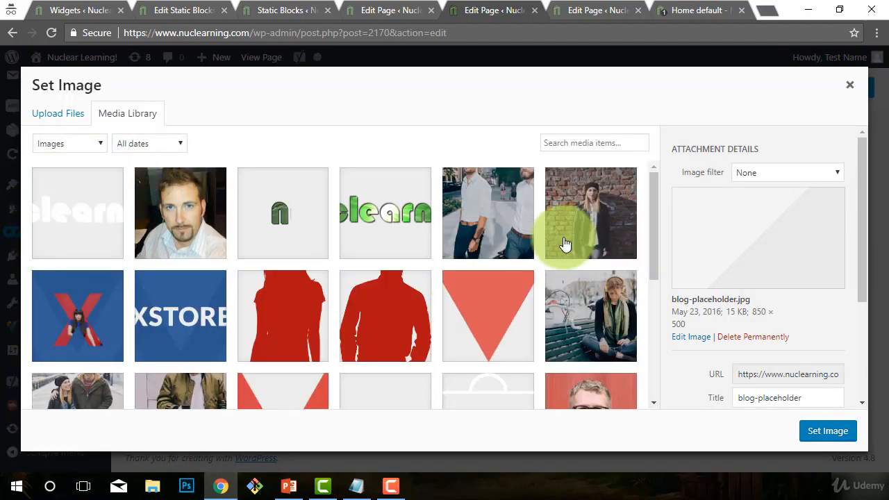
{"action": "scroll", "coordinate": [486, 299], "scroll_direction": "down", "scroll_amount": 5}
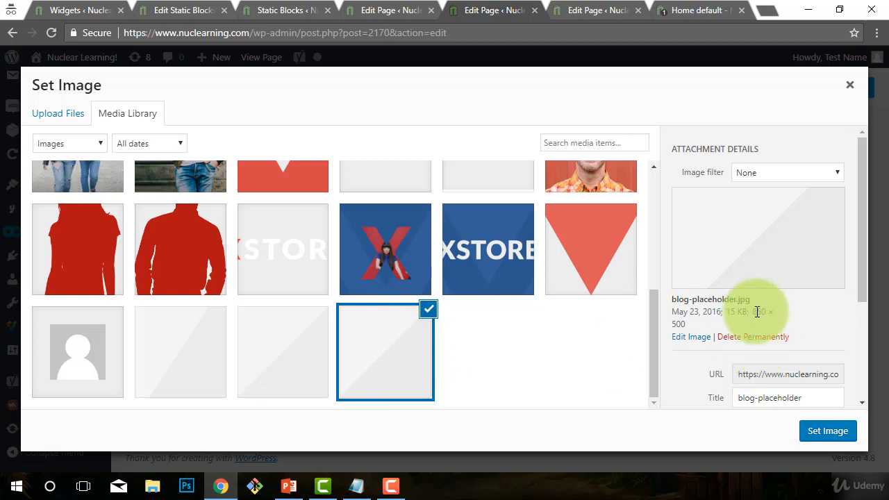
{"action": "left_click_drag", "start_coordinate": [757, 312], "coordinate": [677, 324]}
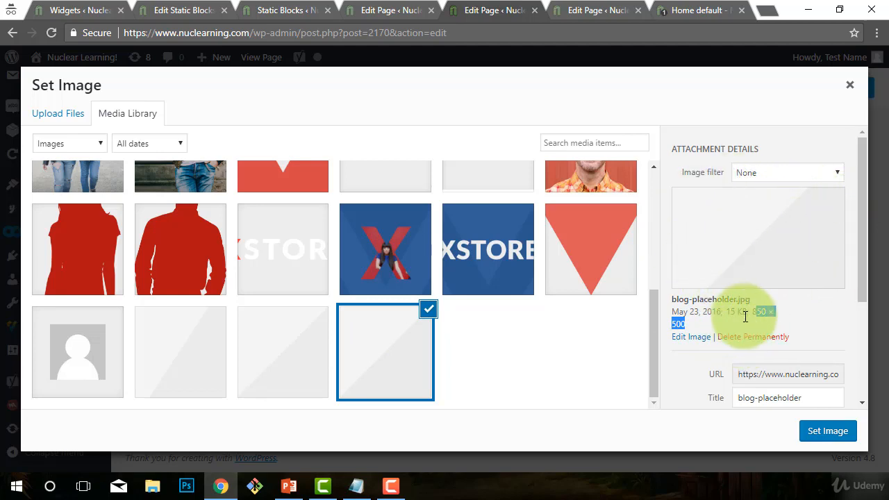
{"action": "left_click_drag", "start_coordinate": [754, 315], "coordinate": [764, 319]}
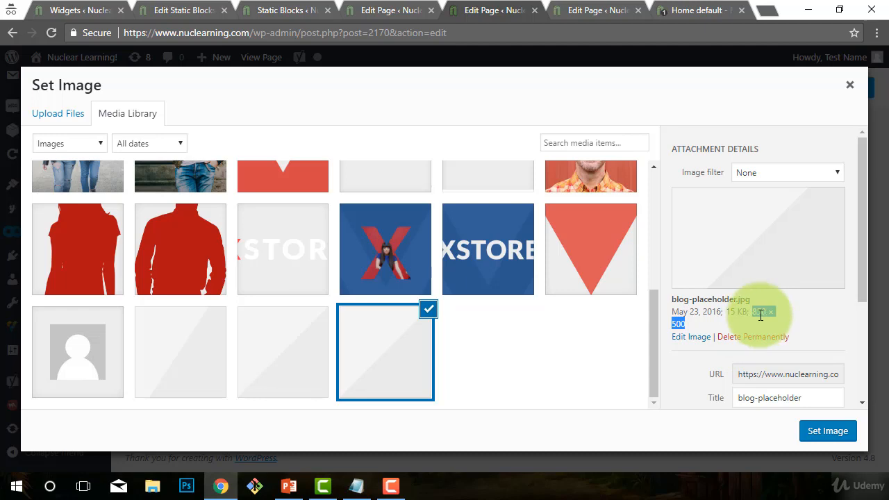
Step: Check the banner tiles on the live home page, close the Coupons page editor and return to the banner image selection
{"action": "left_click", "coordinate": [701, 11]}
{"action": "scroll", "coordinate": [289, 307], "scroll_direction": "down", "scroll_amount": 3}
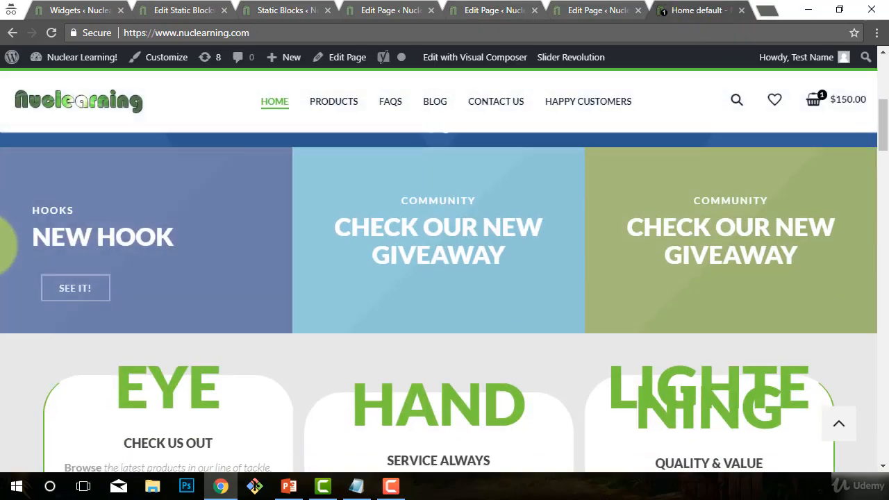
{"action": "left_click", "coordinate": [573, 9]}
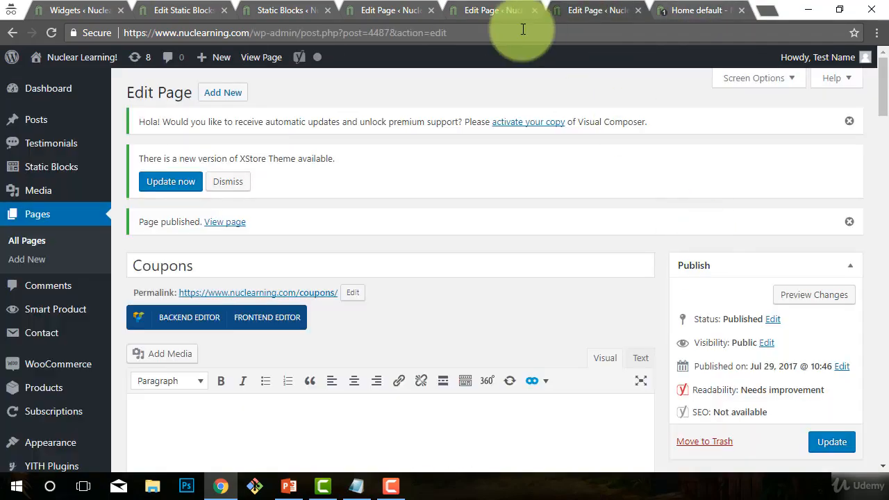
{"action": "left_click", "coordinate": [639, 10]}
{"action": "left_click", "coordinate": [486, 11]}
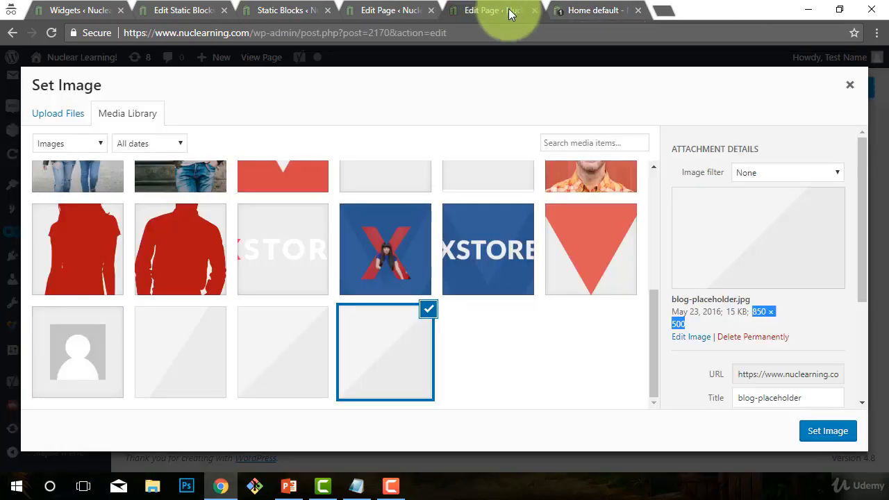
Step: Review the placeholder's dimensions and set the 850 × 500 fishinghook.jpg as the New Hook tile's banner image
{"action": "scroll", "coordinate": [706, 357], "scroll_direction": "down", "scroll_amount": 1}
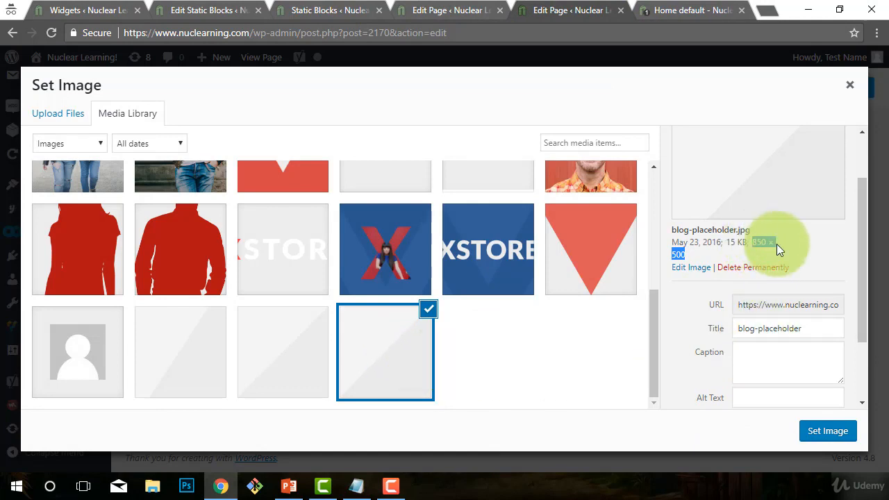
{"action": "left_click", "coordinate": [696, 255]}
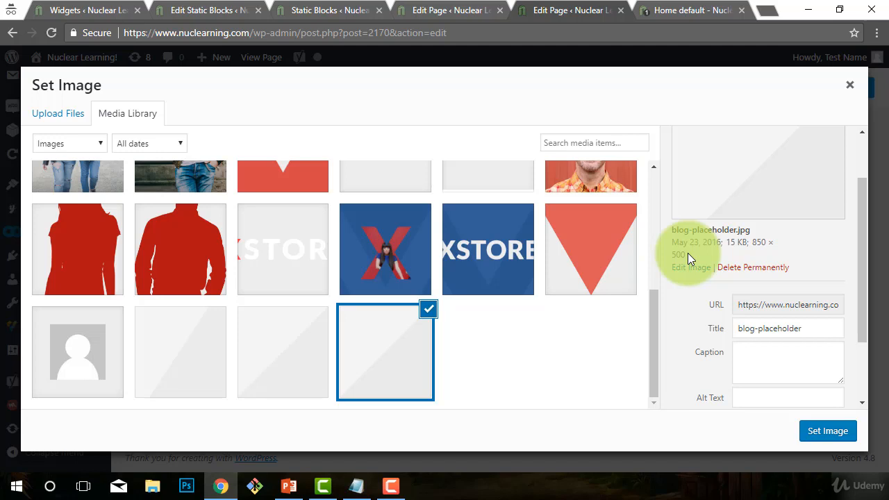
{"action": "mouse_move", "coordinate": [687, 253]}
{"action": "left_mouse_down"}
{"action": "mouse_move", "coordinate": [746, 238]}
{"action": "mouse_move", "coordinate": [683, 255]}
{"action": "mouse_move", "coordinate": [713, 261]}
{"action": "mouse_move", "coordinate": [703, 256]}
{"action": "left_mouse_up"}
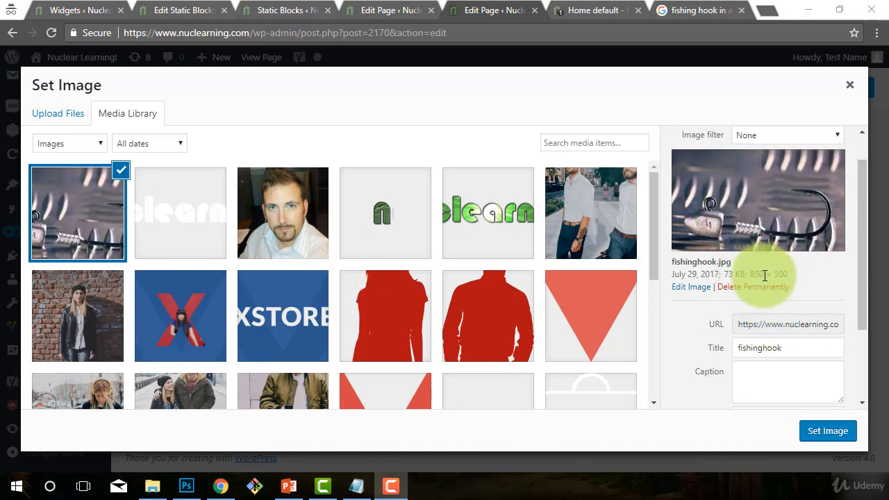
{"action": "left_click", "coordinate": [828, 431]}
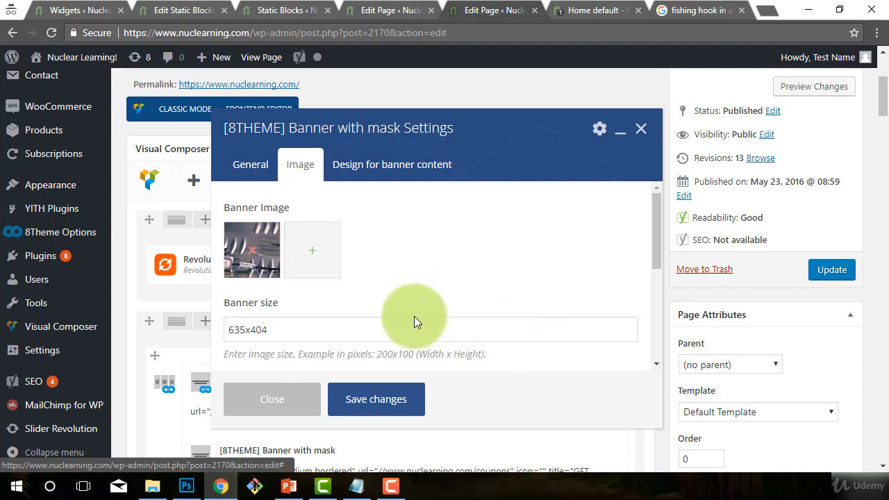
Step: Save the New Hook banner's settings and update the Home default page
{"action": "scroll", "coordinate": [445, 323], "scroll_direction": "down", "scroll_amount": 1}
{"action": "scroll", "coordinate": [528, 341], "scroll_direction": "down", "scroll_amount": 1}
{"action": "scroll", "coordinate": [530, 340], "scroll_direction": "up", "scroll_amount": 1}
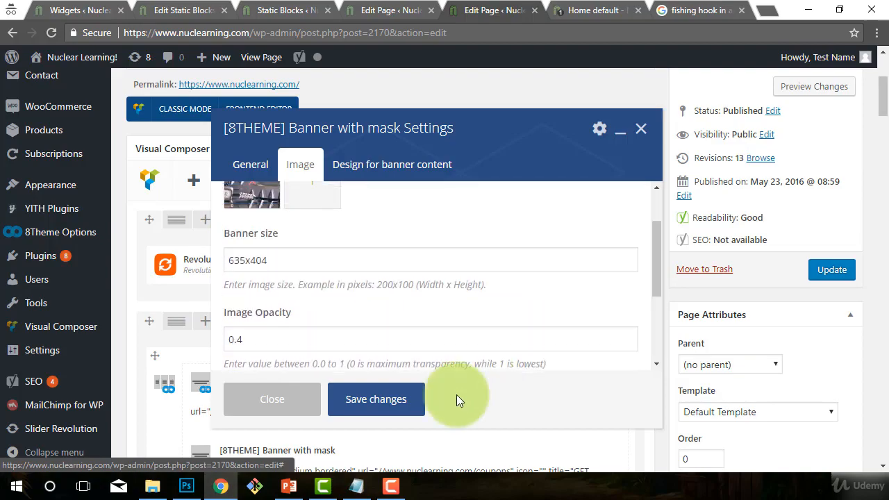
{"action": "left_click", "coordinate": [370, 401]}
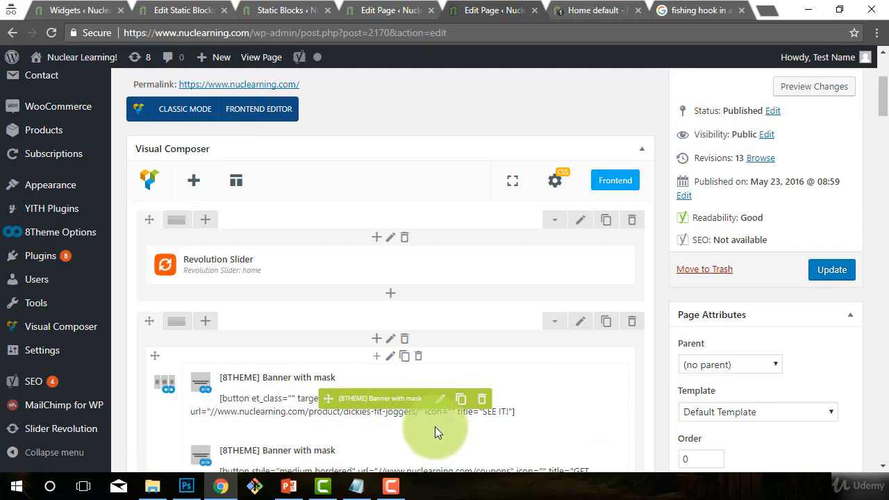
{"action": "scroll", "coordinate": [570, 340], "scroll_direction": "down", "scroll_amount": 2}
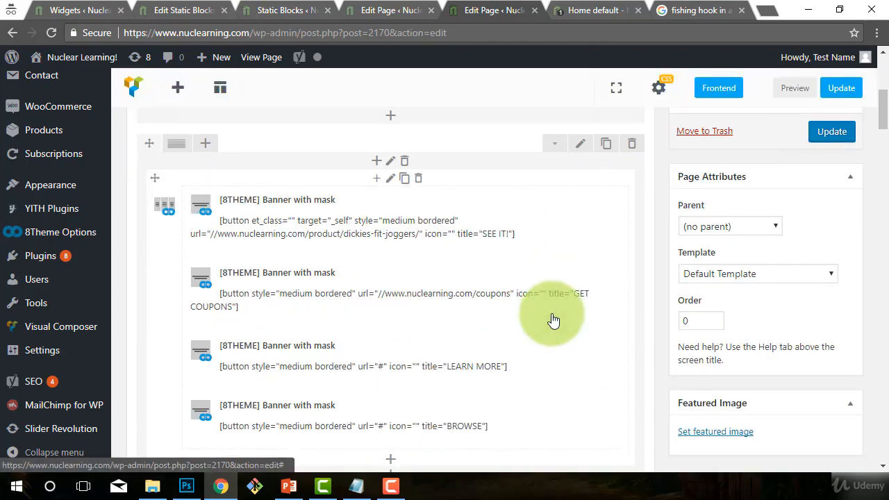
{"action": "scroll", "coordinate": [625, 326], "scroll_direction": "up", "scroll_amount": 1}
{"action": "left_click", "coordinate": [823, 201]}
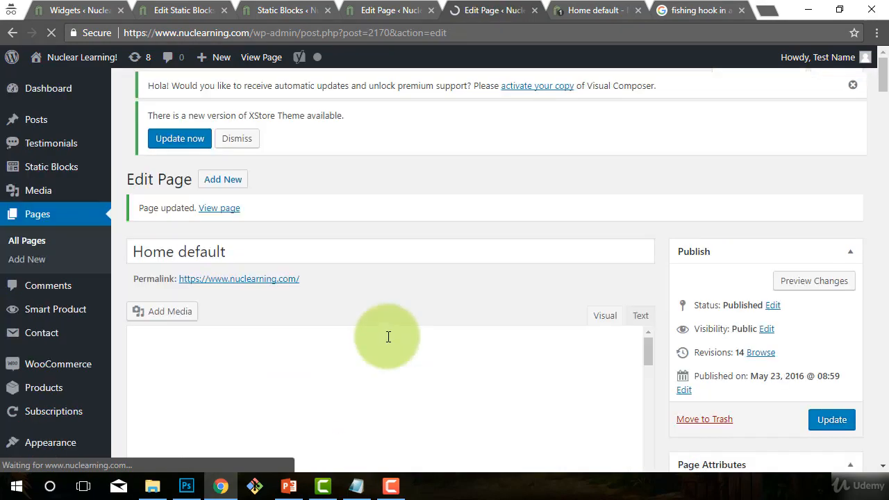
Step: Reload the live home page and examine the New Hook, coupon and Free Line banner tiles
{"action": "scroll", "coordinate": [386, 319], "scroll_direction": "down", "scroll_amount": 5}
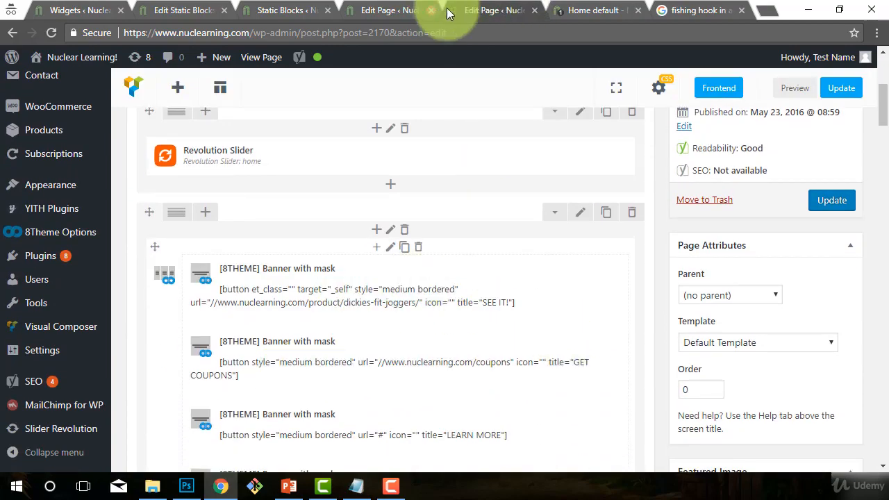
{"action": "left_click", "coordinate": [590, 10]}
{"action": "left_click", "coordinate": [256, 32]}
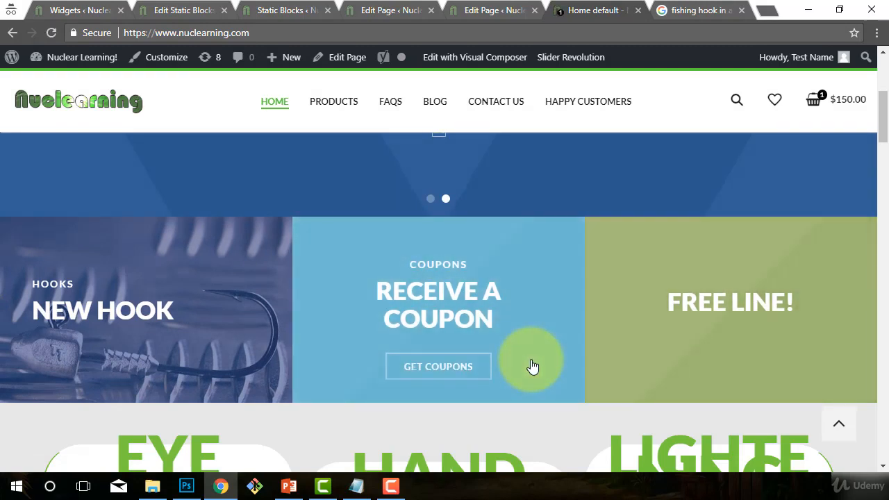
{"action": "scroll", "coordinate": [532, 366], "scroll_direction": "up", "scroll_amount": 1}
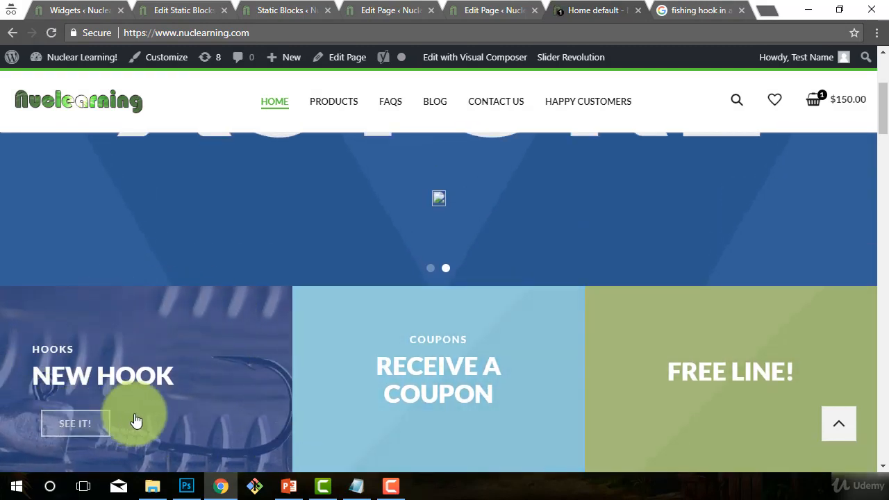
{"action": "scroll", "coordinate": [137, 421], "scroll_direction": "down", "scroll_amount": 1}
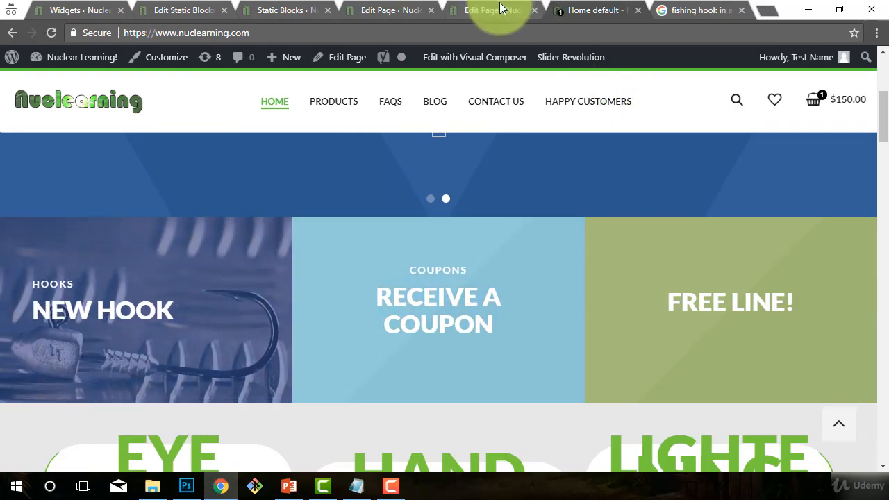
Step: Open the New Hook banner's image settings in the Home default page editor and clear its background color
{"action": "left_click", "coordinate": [500, 9]}
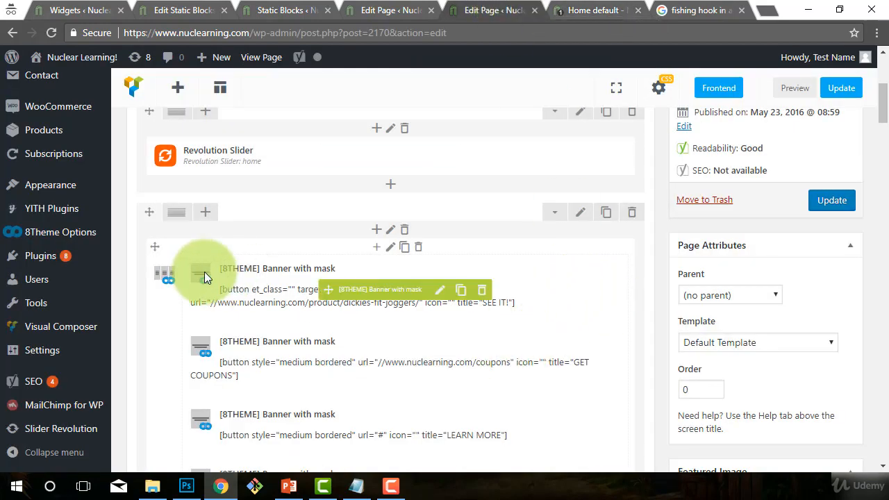
{"action": "left_click", "coordinate": [440, 290]}
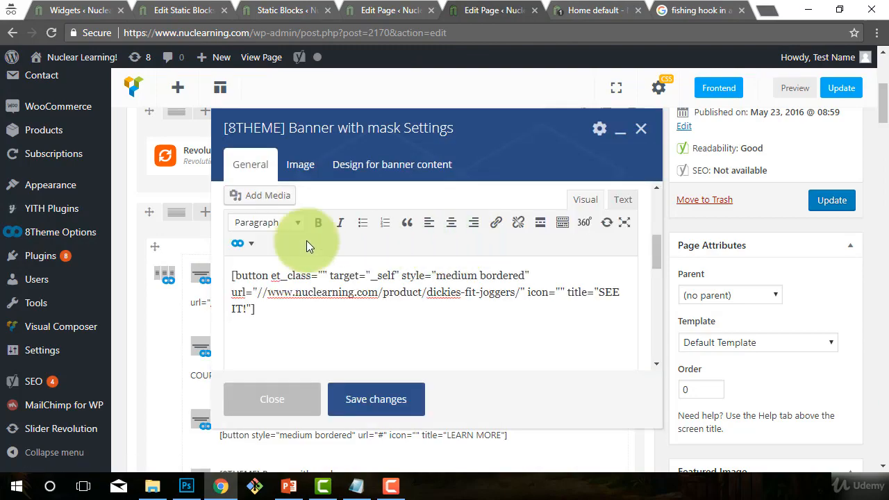
{"action": "left_click", "coordinate": [309, 169]}
{"action": "scroll", "coordinate": [464, 269], "scroll_direction": "down", "scroll_amount": 3}
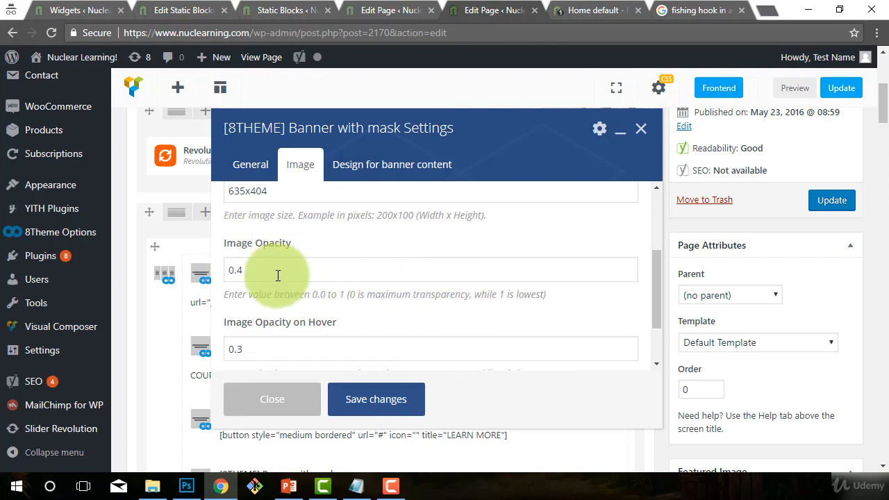
{"action": "scroll", "coordinate": [327, 355], "scroll_direction": "down", "scroll_amount": 4}
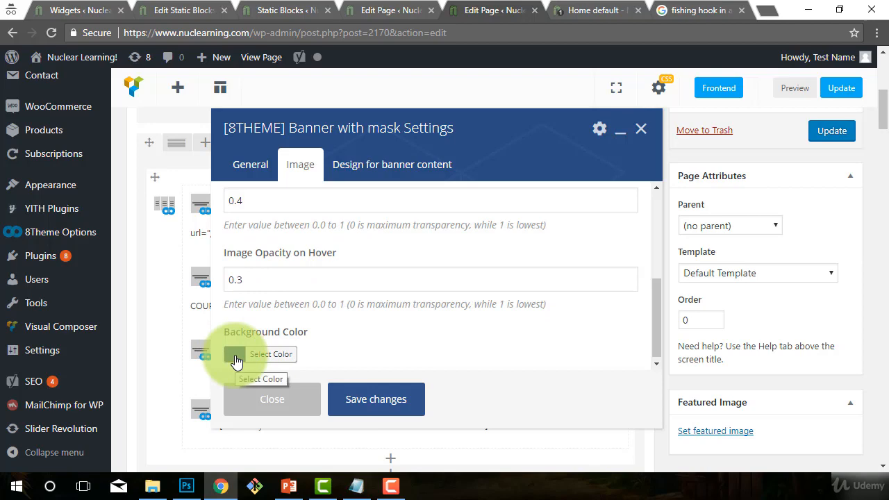
{"action": "left_click", "coordinate": [237, 362]}
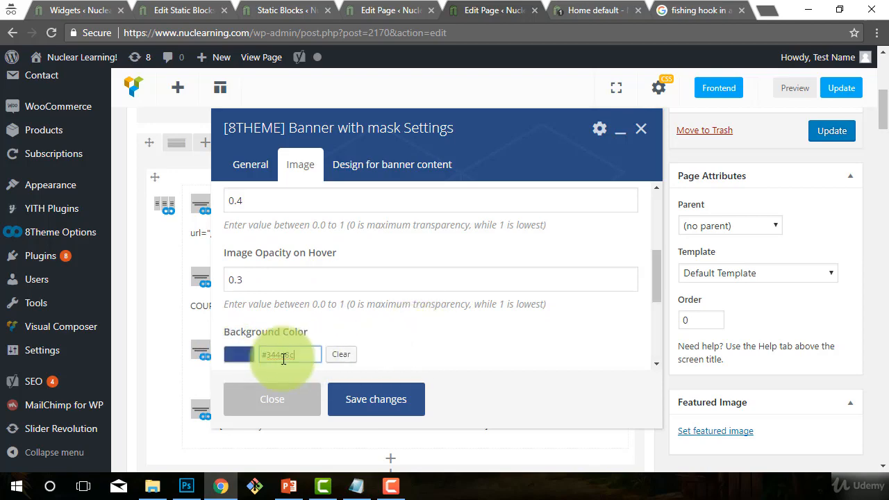
{"action": "left_click", "coordinate": [248, 359]}
{"action": "left_click", "coordinate": [264, 359]}
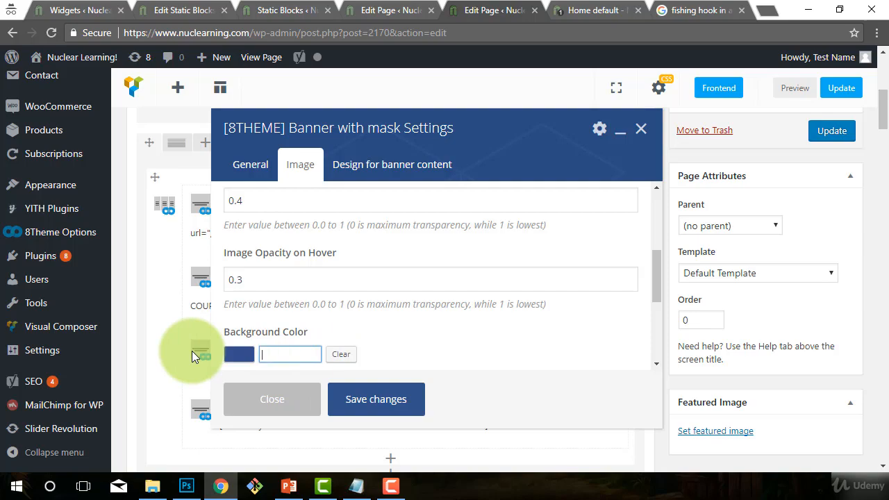
{"action": "left_click", "coordinate": [312, 304]}
{"action": "left_click", "coordinate": [239, 360]}
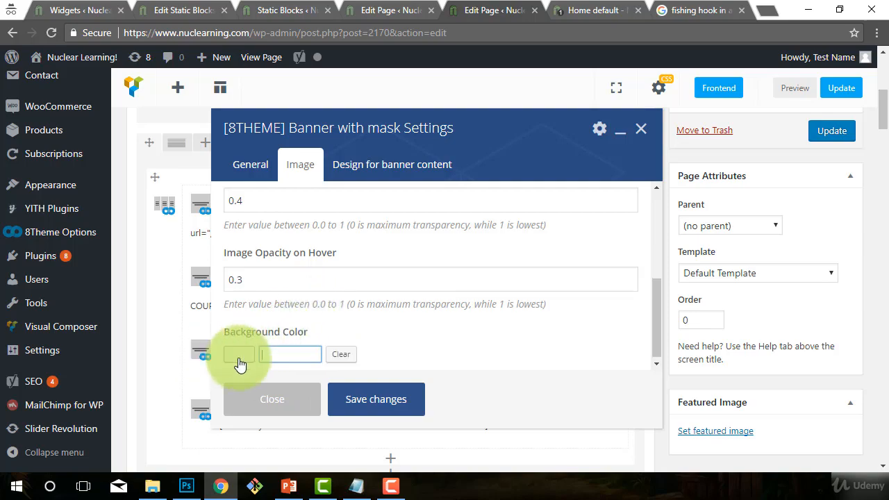
{"action": "left_click", "coordinate": [310, 355]}
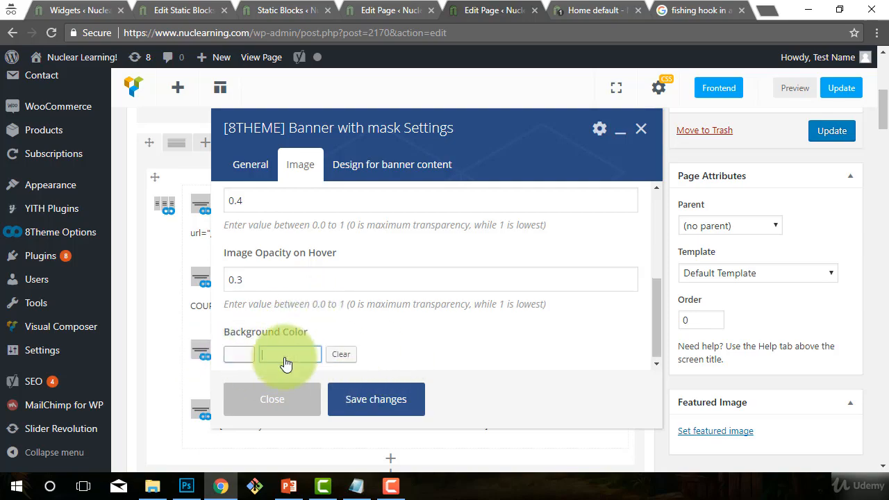
{"action": "left_click", "coordinate": [239, 356]}
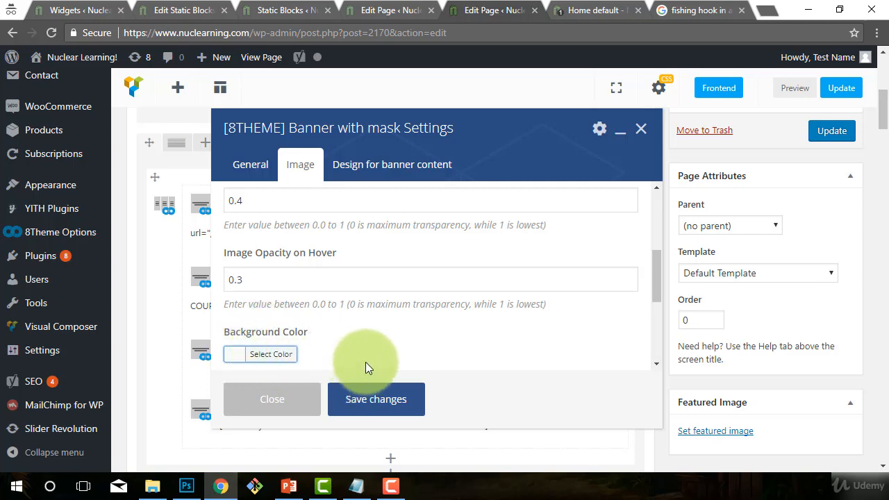
{"action": "left_click", "coordinate": [268, 358]}
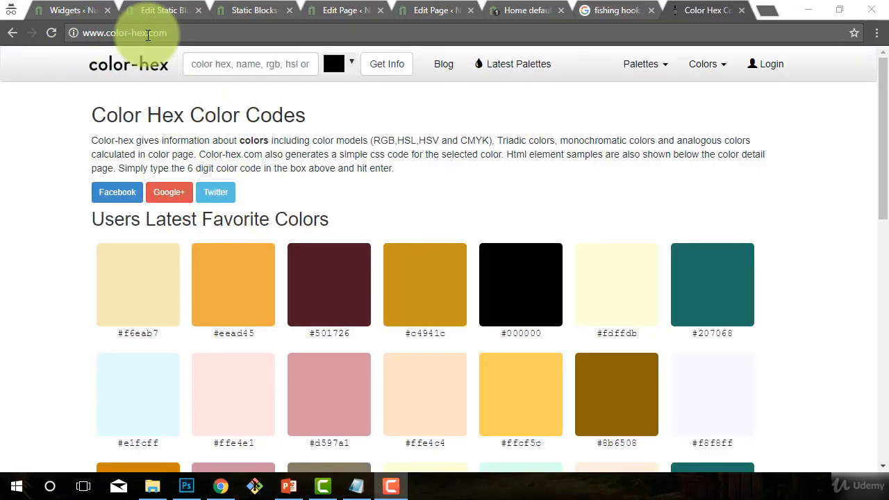
Step: On color-hex.com, look up the gray 808080 and pick the lighter shade a39f9f with the color picker
{"action": "left_click", "coordinate": [237, 61]}
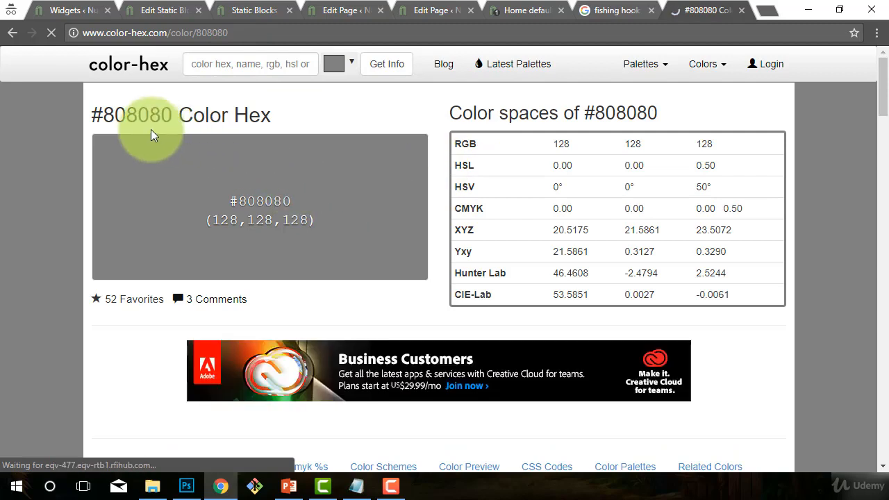
{"action": "scroll", "coordinate": [306, 104], "scroll_direction": "down", "scroll_amount": 1}
{"action": "scroll", "coordinate": [334, 91], "scroll_direction": "up", "scroll_amount": 1}
{"action": "left_click", "coordinate": [351, 62]}
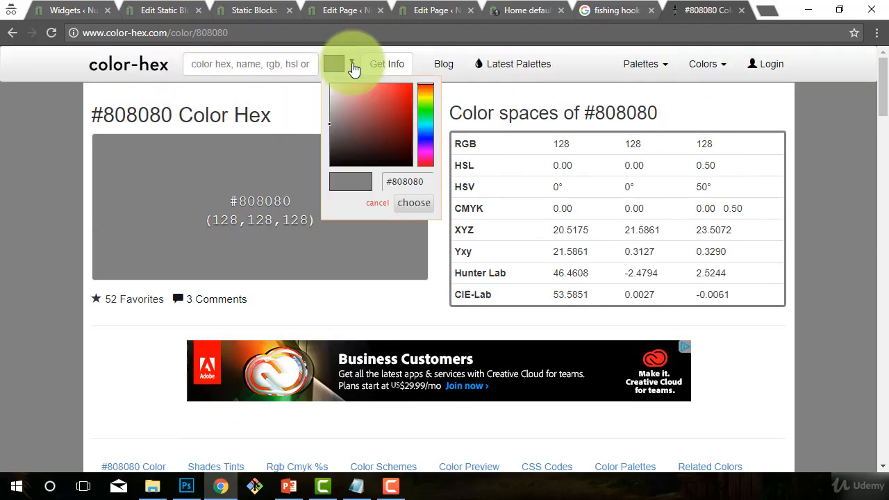
{"action": "left_click", "coordinate": [333, 111]}
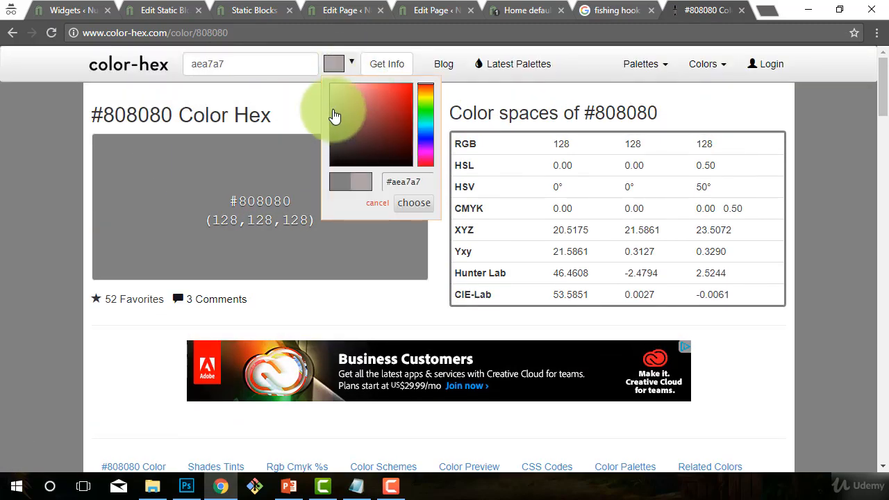
{"action": "left_click_drag", "start_coordinate": [334, 117], "coordinate": [351, 115]}
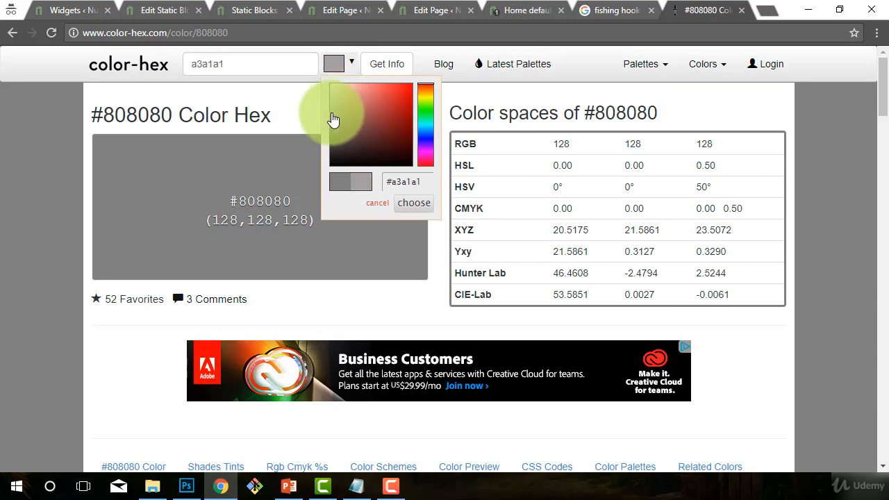
{"action": "left_click", "coordinate": [179, 74]}
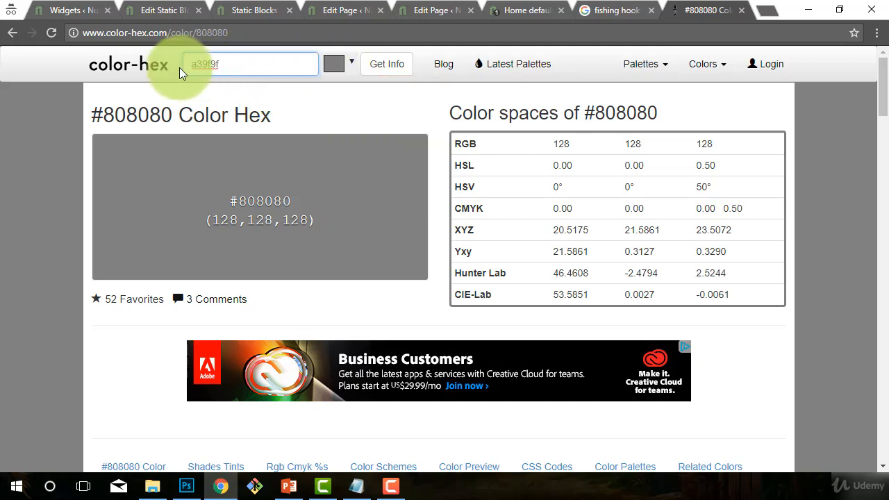
Step: Copy the a39f9f code and set the New Hook banner's background color to #a39f9f
{"action": "left_click_drag", "start_coordinate": [229, 62], "coordinate": [184, 62]}
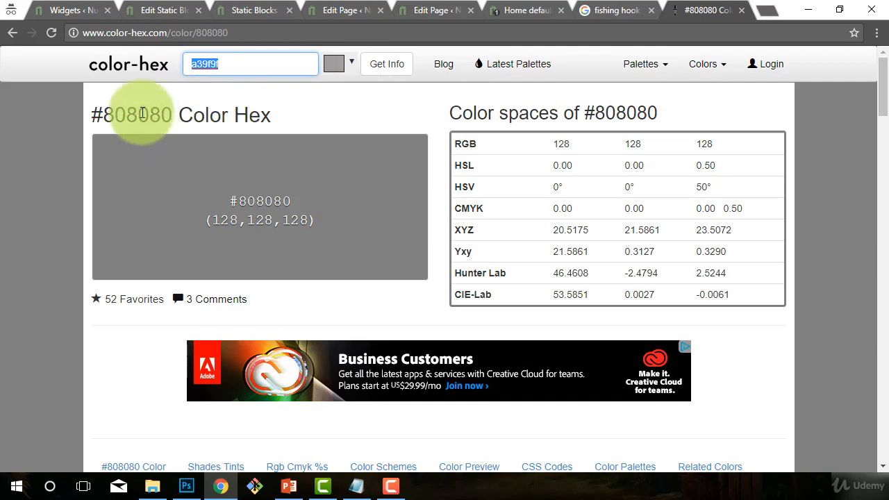
{"action": "left_click_drag", "start_coordinate": [106, 115], "coordinate": [173, 108]}
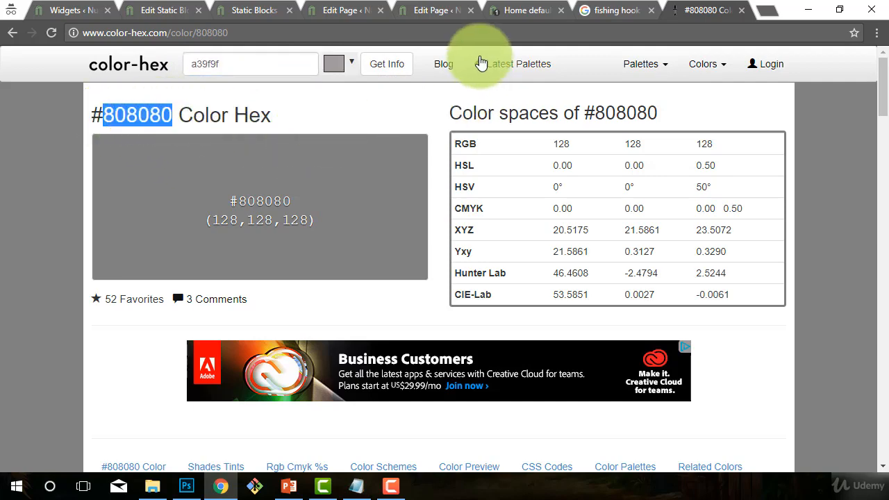
{"action": "left_click", "coordinate": [427, 10]}
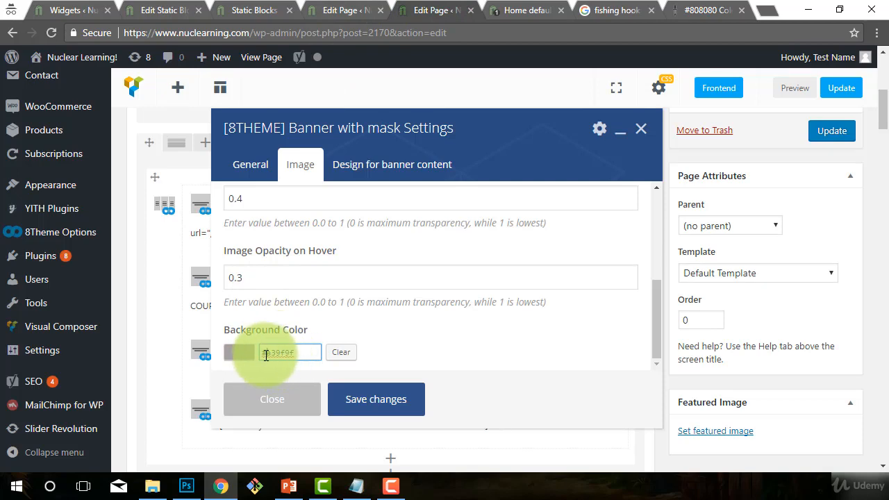
Step: Set the New Hook banner's image opacity to 0.6 and save the banner settings
{"action": "scroll", "coordinate": [363, 318], "scroll_direction": "up", "scroll_amount": 1}
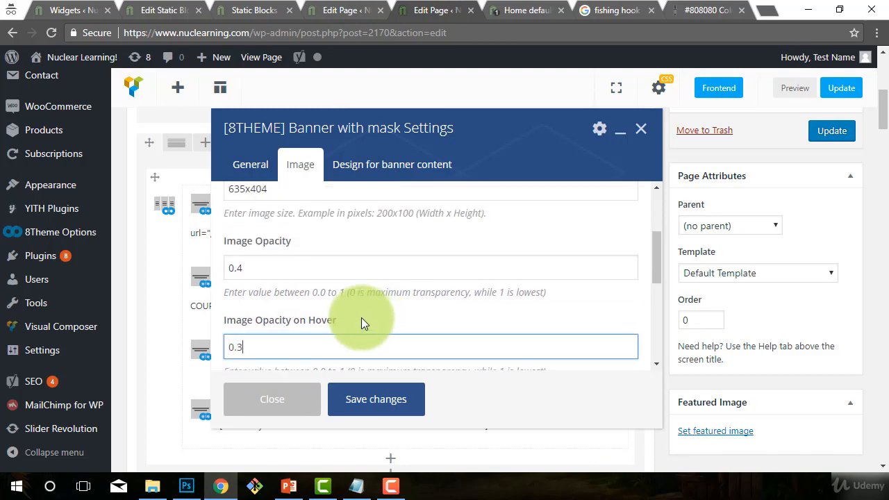
{"action": "left_click", "coordinate": [336, 267]}
{"action": "scroll", "coordinate": [318, 264], "scroll_direction": "up", "scroll_amount": 1}
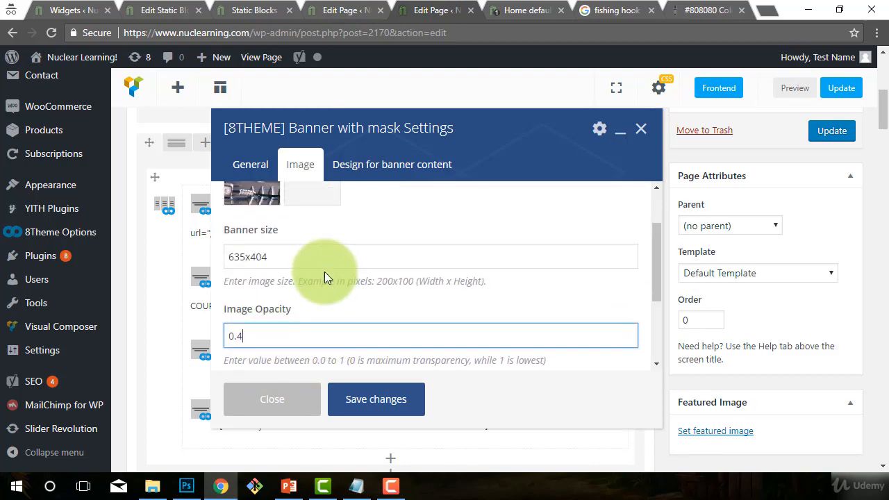
{"action": "scroll", "coordinate": [324, 276], "scroll_direction": "down", "scroll_amount": 2}
{"action": "scroll", "coordinate": [322, 272], "scroll_direction": "up", "scroll_amount": 1}
{"action": "scroll", "coordinate": [323, 274], "scroll_direction": "down", "scroll_amount": 1}
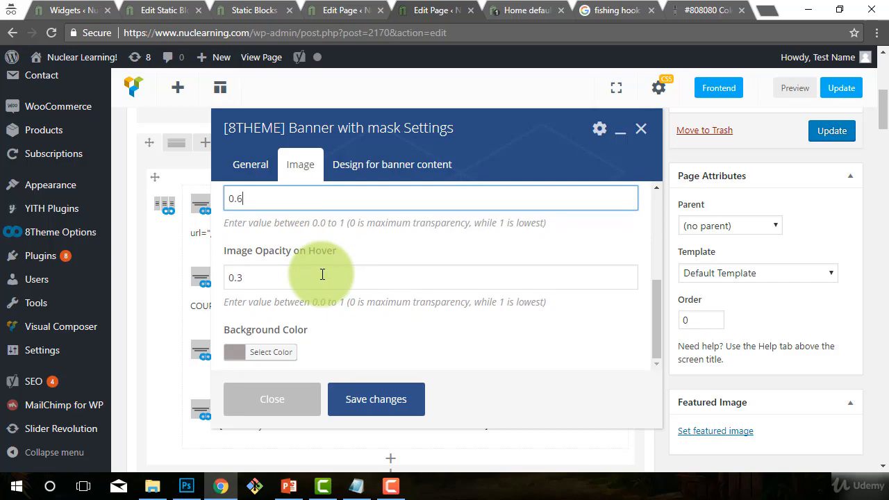
{"action": "left_click", "coordinate": [380, 391]}
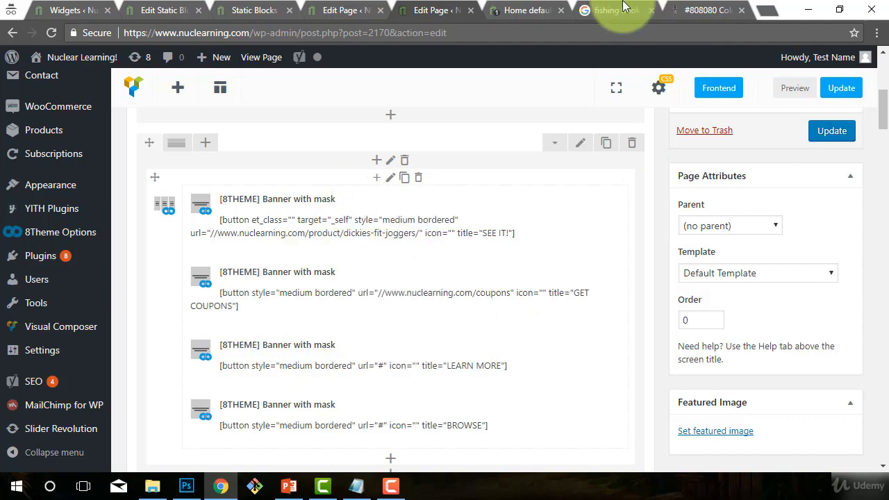
Step: Compare the source hook picture with the live home page tile, and update the Home default page
{"action": "left_click", "coordinate": [661, 12]}
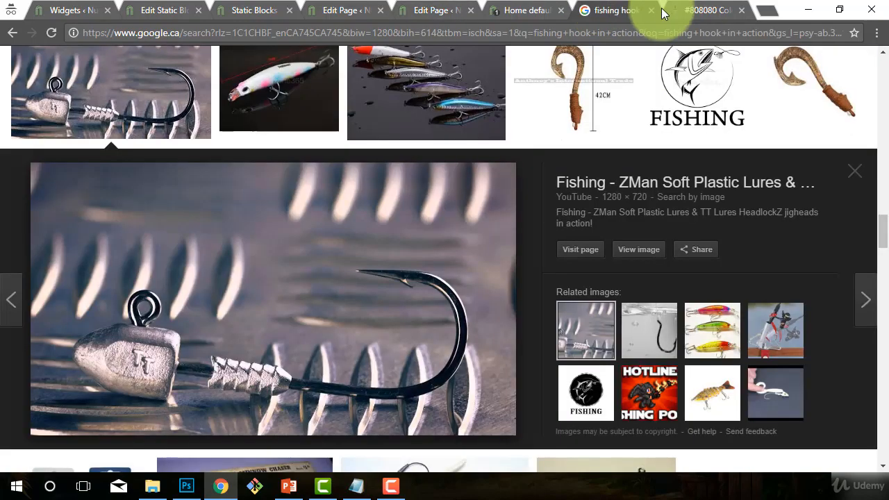
{"action": "left_click", "coordinate": [511, 11]}
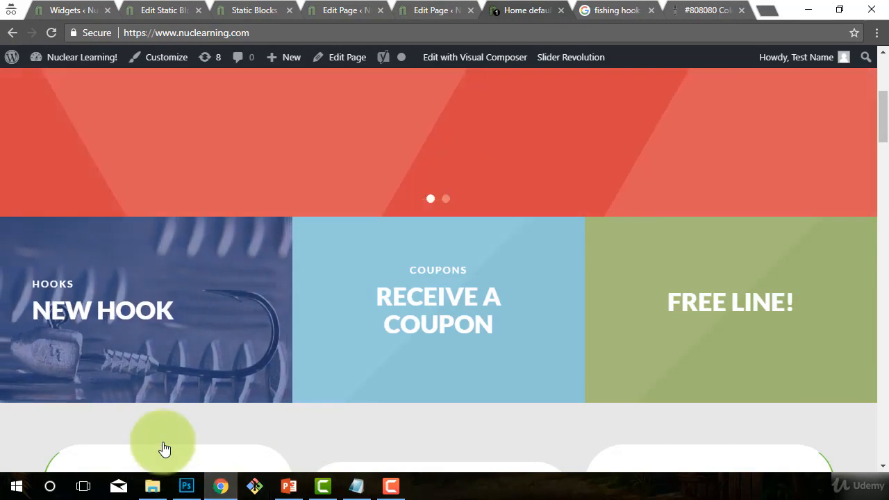
{"action": "left_click", "coordinate": [441, 8]}
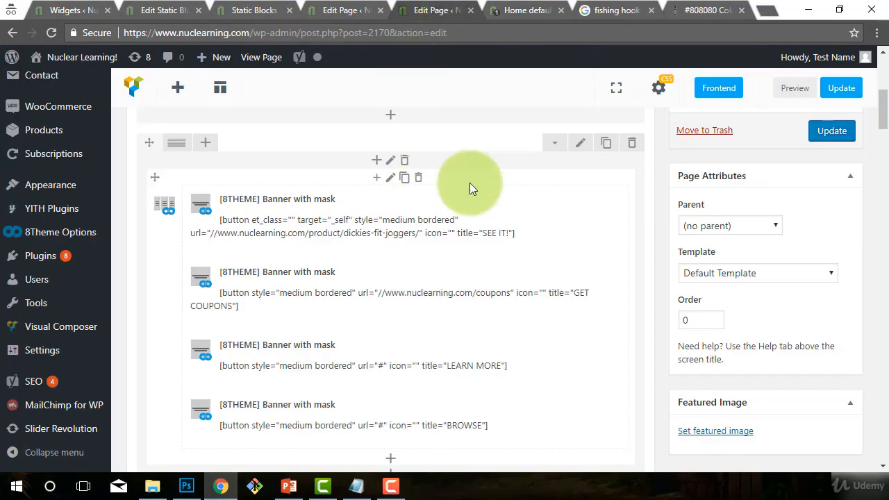
{"action": "left_click", "coordinate": [837, 131]}
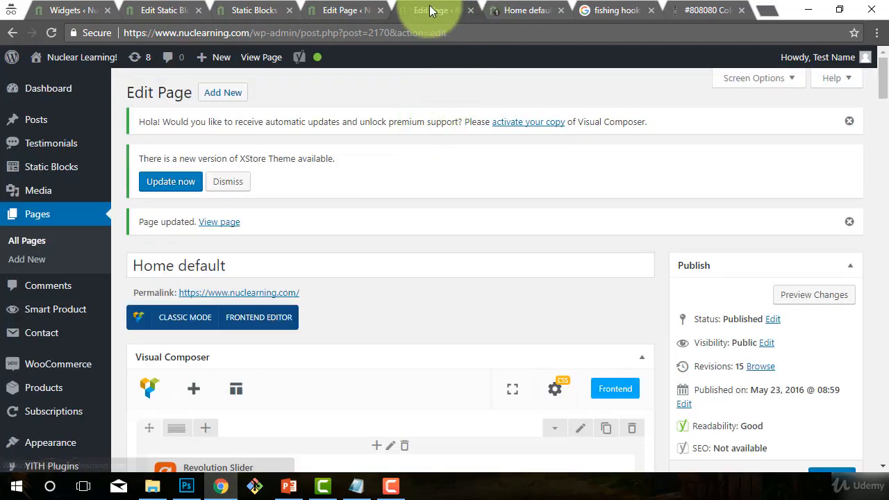
Step: Examine the New Hook tile's image and background next to the other tiles on the live home page
{"action": "left_click", "coordinate": [512, 8]}
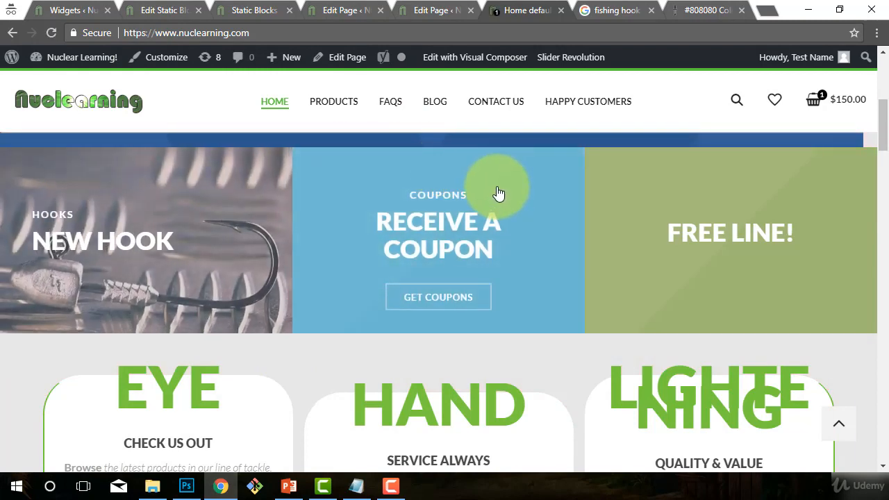
{"action": "scroll", "coordinate": [487, 217], "scroll_direction": "up", "scroll_amount": 2}
{"action": "scroll", "coordinate": [560, 397], "scroll_direction": "down", "scroll_amount": 1}
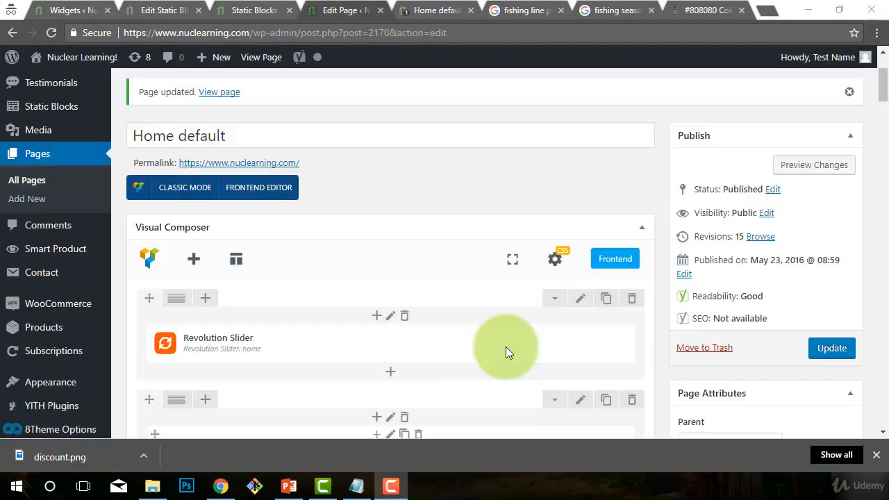
Step: Open the coupon banner's image settings and set discount.png as its banner image
{"action": "scroll", "coordinate": [506, 352], "scroll_direction": "down", "scroll_amount": 3}
{"action": "left_click", "coordinate": [440, 293]}
{"action": "left_click", "coordinate": [301, 163]}
{"action": "left_click", "coordinate": [263, 271]}
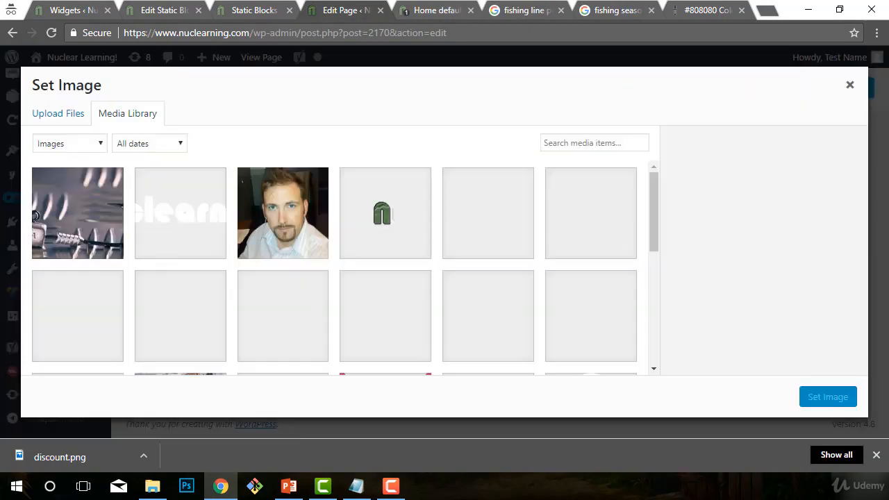
{"action": "scroll", "coordinate": [238, 285], "scroll_direction": "down", "scroll_amount": 3}
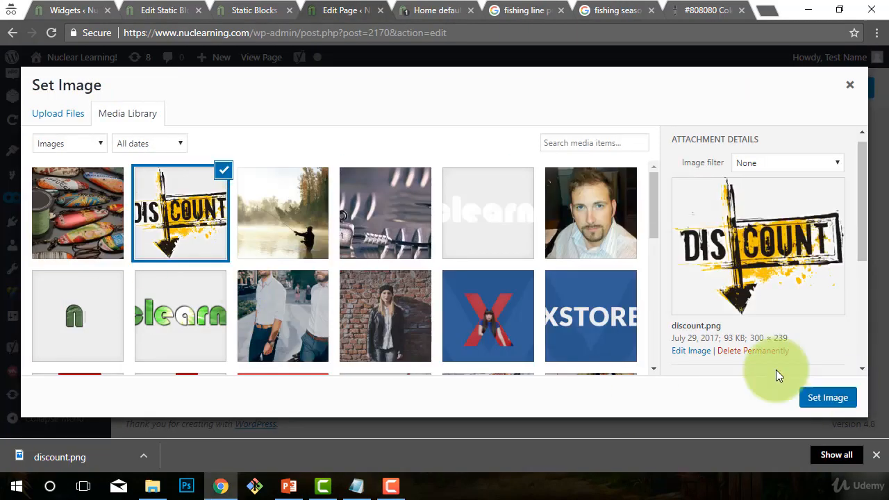
{"action": "left_click", "coordinate": [827, 396]}
{"action": "left_click", "coordinate": [208, 208]}
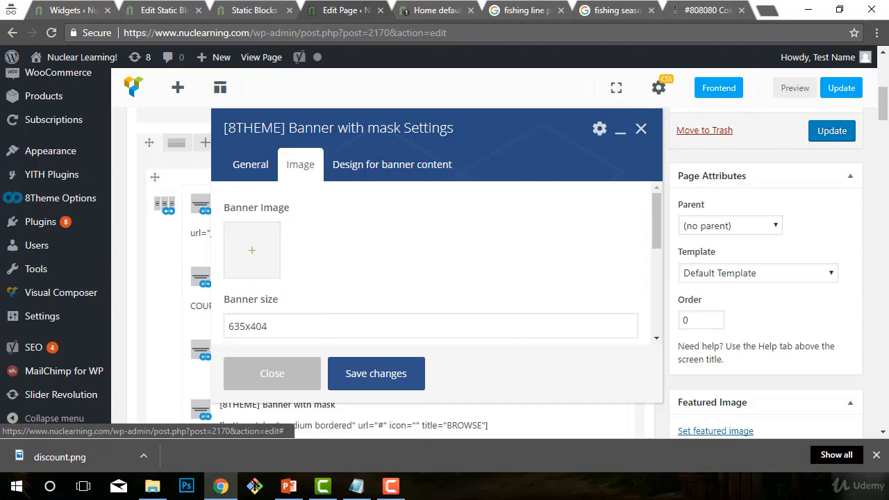
{"action": "left_click", "coordinate": [248, 248]}
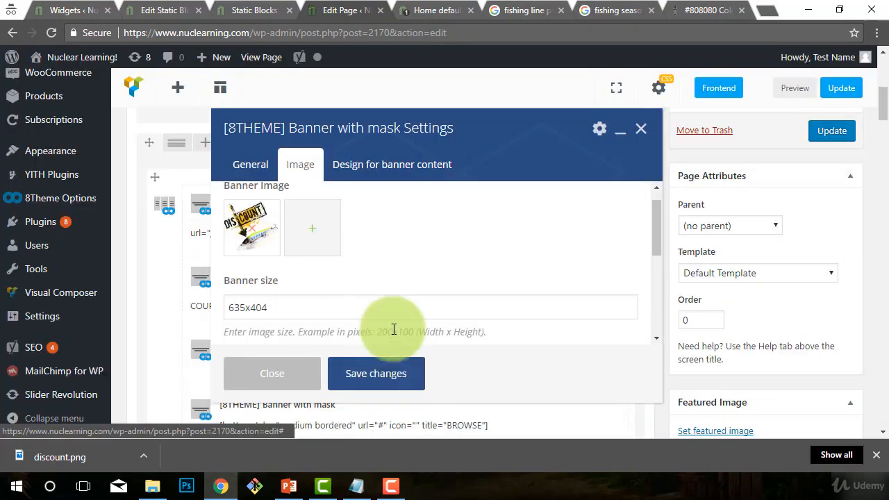
Step: Set the coupon banner's background color to green #39d656 and save the banner settings
{"action": "scroll", "coordinate": [394, 329], "scroll_direction": "down", "scroll_amount": 5}
{"action": "left_click", "coordinate": [268, 315]}
{"action": "left_click", "coordinate": [270, 298]}
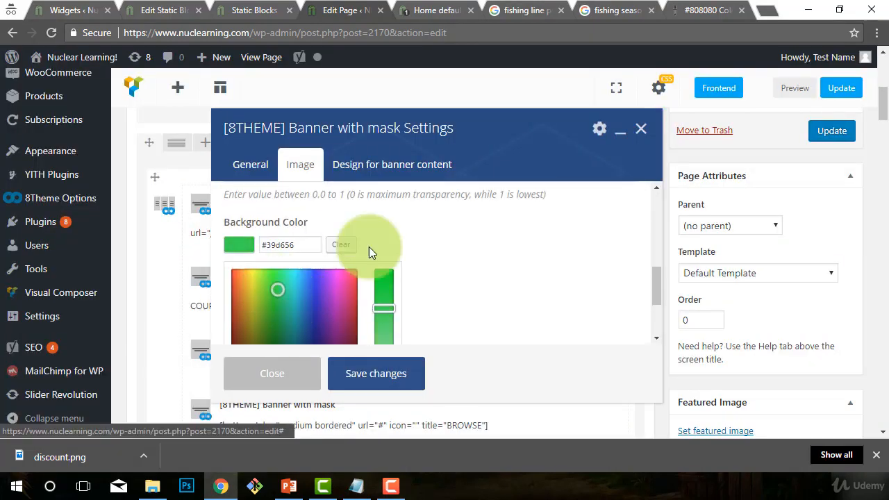
{"action": "scroll", "coordinate": [437, 314], "scroll_direction": "down", "scroll_amount": 2}
{"action": "scroll", "coordinate": [436, 314], "scroll_direction": "down", "scroll_amount": 3}
{"action": "left_click", "coordinate": [344, 373]}
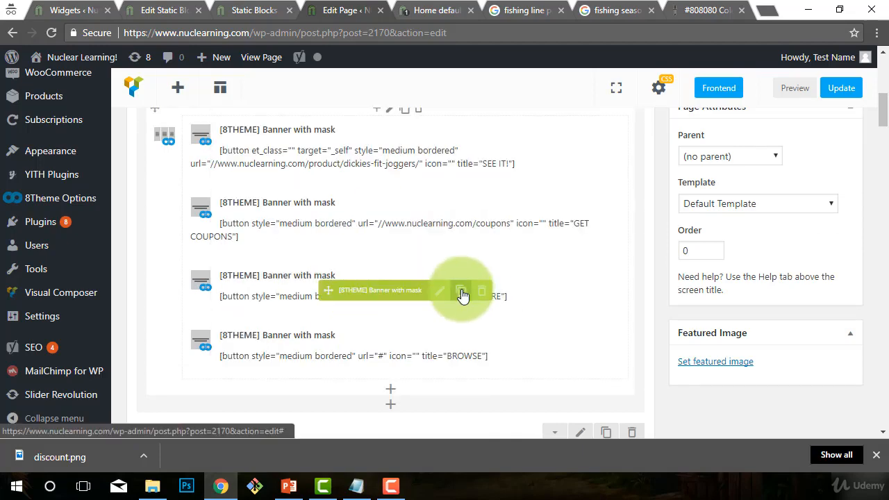
Step: Try to delete the Browse banner from the home page's banner row
{"action": "scroll", "coordinate": [457, 343], "scroll_direction": "down", "scroll_amount": 1}
{"action": "left_click", "coordinate": [482, 340]}
{"action": "left_click", "coordinate": [507, 111]}
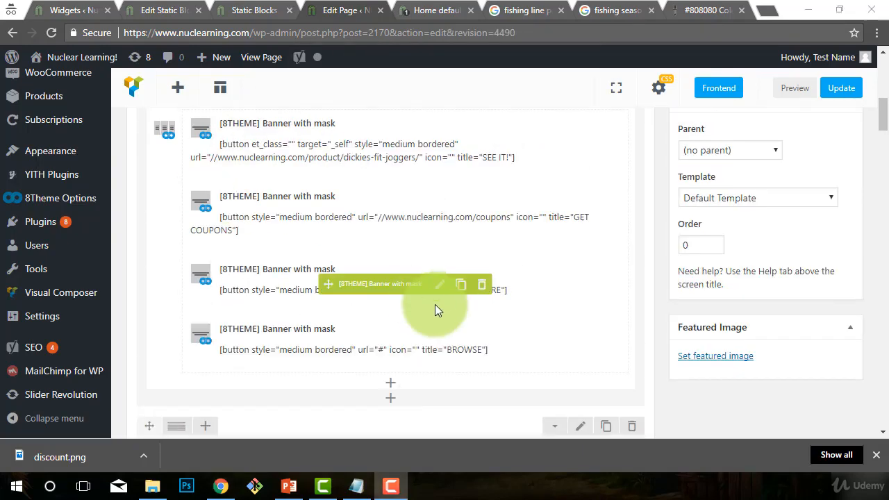
Step: Open the Free Line banner's image settings and replace its banner image with the colorful fishing lures photo
{"action": "left_click", "coordinate": [439, 338]}
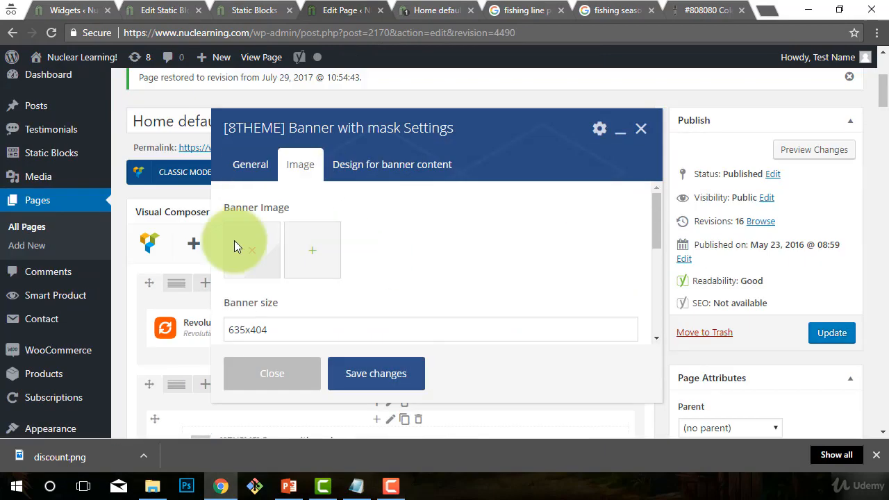
{"action": "left_click", "coordinate": [234, 242]}
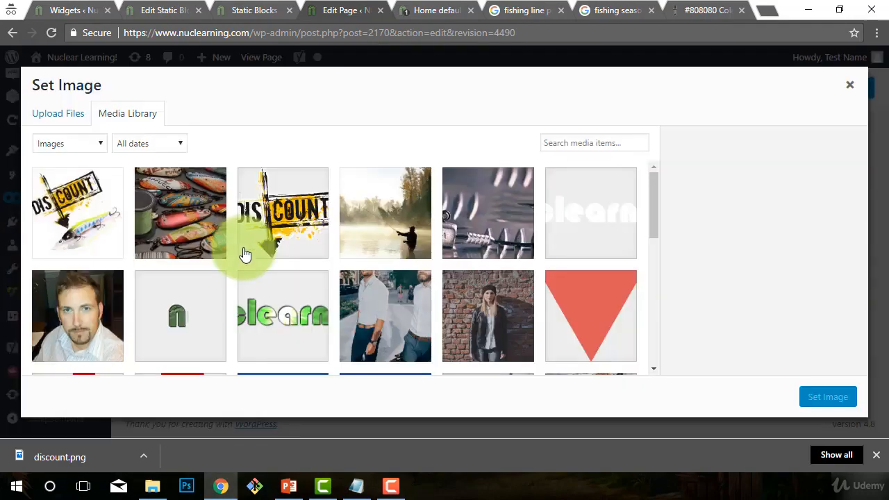
{"action": "left_click", "coordinate": [240, 252]}
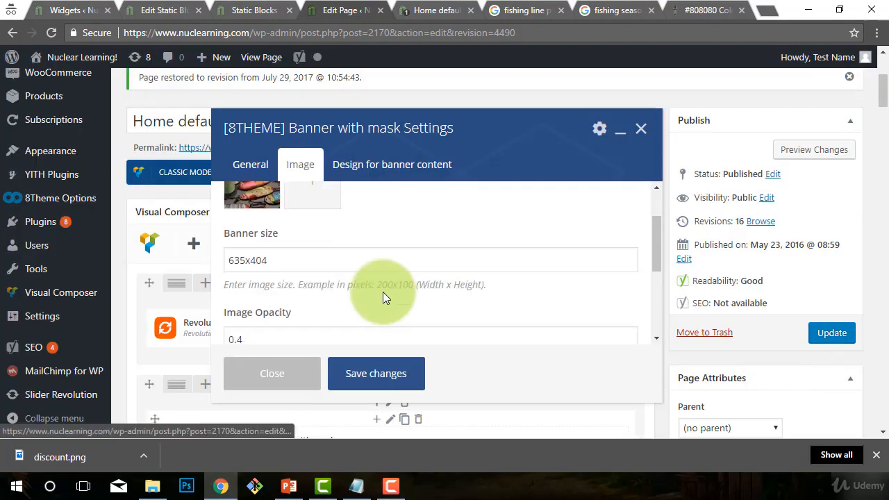
Step: Set the Free Line banner's background color to yellow and save the banner settings
{"action": "scroll", "coordinate": [383, 292], "scroll_direction": "down", "scroll_amount": 3}
{"action": "left_click", "coordinate": [242, 317]}
{"action": "scroll", "coordinate": [281, 278], "scroll_direction": "down", "scroll_amount": 2}
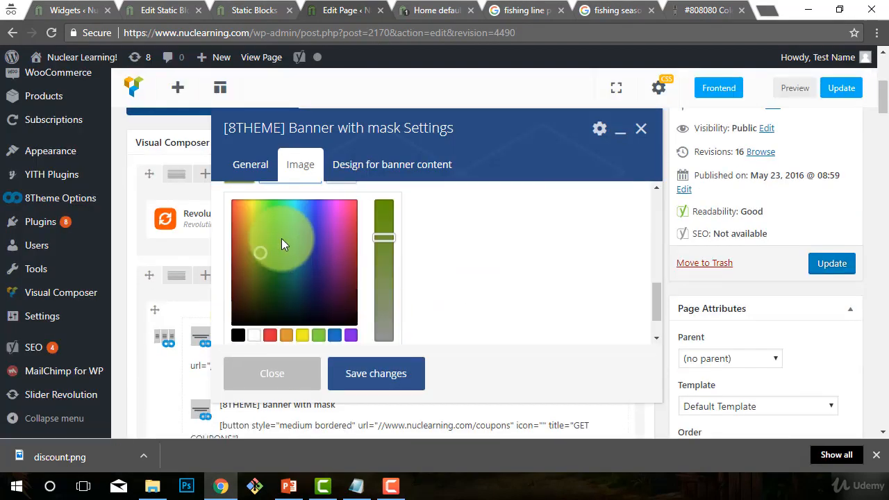
{"action": "left_click", "coordinate": [253, 232]}
{"action": "scroll", "coordinate": [467, 277], "scroll_direction": "up", "scroll_amount": 1}
{"action": "left_click", "coordinate": [253, 286]}
{"action": "left_click", "coordinate": [399, 389]}
Step: Open the Browse banner's image settings and set the photo of the fisherman on the water as its image
{"action": "left_click", "coordinate": [460, 272]}
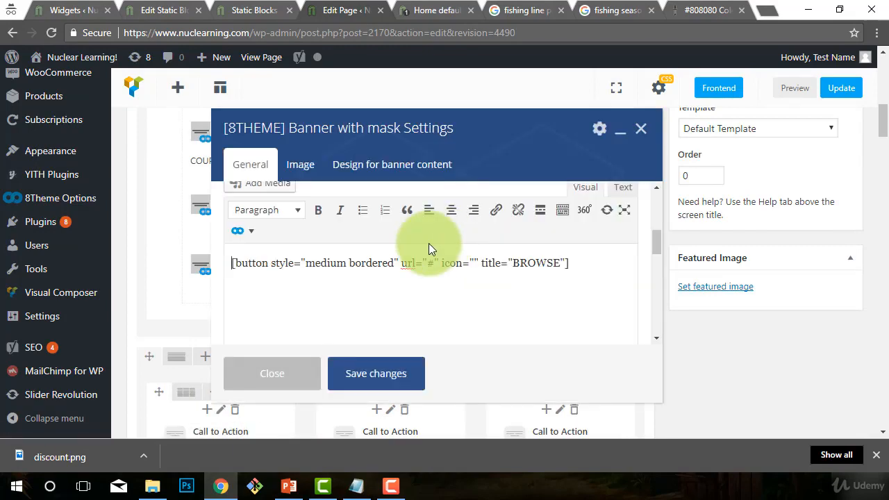
{"action": "left_click", "coordinate": [298, 162]}
{"action": "left_click", "coordinate": [254, 252]}
{"action": "left_click", "coordinate": [197, 189]}
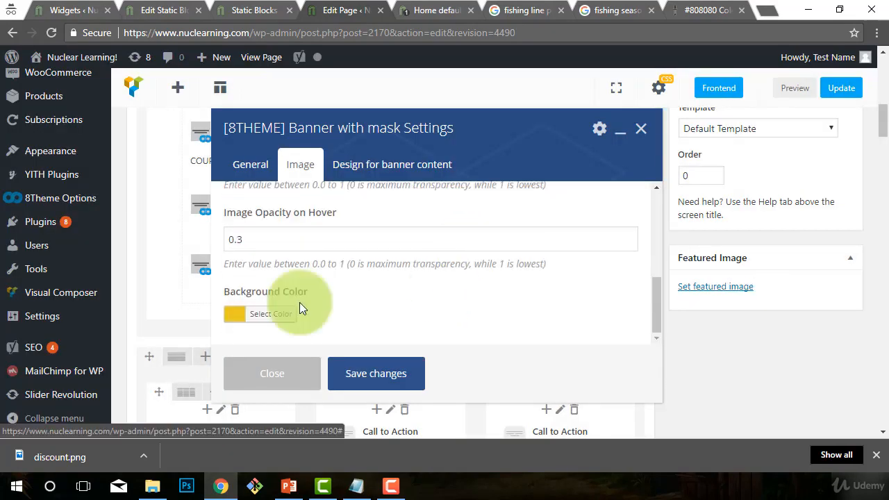
Step: Set the Browse banner's background color to golden yellow, update the page and reload the live home page
{"action": "left_click", "coordinate": [288, 311]}
{"action": "scroll", "coordinate": [278, 291], "scroll_direction": "down", "scroll_amount": 2}
{"action": "left_click", "coordinate": [245, 280]}
{"action": "left_click", "coordinate": [264, 374]}
{"action": "left_click", "coordinate": [839, 87]}
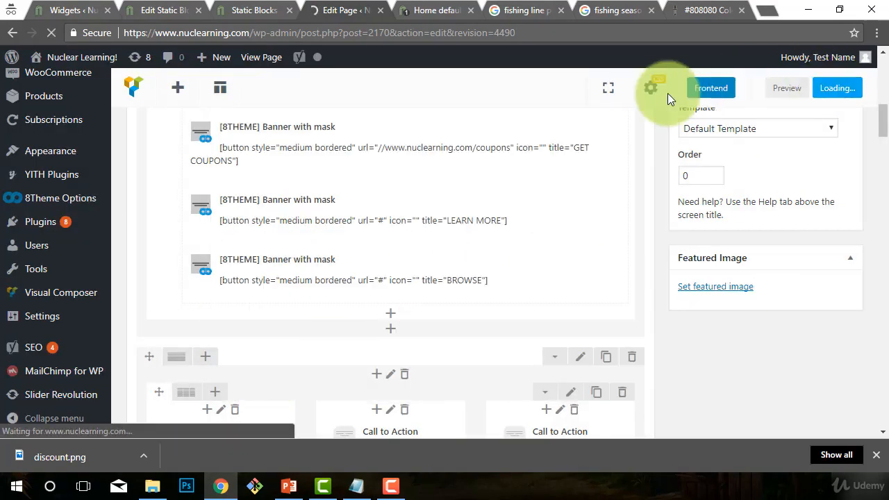
{"action": "left_click", "coordinate": [428, 12]}
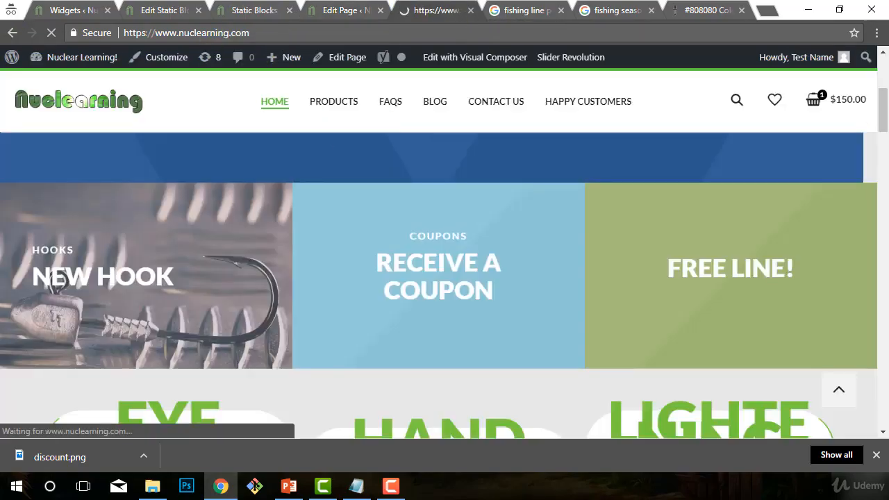
Step: Open the coupon banner's image settings and upload coupon.jpg as its banner image
{"action": "left_click", "coordinate": [343, 10]}
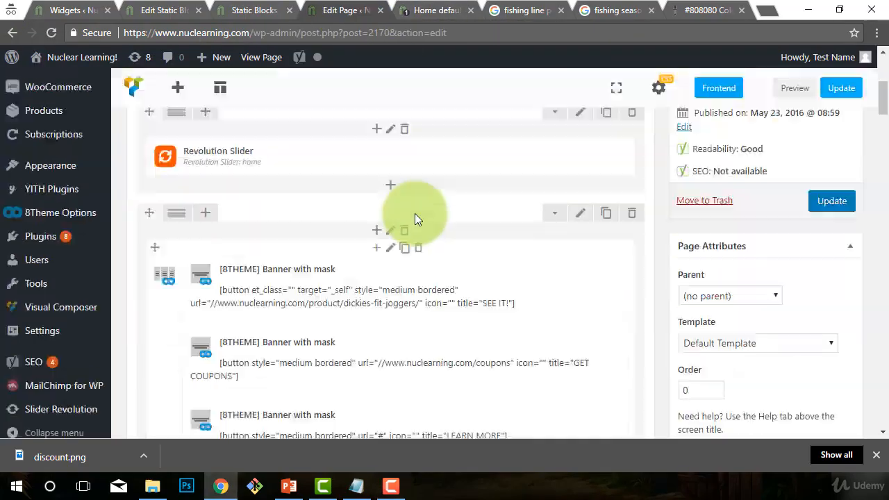
{"action": "scroll", "coordinate": [414, 214], "scroll_direction": "down", "scroll_amount": 2}
{"action": "left_click", "coordinate": [441, 228]}
{"action": "scroll", "coordinate": [278, 234], "scroll_direction": "down", "scroll_amount": 4}
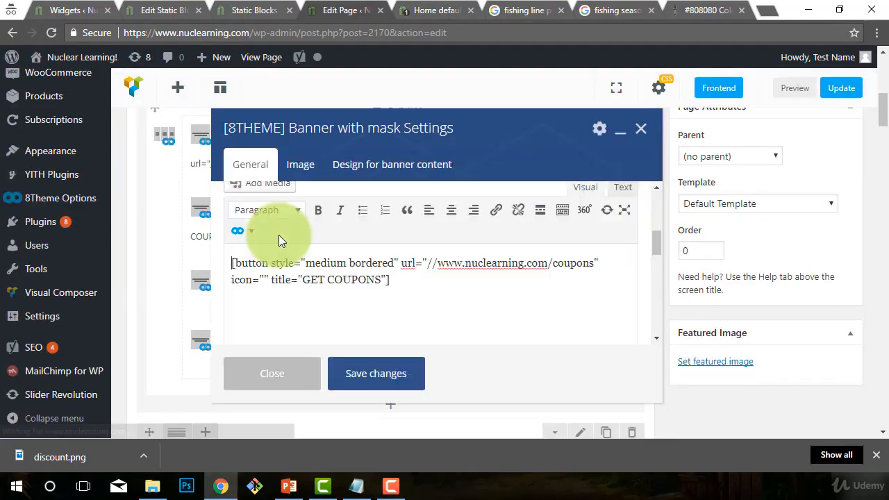
{"action": "left_click", "coordinate": [300, 164]}
{"action": "left_click", "coordinate": [243, 252]}
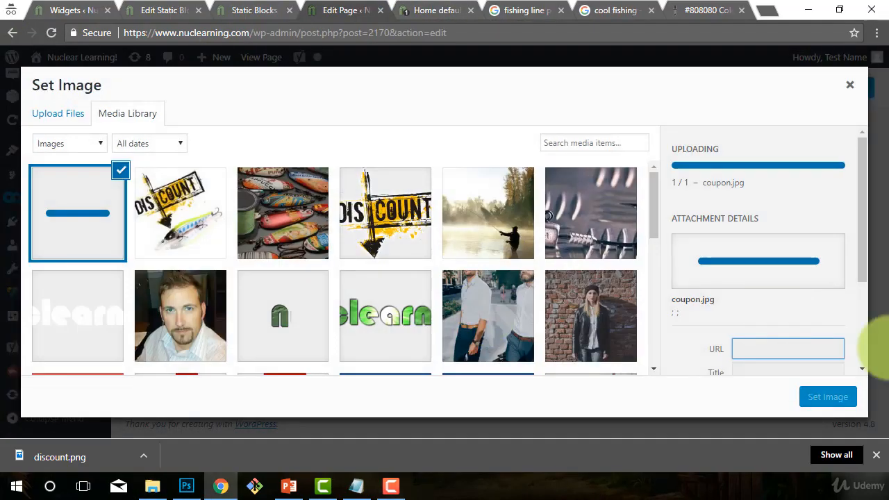
{"action": "left_click", "coordinate": [824, 398]}
Step: Adjust the coupon banner's image opacity and set its background color to yellow #e1ef40
{"action": "scroll", "coordinate": [519, 280], "scroll_direction": "down", "scroll_amount": 2}
{"action": "left_click", "coordinate": [276, 241]}
{"action": "scroll", "coordinate": [275, 241], "scroll_direction": "down", "scroll_amount": 1}
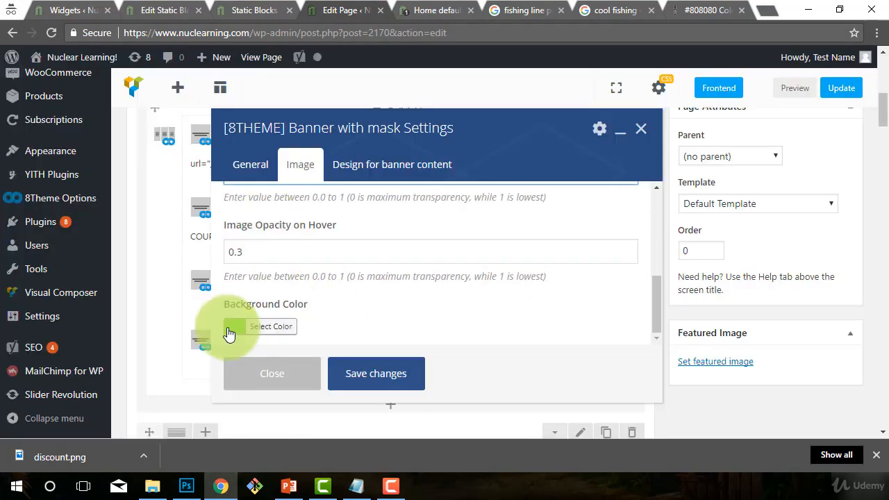
{"action": "left_click", "coordinate": [229, 334]}
{"action": "scroll", "coordinate": [305, 278], "scroll_direction": "down", "scroll_amount": 1}
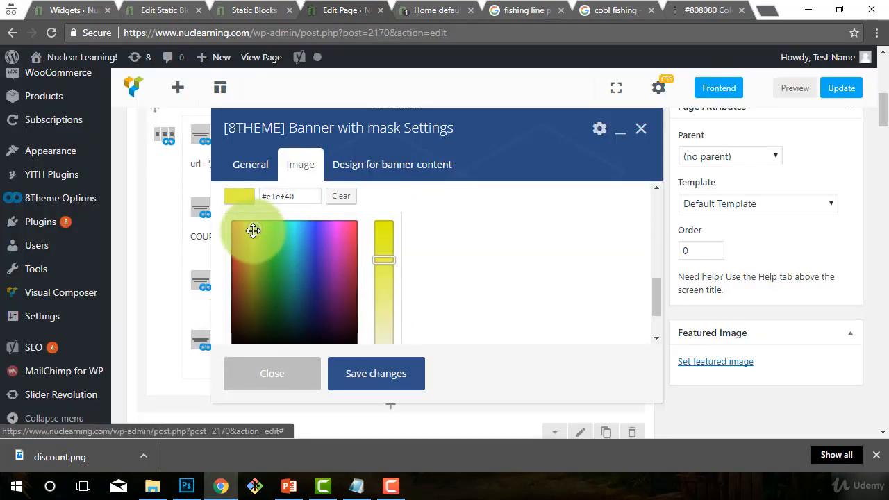
{"action": "left_click", "coordinate": [496, 243]}
{"action": "scroll", "coordinate": [480, 264], "scroll_direction": "up", "scroll_amount": 3}
{"action": "left_click", "coordinate": [254, 384]}
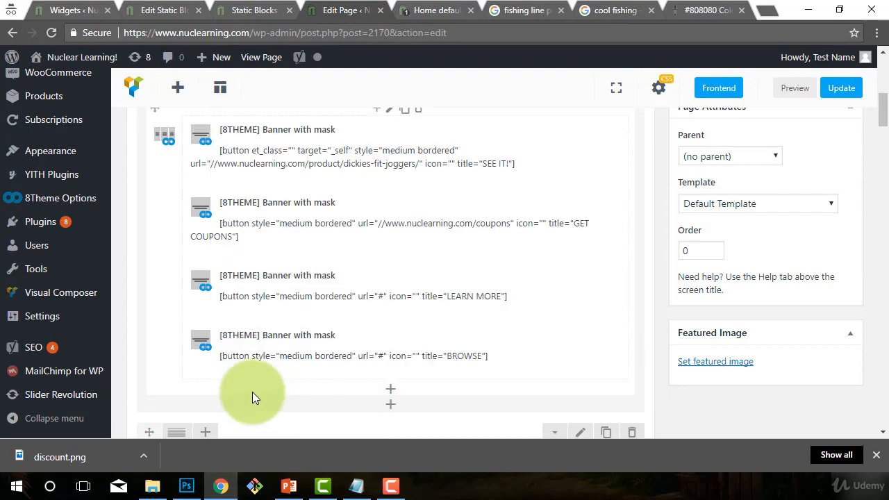
Step: Reload the live home page and examine the coupon tile's image and color next to the other tiles
{"action": "left_click", "coordinate": [417, 11]}
{"action": "key", "text": "F5"}
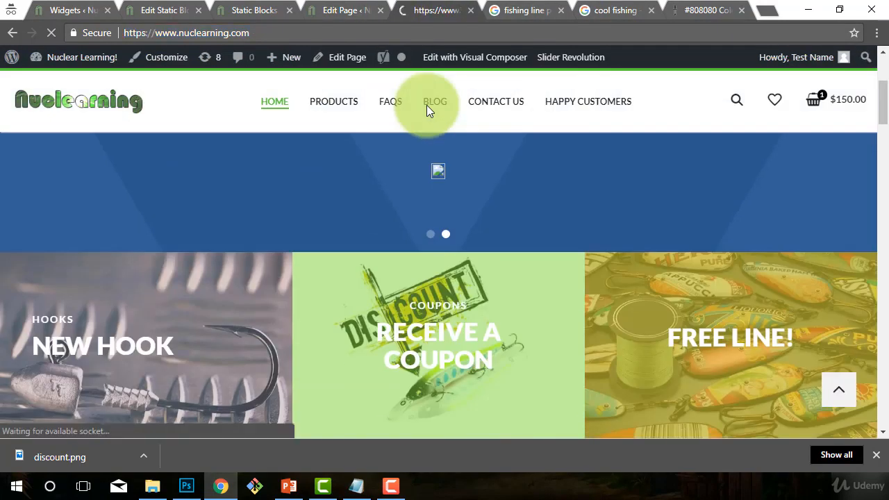
{"action": "scroll", "coordinate": [208, 174], "scroll_direction": "down", "scroll_amount": 1}
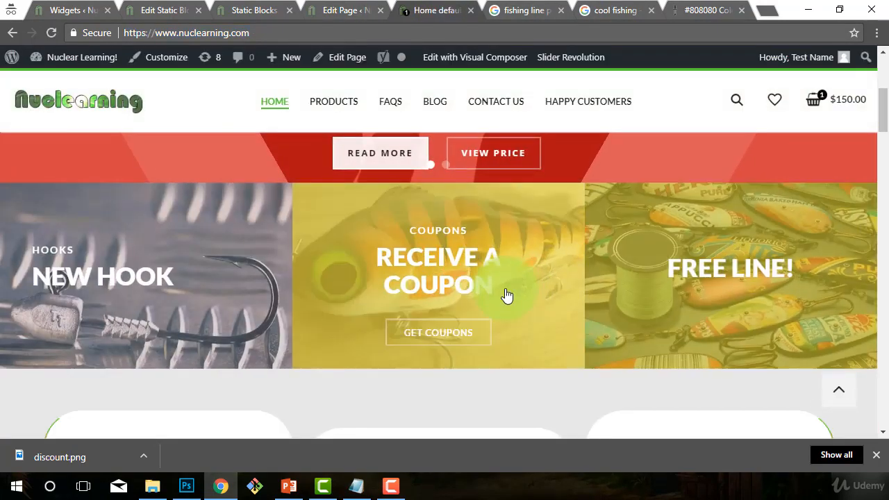
Step: Adjust the Free Line banner's image opacity, save the settings, and update the page
{"action": "left_click", "coordinate": [348, 11]}
{"action": "left_click", "coordinate": [440, 222]}
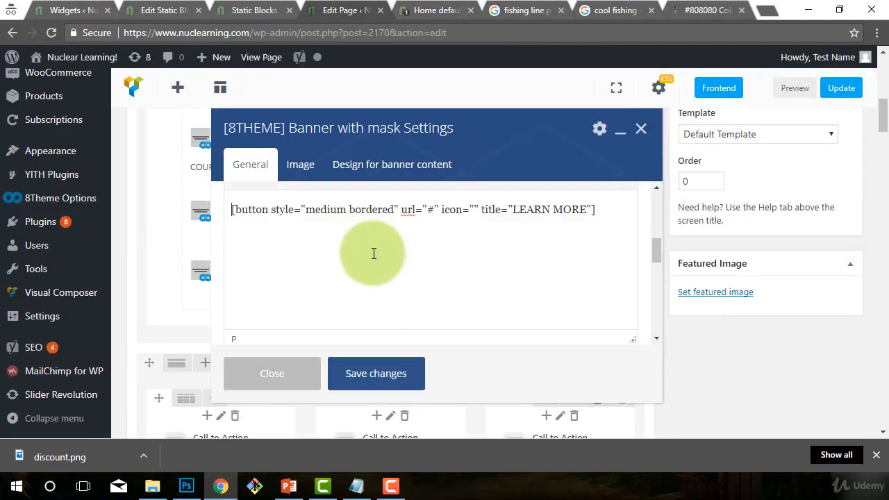
{"action": "left_click", "coordinate": [231, 311]}
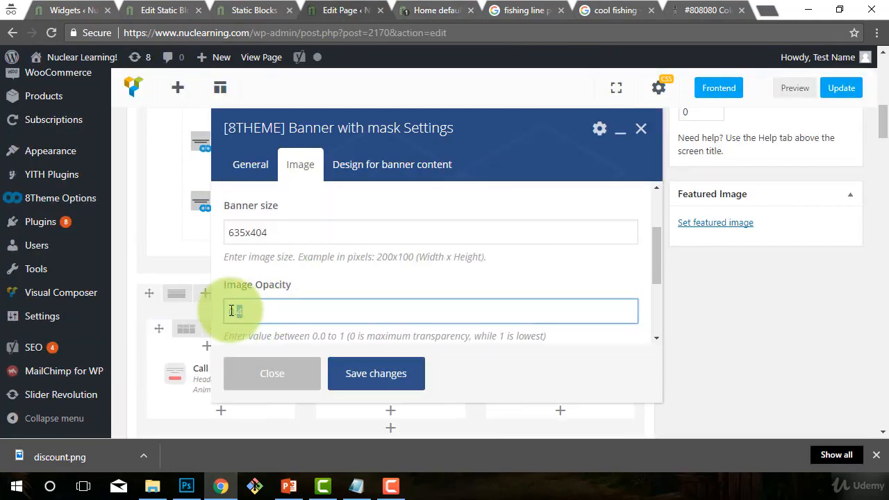
{"action": "left_click", "coordinate": [376, 373]}
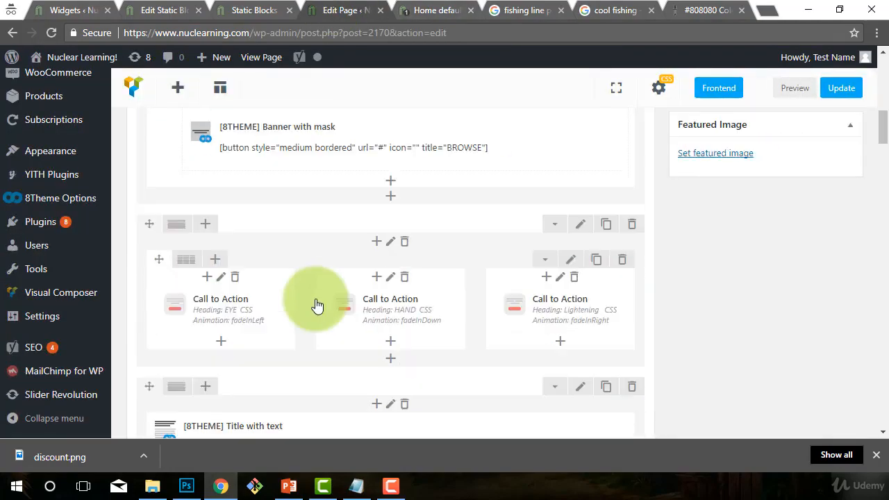
{"action": "left_click", "coordinate": [841, 87]}
{"action": "left_click", "coordinate": [436, 11]}
{"action": "left_click", "coordinate": [408, 33]}
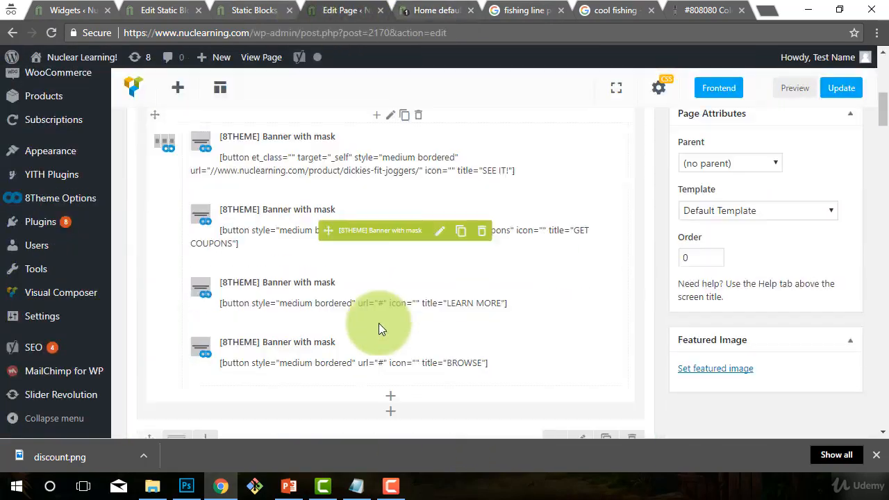
Step: Adjust the image settings of the banner with the golden background, update the page and reload the live home page
{"action": "left_click", "coordinate": [377, 328]}
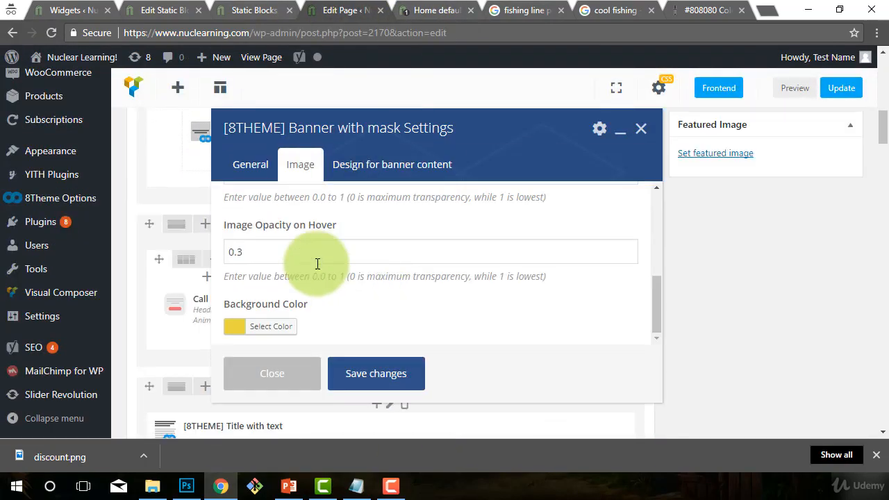
{"action": "scroll", "coordinate": [318, 263], "scroll_direction": "up", "scroll_amount": 2}
{"action": "left_click", "coordinate": [376, 373]}
{"action": "left_click", "coordinate": [841, 87]}
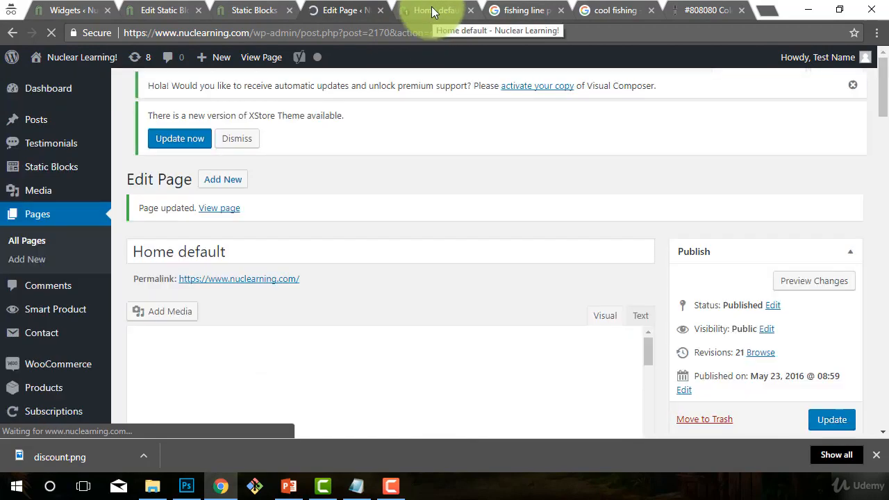
{"action": "left_click", "coordinate": [431, 10]}
{"action": "key", "text": "F5"}
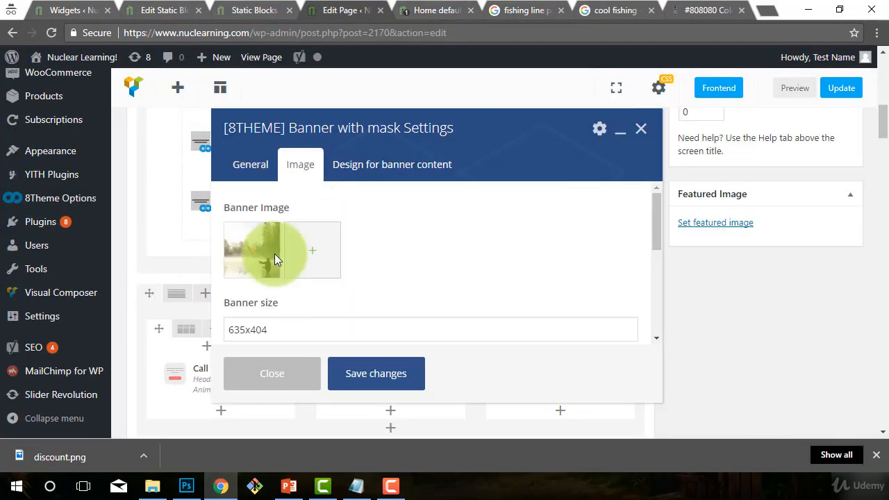
Step: Change the image opacity of the banner with the fisherman photo, save its settings and update the page
{"action": "scroll", "coordinate": [268, 254], "scroll_direction": "down", "scroll_amount": 3}
{"action": "left_click", "coordinate": [236, 241]}
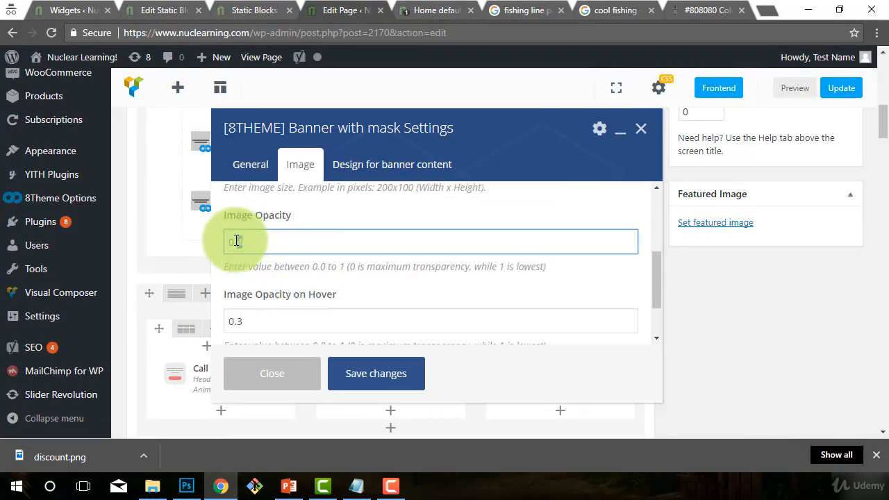
{"action": "scroll", "coordinate": [313, 291], "scroll_direction": "down", "scroll_amount": 1}
{"action": "left_click", "coordinate": [380, 379]}
{"action": "left_click", "coordinate": [836, 90]}
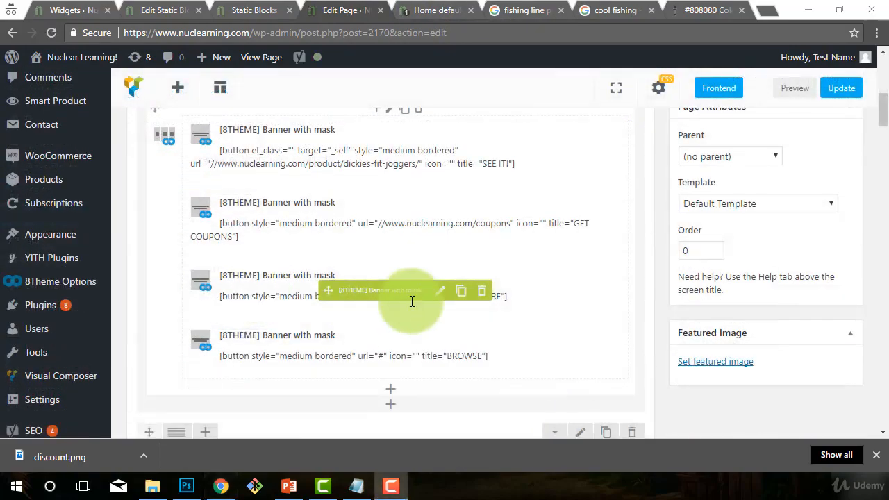
Step: Create and publish a new page titled Free Line Bundle, matching the Free Line banner
{"action": "left_click", "coordinate": [410, 300]}
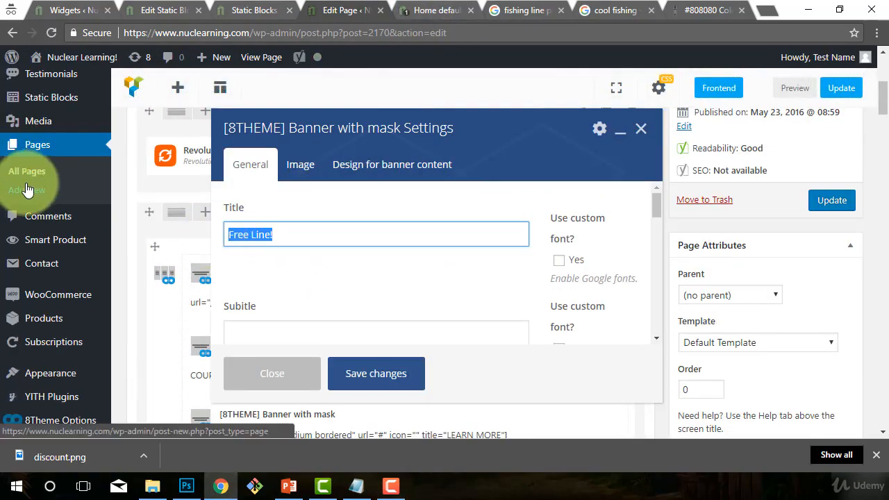
{"action": "left_click", "coordinate": [27, 189]}
{"action": "type", "text": "L"}
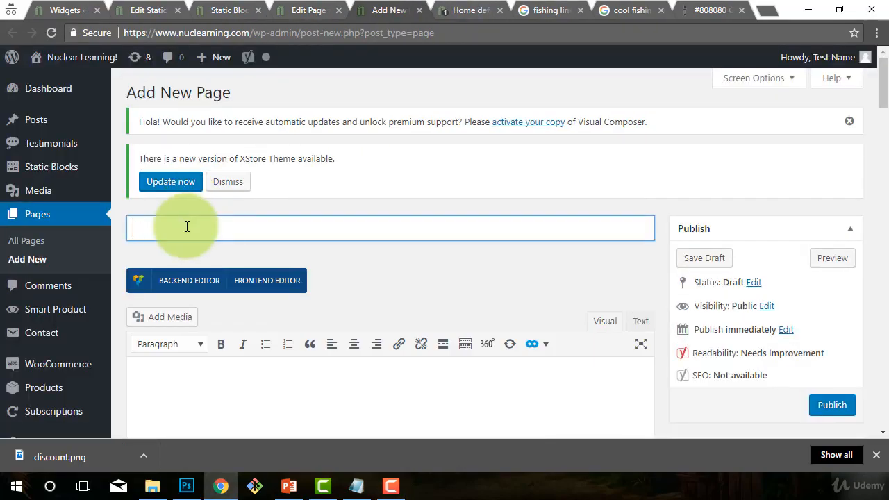
{"action": "type", "text": "ree Line Bundle"}
{"action": "scroll", "coordinate": [849, 335], "scroll_direction": "down", "scroll_amount": 1}
{"action": "left_click", "coordinate": [850, 336]}
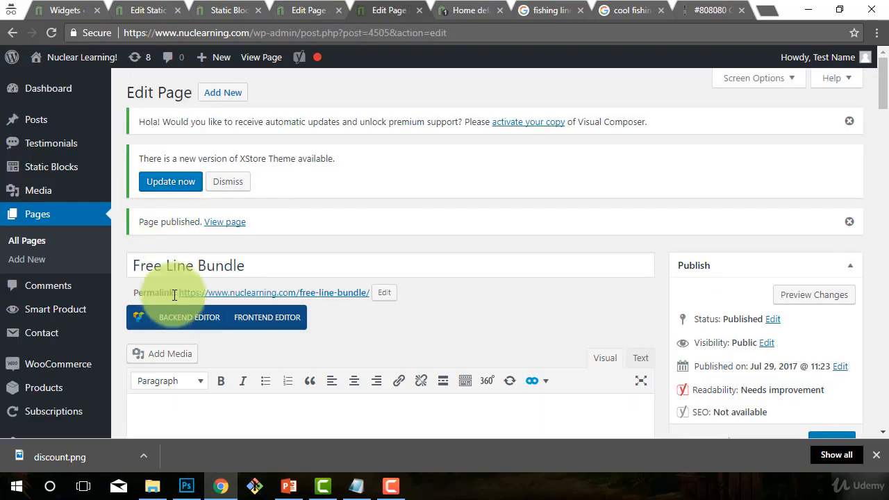
Step: Copy the Free Line Bundle page's permalink into the LEARN MORE button's url in the Free Line banner text and save
{"action": "left_click_drag", "start_coordinate": [177, 294], "coordinate": [363, 298]}
{"action": "key", "text": "ctrl+c"}
{"action": "left_click", "coordinate": [308, 11]}
{"action": "scroll", "coordinate": [327, 252], "scroll_direction": "down", "scroll_amount": 5}
{"action": "left_click_drag", "start_coordinate": [437, 236], "coordinate": [425, 238]}
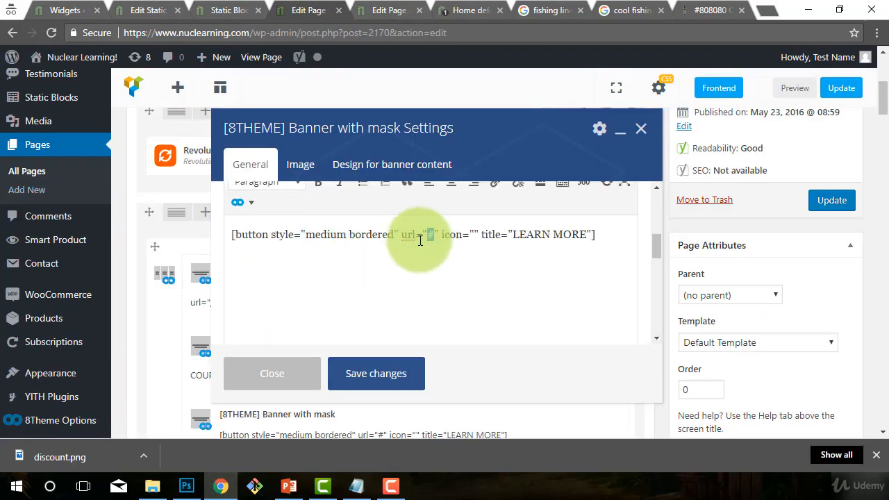
{"action": "key", "text": "ctrl+v"}
{"action": "key", "text": "ctrl+z"}
{"action": "key", "text": "BackSpace"}
{"action": "left_click", "coordinate": [623, 230]}
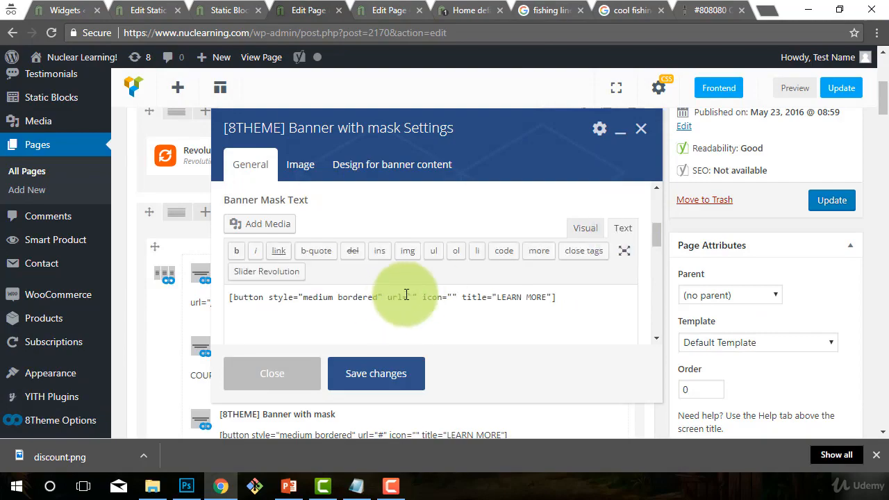
{"action": "left_click", "coordinate": [375, 374]}
Step: Check the Browse banner's settings, then create and publish a new page titled In Season Favorites
{"action": "scroll", "coordinate": [288, 333], "scroll_direction": "down", "scroll_amount": 3}
{"action": "left_click", "coordinate": [440, 294]}
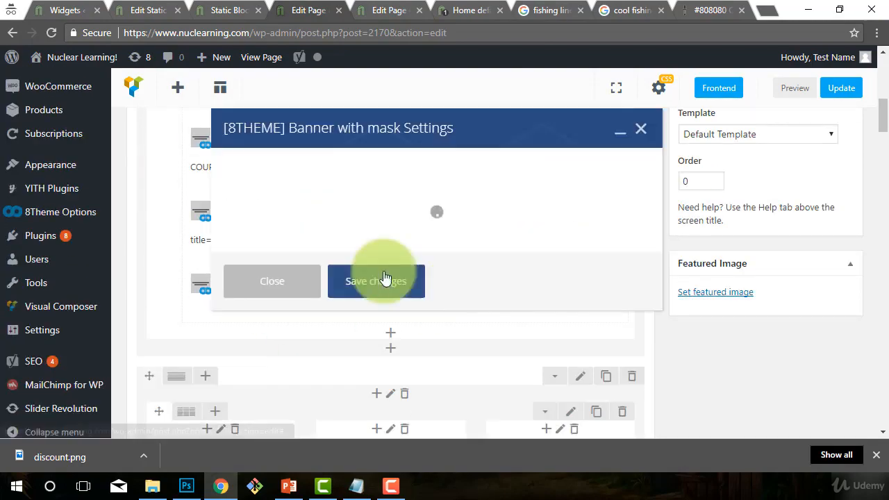
{"action": "scroll", "coordinate": [312, 232], "scroll_direction": "up", "scroll_amount": 3}
{"action": "scroll", "coordinate": [312, 232], "scroll_direction": "down", "scroll_amount": 2}
{"action": "left_click", "coordinate": [273, 374]}
{"action": "middle_click", "coordinate": [37, 120]}
{"action": "left_click", "coordinate": [418, 11]}
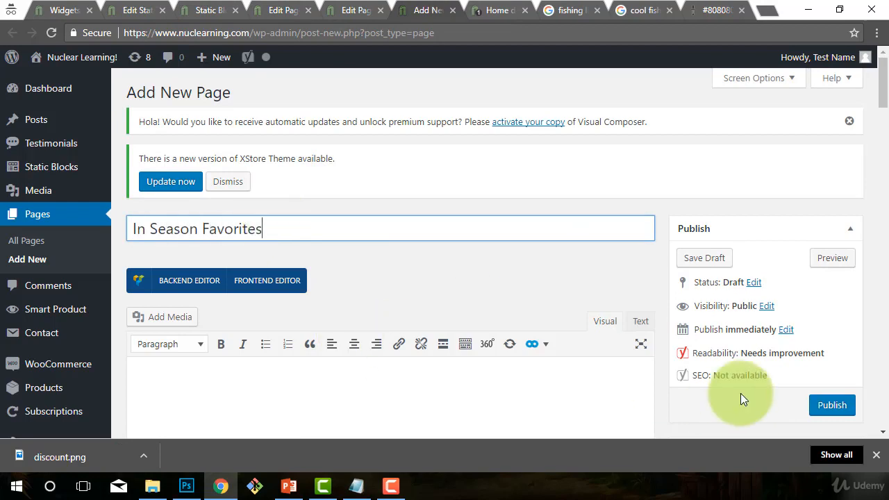
{"action": "left_click", "coordinate": [832, 405]}
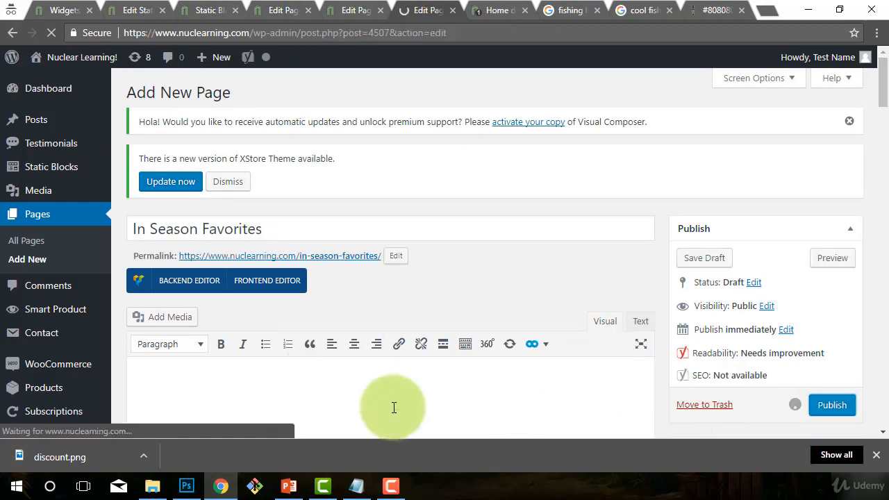
{"action": "scroll", "coordinate": [334, 347], "scroll_direction": "down", "scroll_amount": 1}
{"action": "left_click_drag", "start_coordinate": [178, 223], "coordinate": [381, 223]}
{"action": "left_click", "coordinate": [356, 11]}
{"action": "left_click", "coordinate": [275, 12]}
{"action": "scroll", "coordinate": [396, 244], "scroll_direction": "down", "scroll_amount": 2}
{"action": "left_click", "coordinate": [440, 294]}
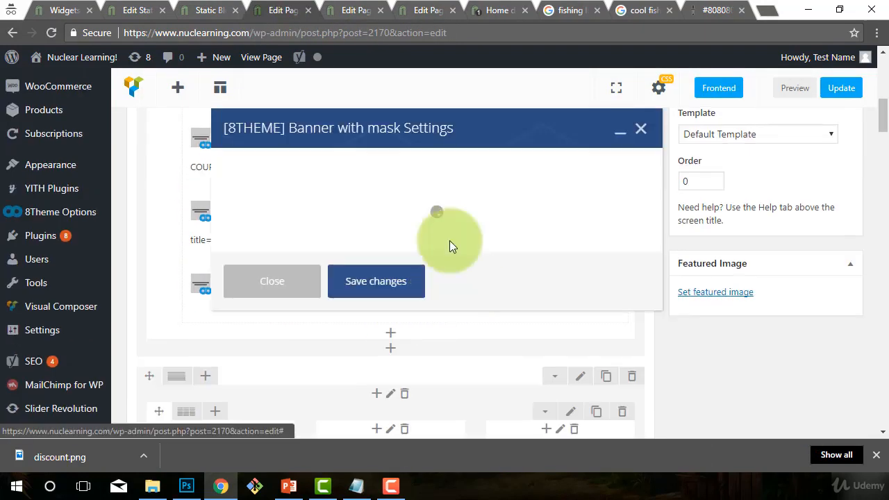
{"action": "left_click", "coordinate": [371, 375]}
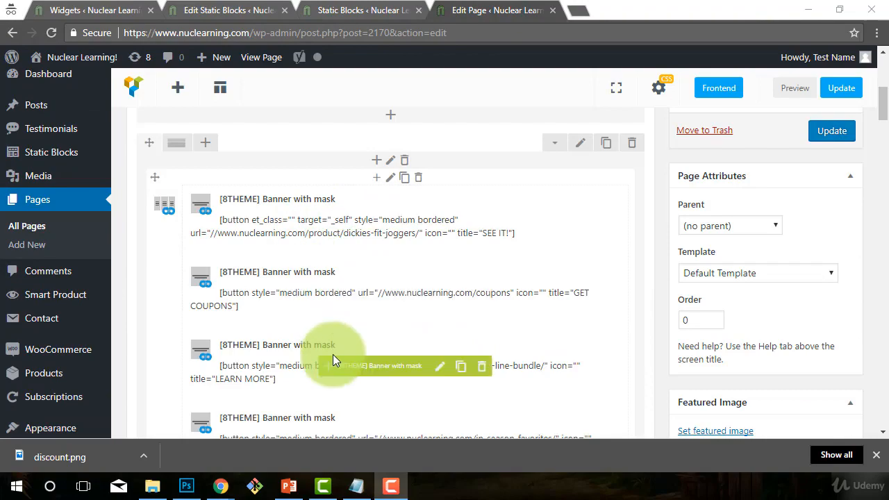
Step: Check the banner links in the editor, then open the Home default page's permalink in a new browser tab
{"action": "scroll", "coordinate": [327, 353], "scroll_direction": "down", "scroll_amount": 1}
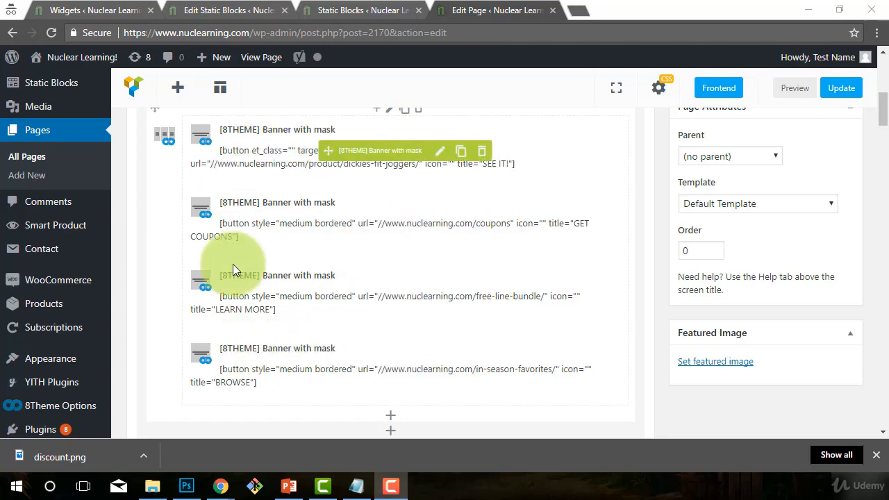
{"action": "scroll", "coordinate": [368, 299], "scroll_direction": "up", "scroll_amount": 5}
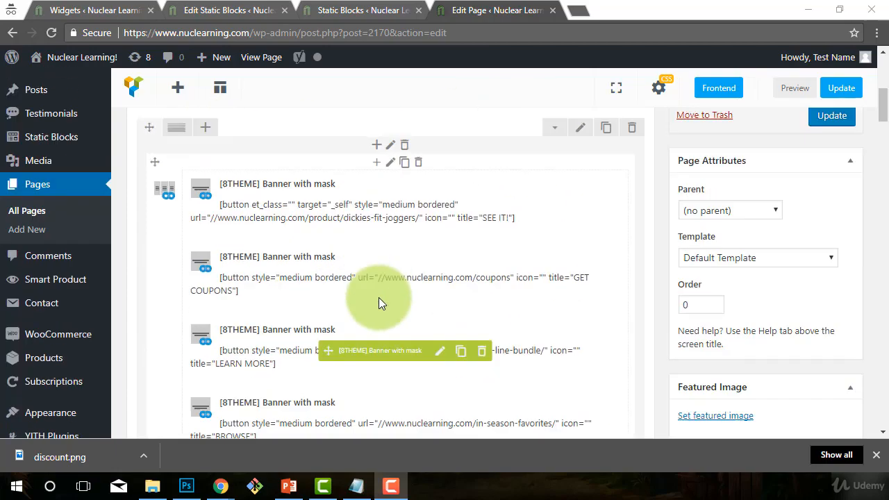
{"action": "right_click", "coordinate": [226, 298]}
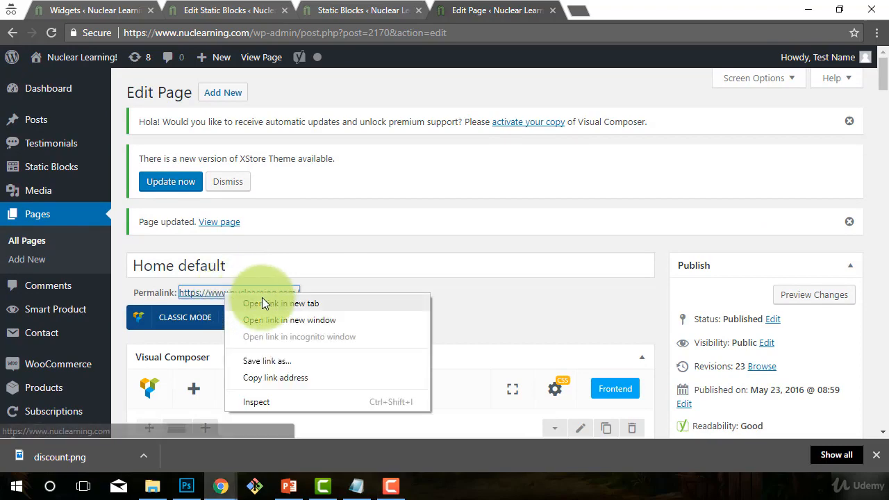
{"action": "left_click", "coordinate": [278, 303]}
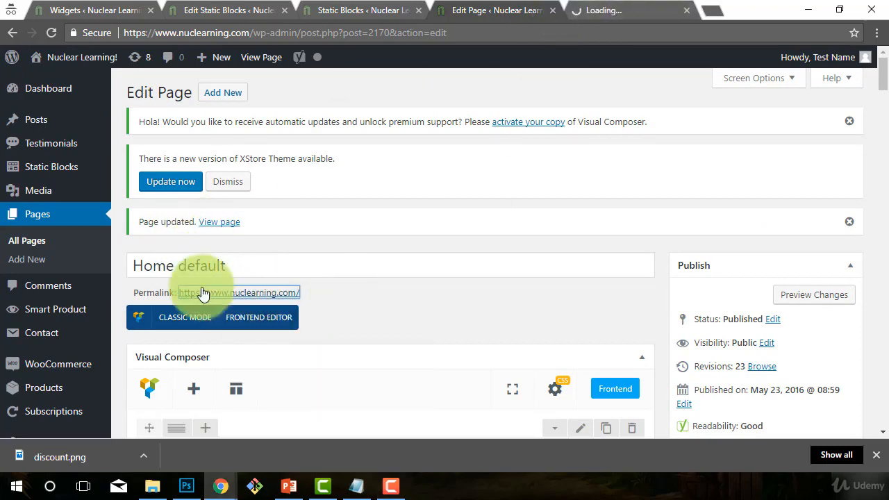
{"action": "left_click", "coordinate": [620, 8]}
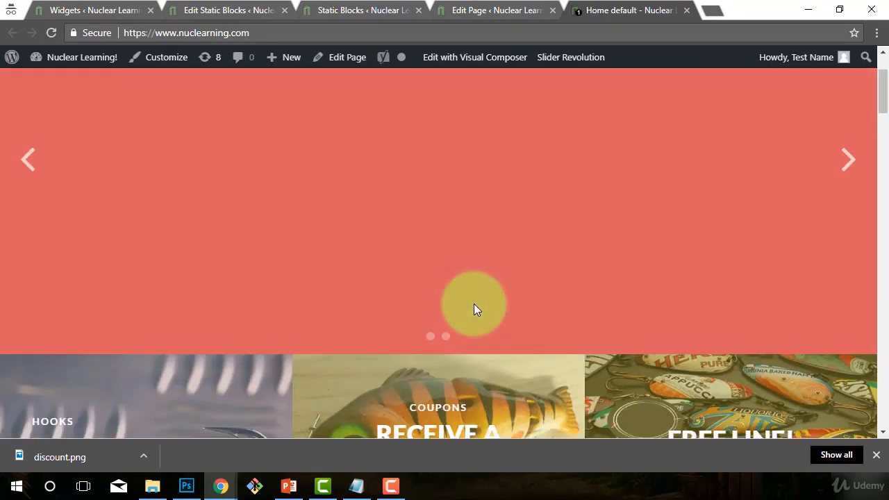
Step: Examine the live home page's banner tiles, the three call-to-action blocks and the Top Interesting products section
{"action": "scroll", "coordinate": [475, 307], "scroll_direction": "down", "scroll_amount": 3}
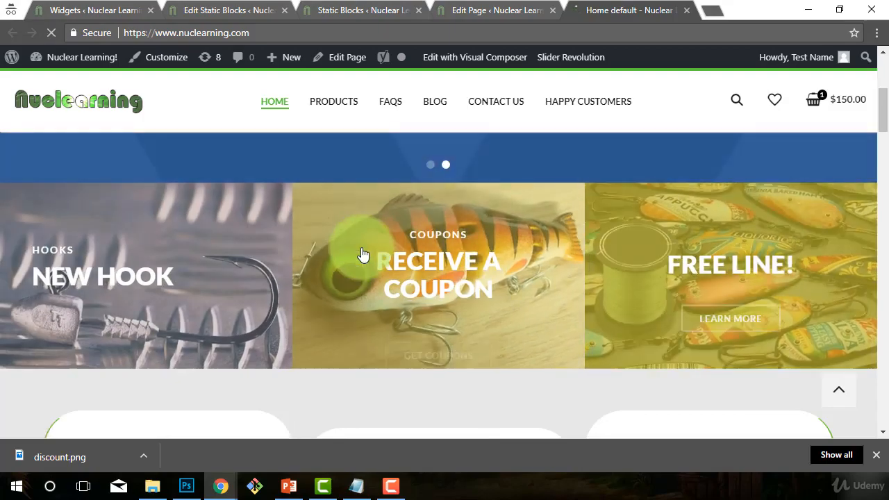
{"action": "scroll", "coordinate": [372, 270], "scroll_direction": "down", "scroll_amount": 7}
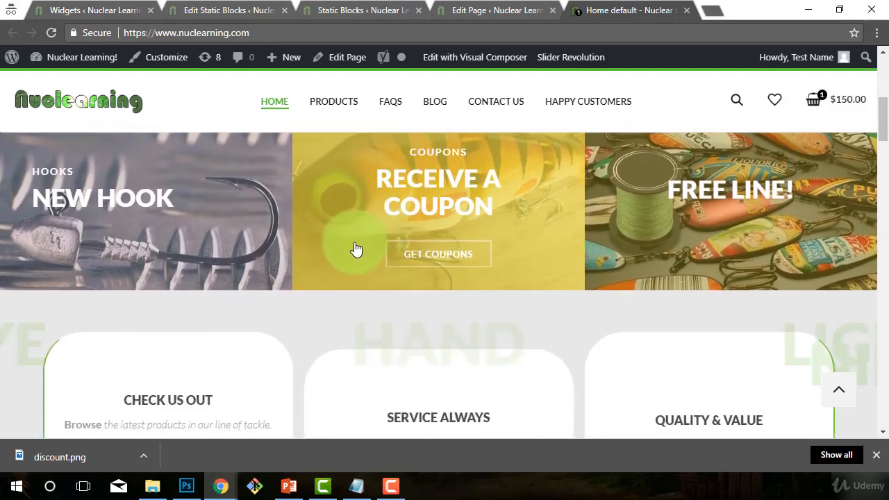
{"action": "scroll", "coordinate": [583, 276], "scroll_direction": "up", "scroll_amount": 5}
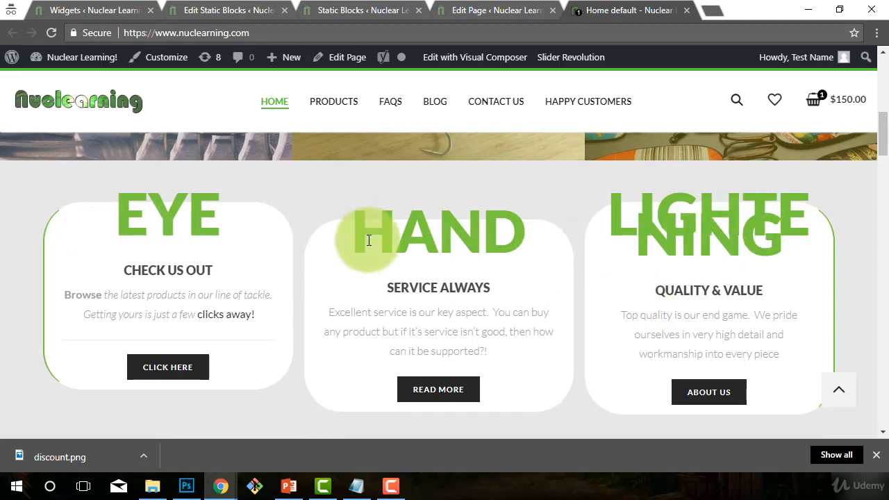
{"action": "scroll", "coordinate": [547, 260], "scroll_direction": "down", "scroll_amount": 3}
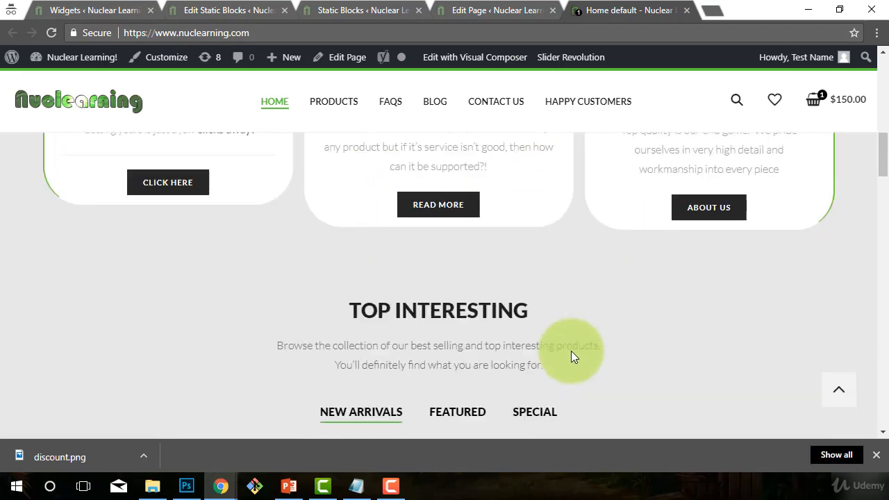
{"action": "scroll", "coordinate": [508, 322], "scroll_direction": "up", "scroll_amount": 1}
{"action": "scroll", "coordinate": [505, 286], "scroll_direction": "up", "scroll_amount": 2}
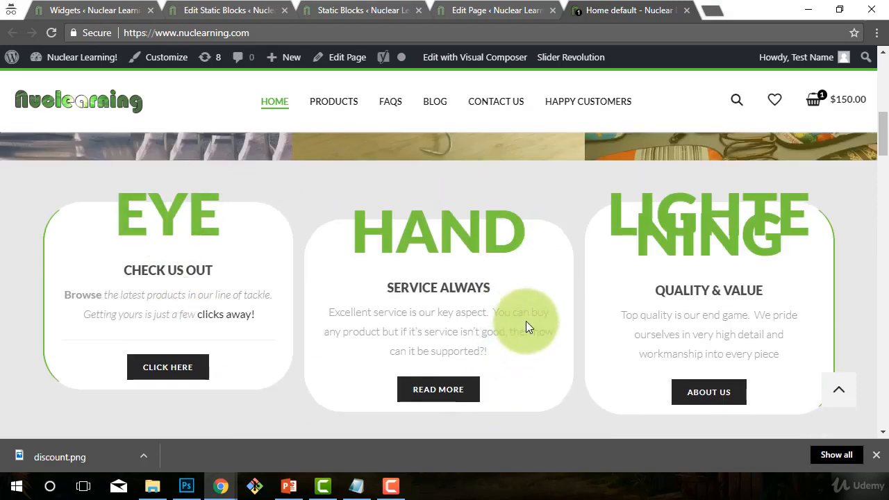
{"action": "scroll", "coordinate": [525, 321], "scroll_direction": "down", "scroll_amount": 4}
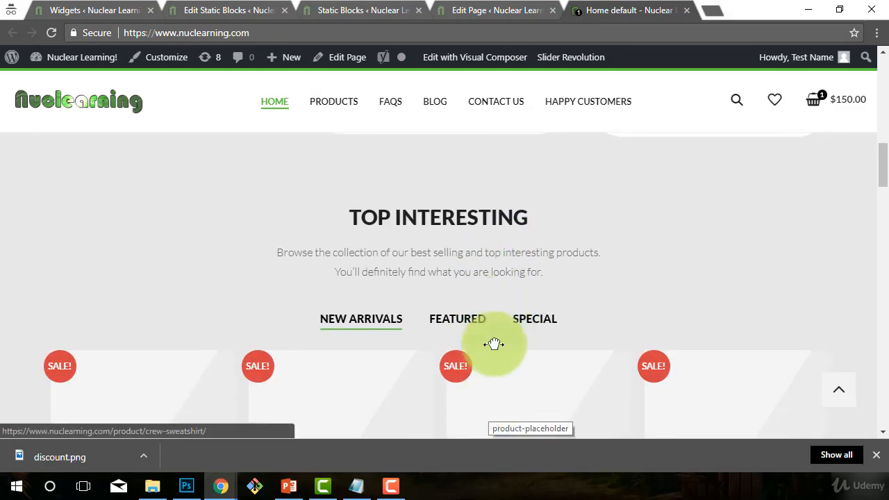
{"action": "scroll", "coordinate": [494, 333], "scroll_direction": "up", "scroll_amount": 4}
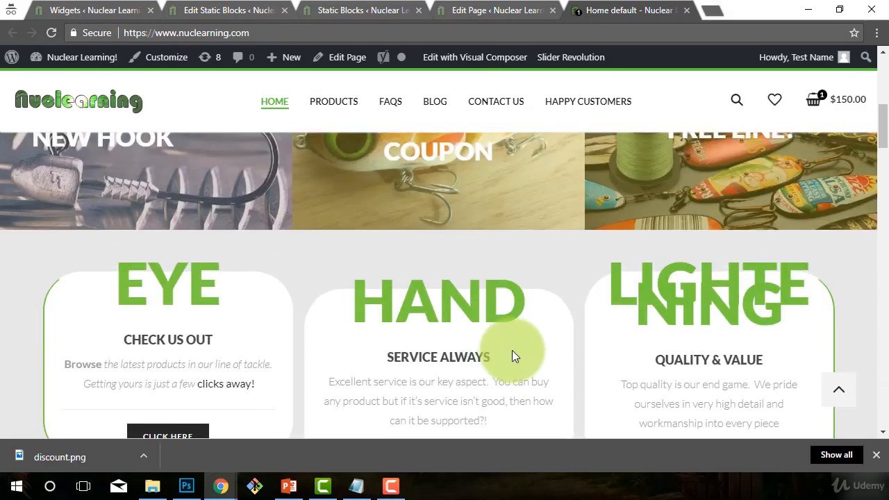